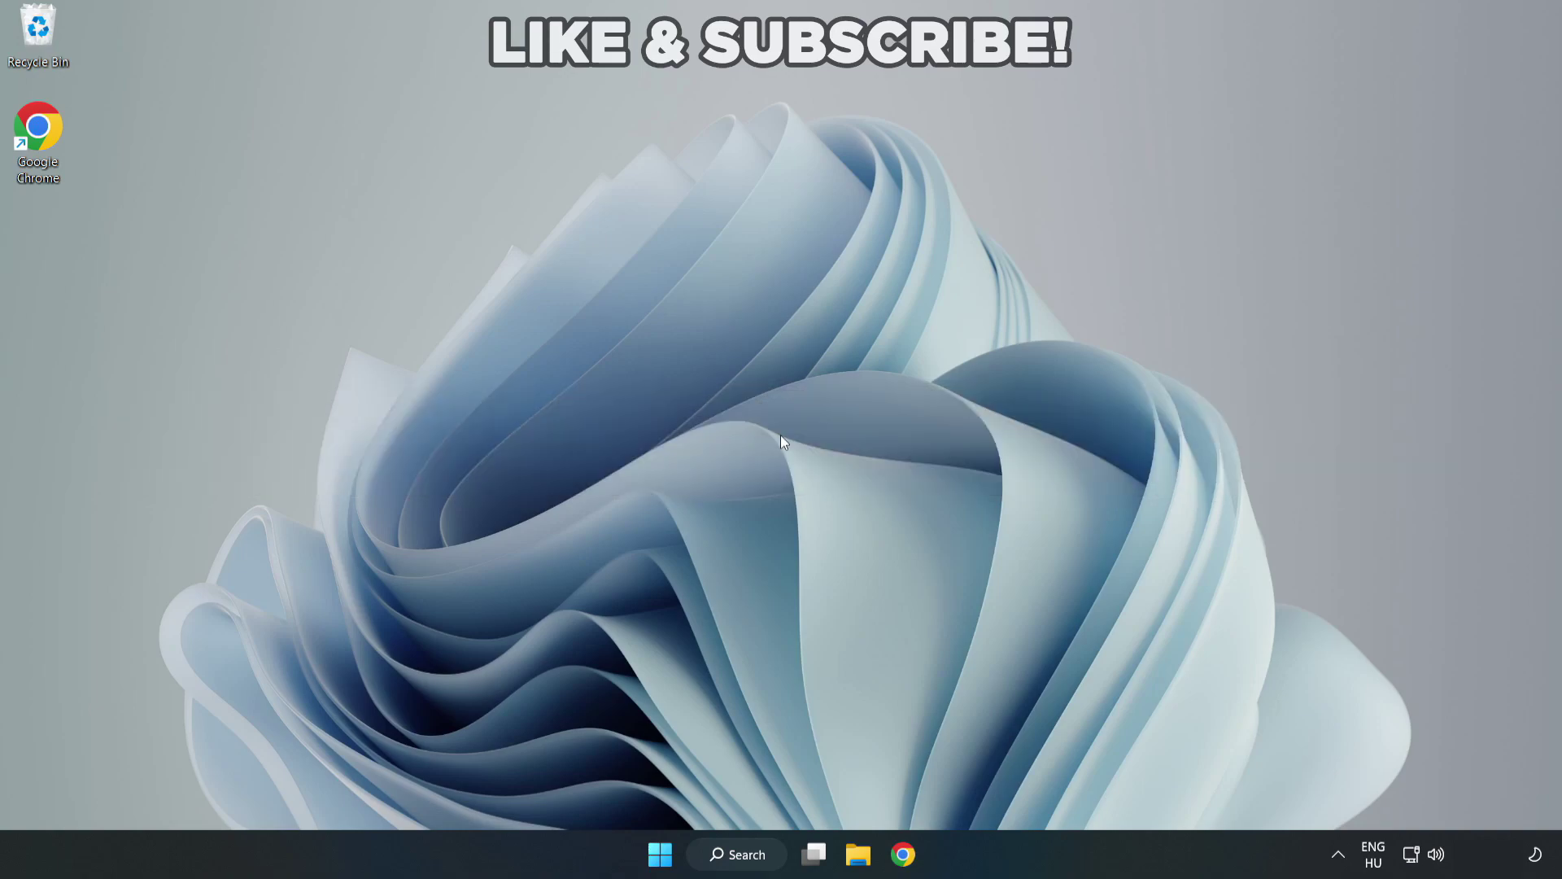
Search Windows for 'device manager' and launch Device Manager from the best match.
{"action": "left_click", "coordinate": [741, 853]}
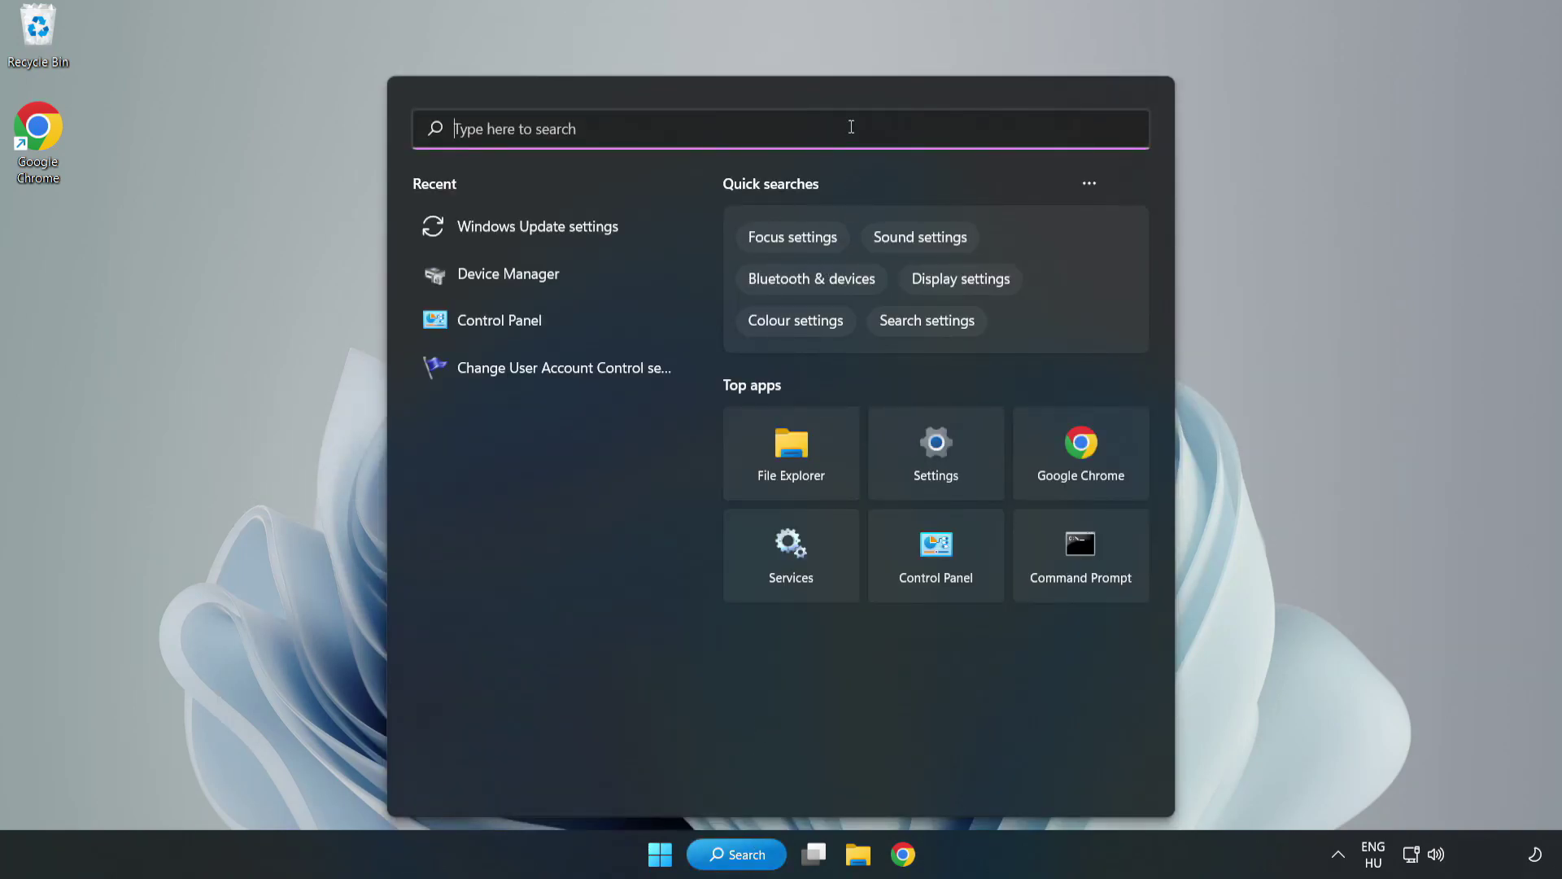
{"action": "type", "text": "devic"}
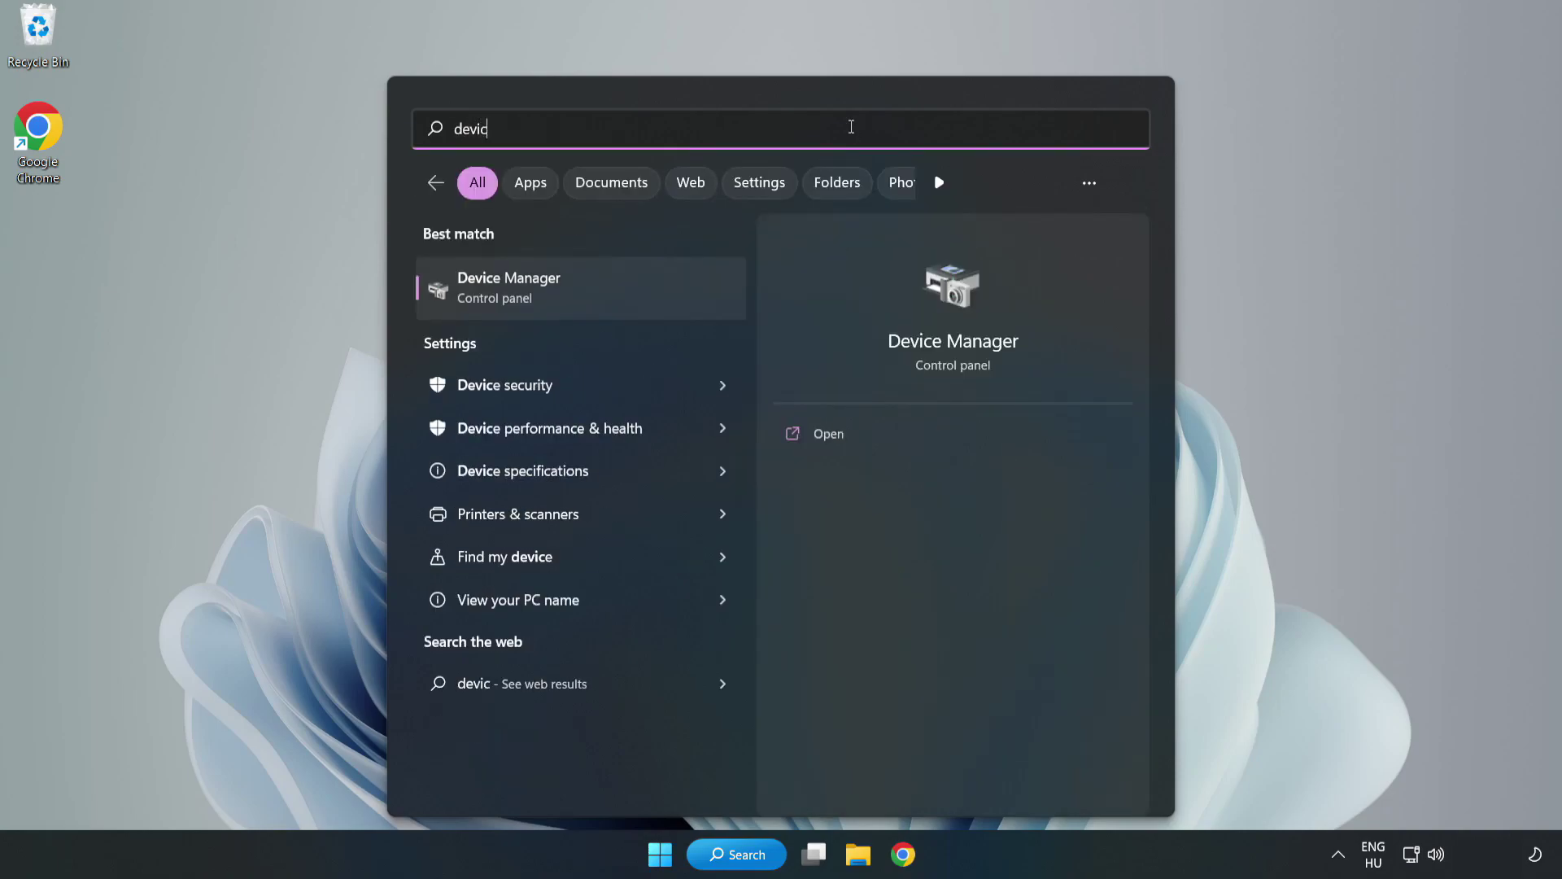
{"action": "type", "text": "e manager"}
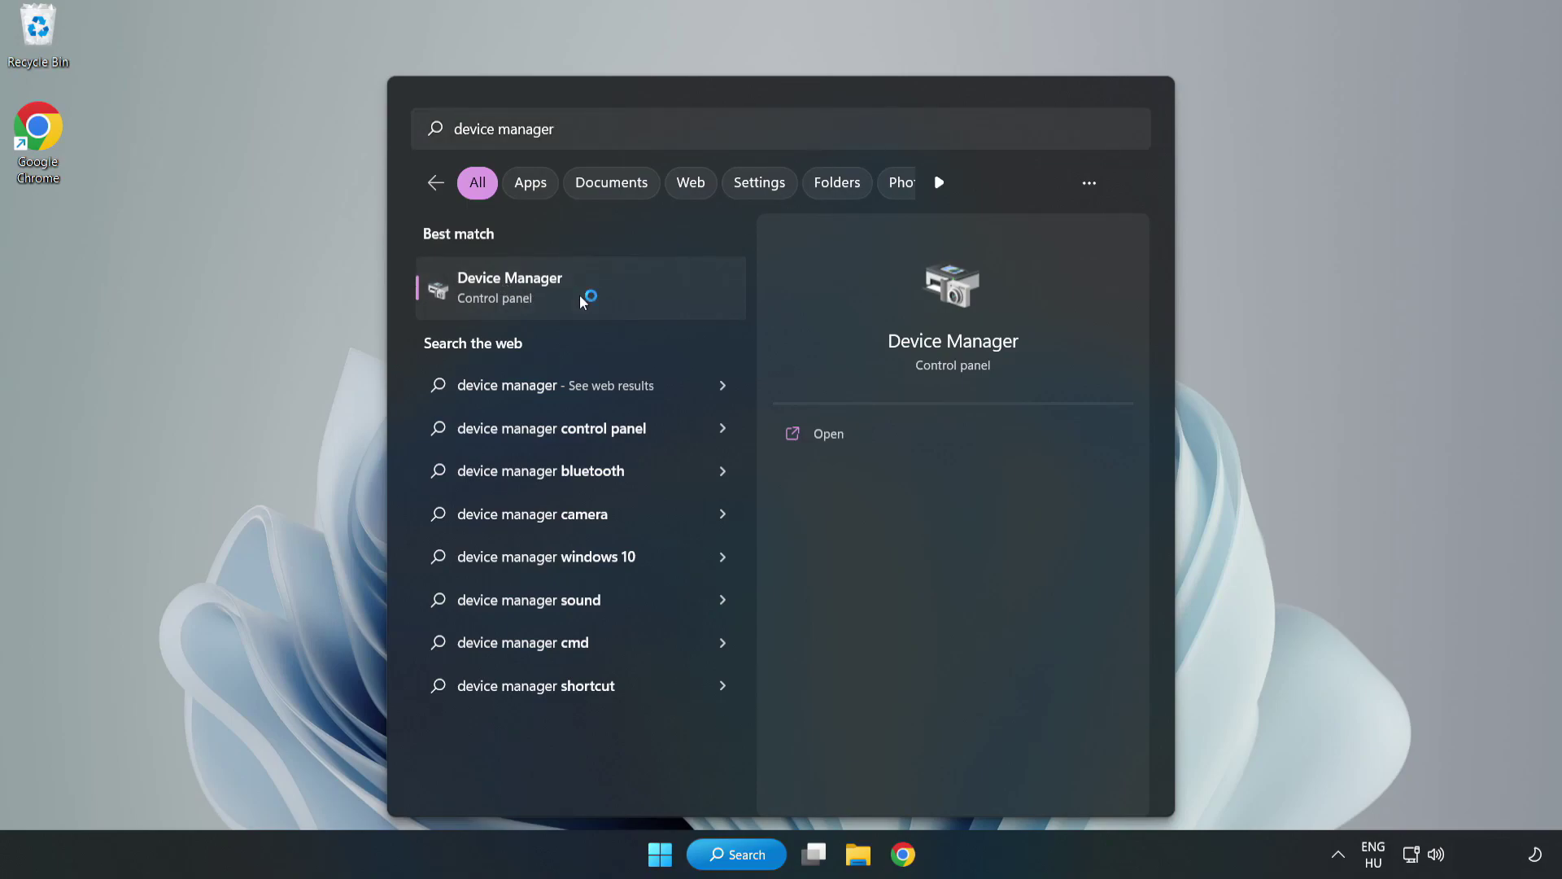
{"action": "left_click", "coordinate": [582, 301]}
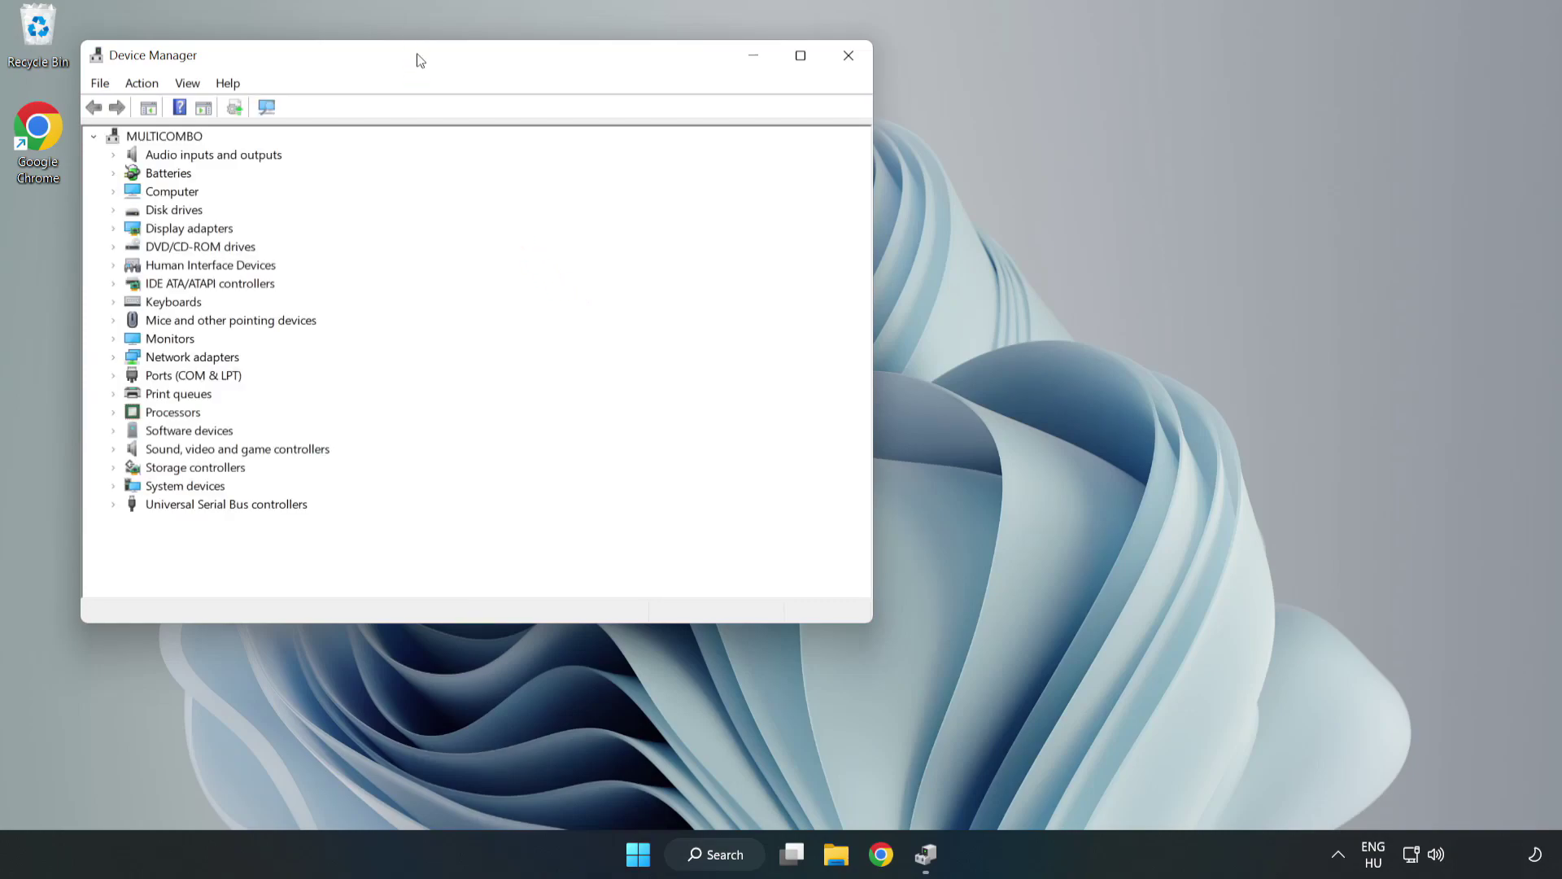
Search automatically for a newer VMware SVGA 3D display driver, confirming the best one is installed.
{"action": "left_click_drag", "start_coordinate": [418, 56], "coordinate": [695, 140]}
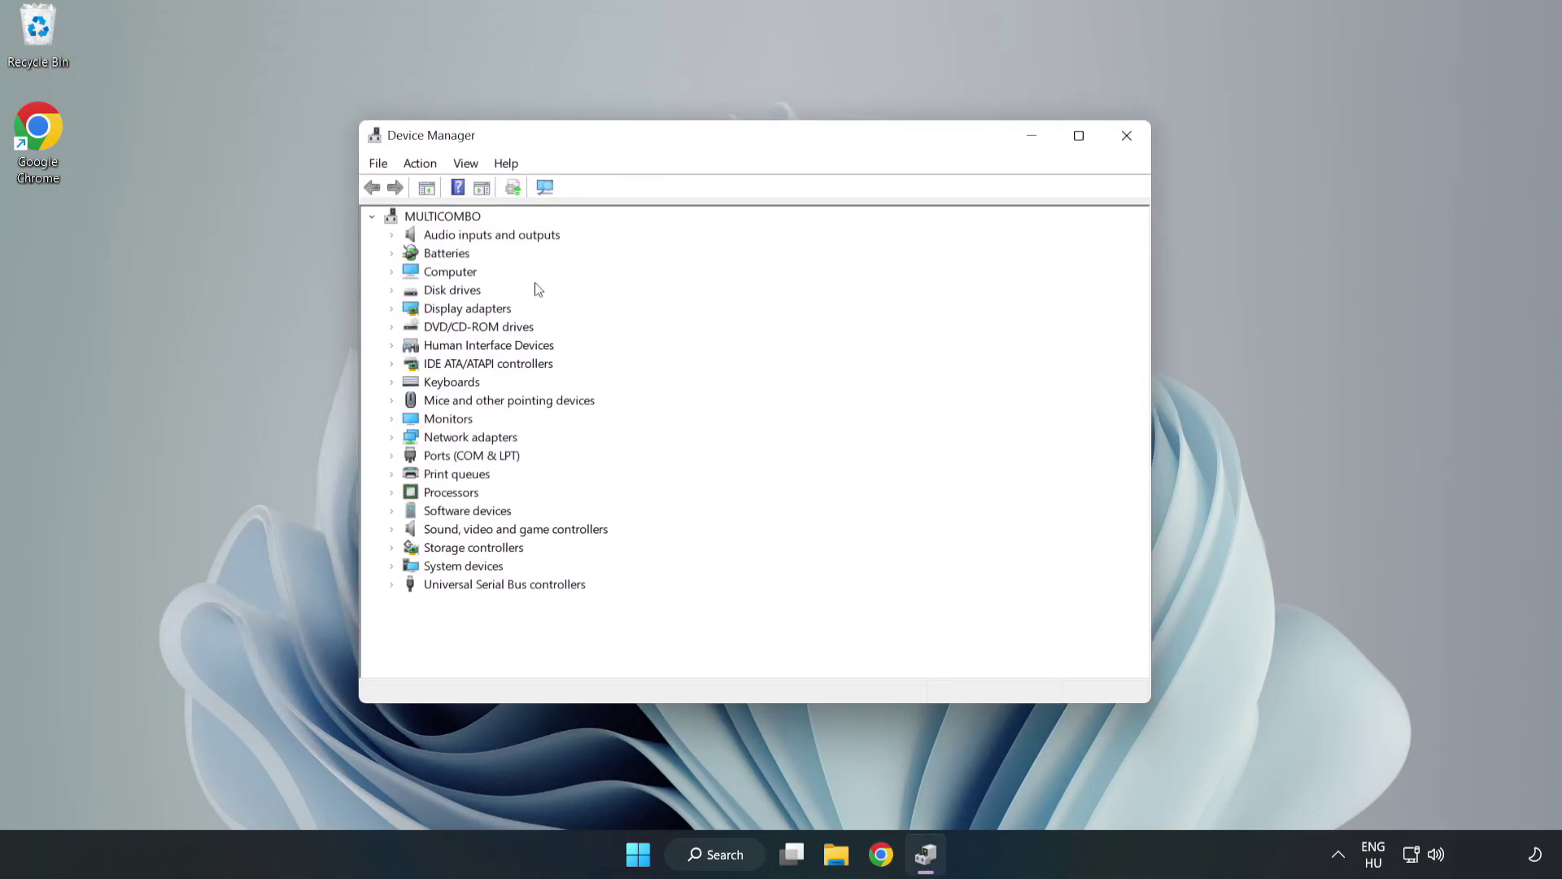
{"action": "left_click", "coordinate": [391, 314]}
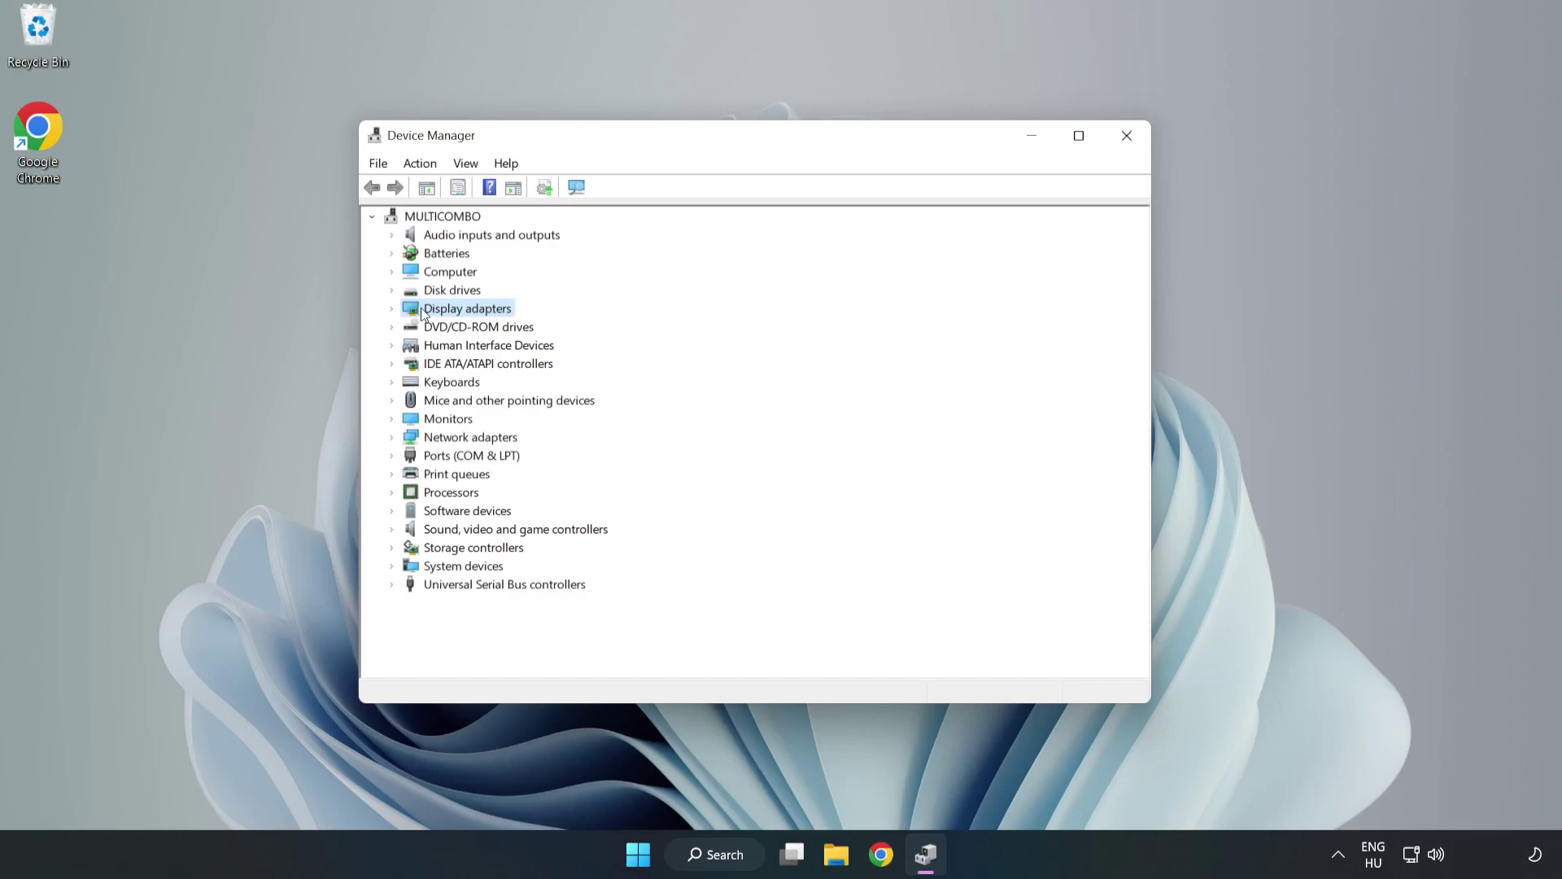
{"action": "left_click", "coordinate": [392, 310]}
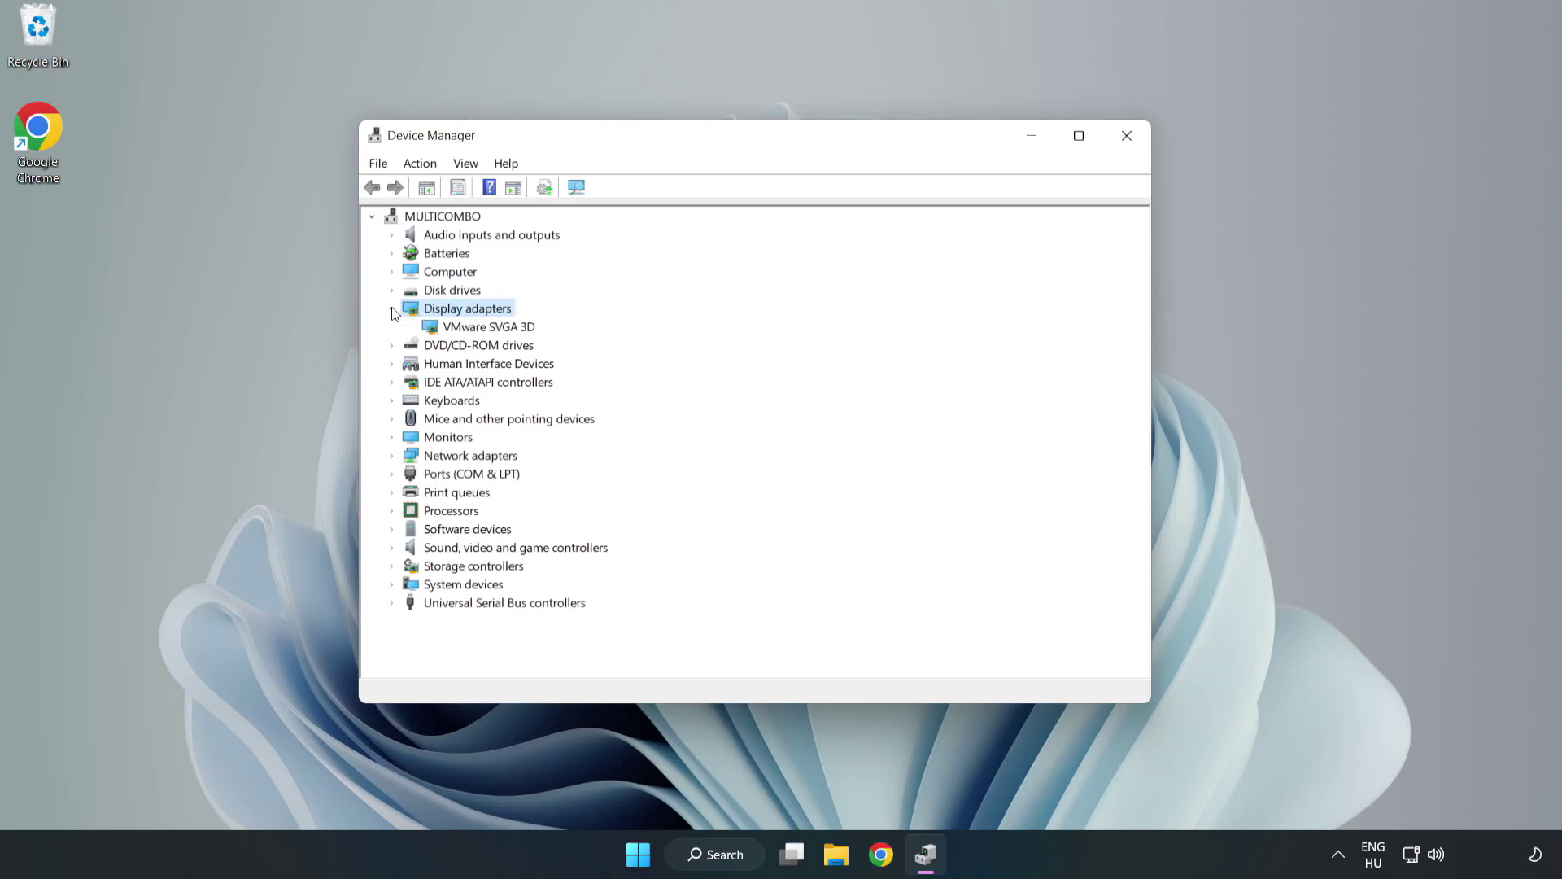
{"action": "left_click", "coordinate": [497, 327]}
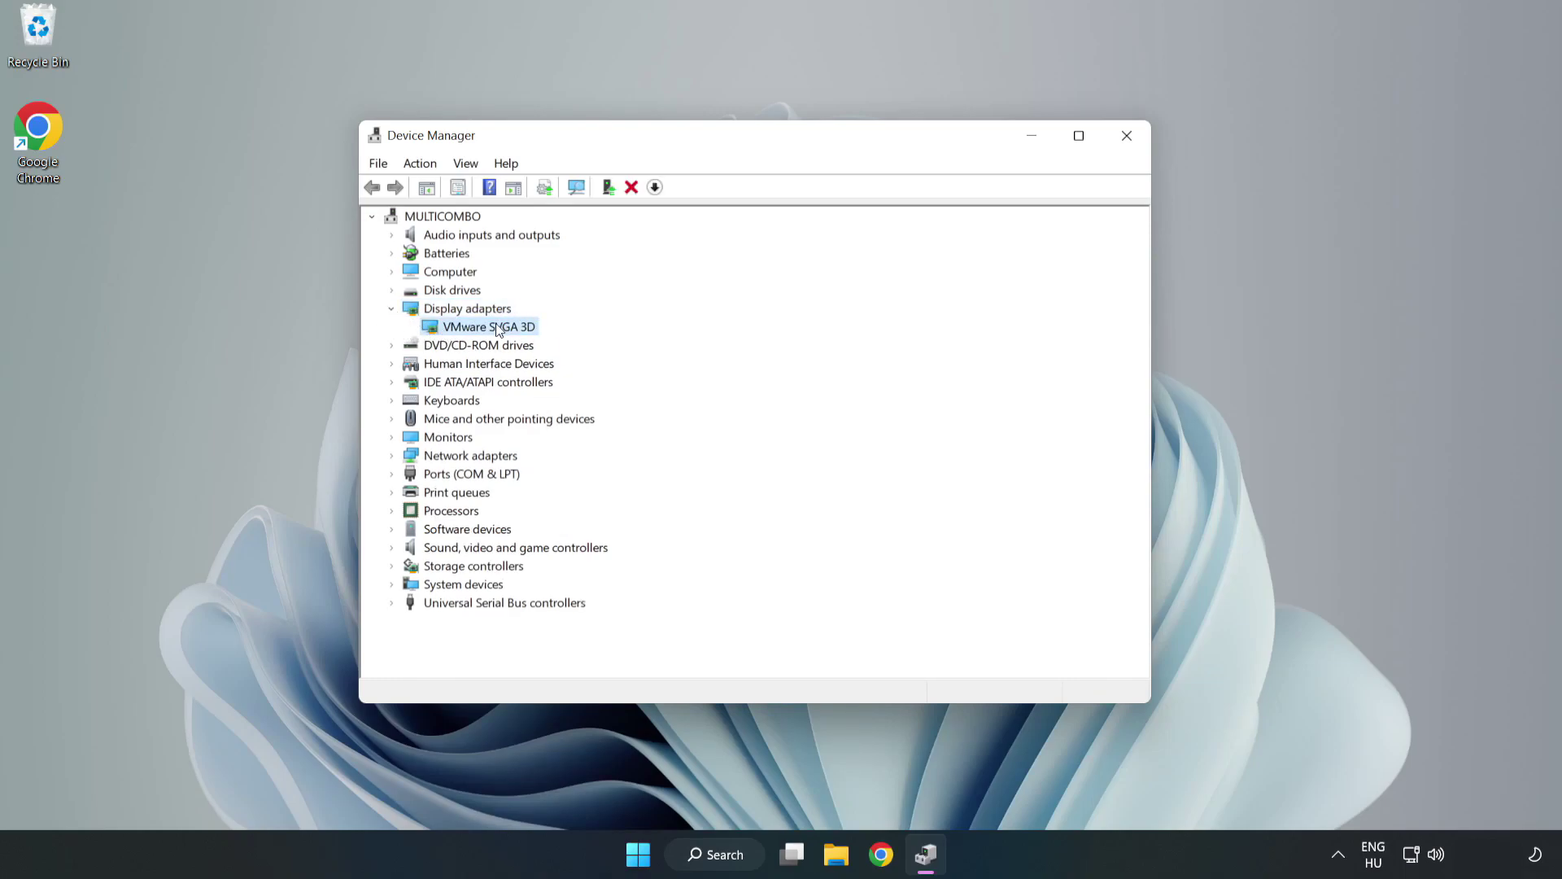
{"action": "right_click", "coordinate": [486, 333]}
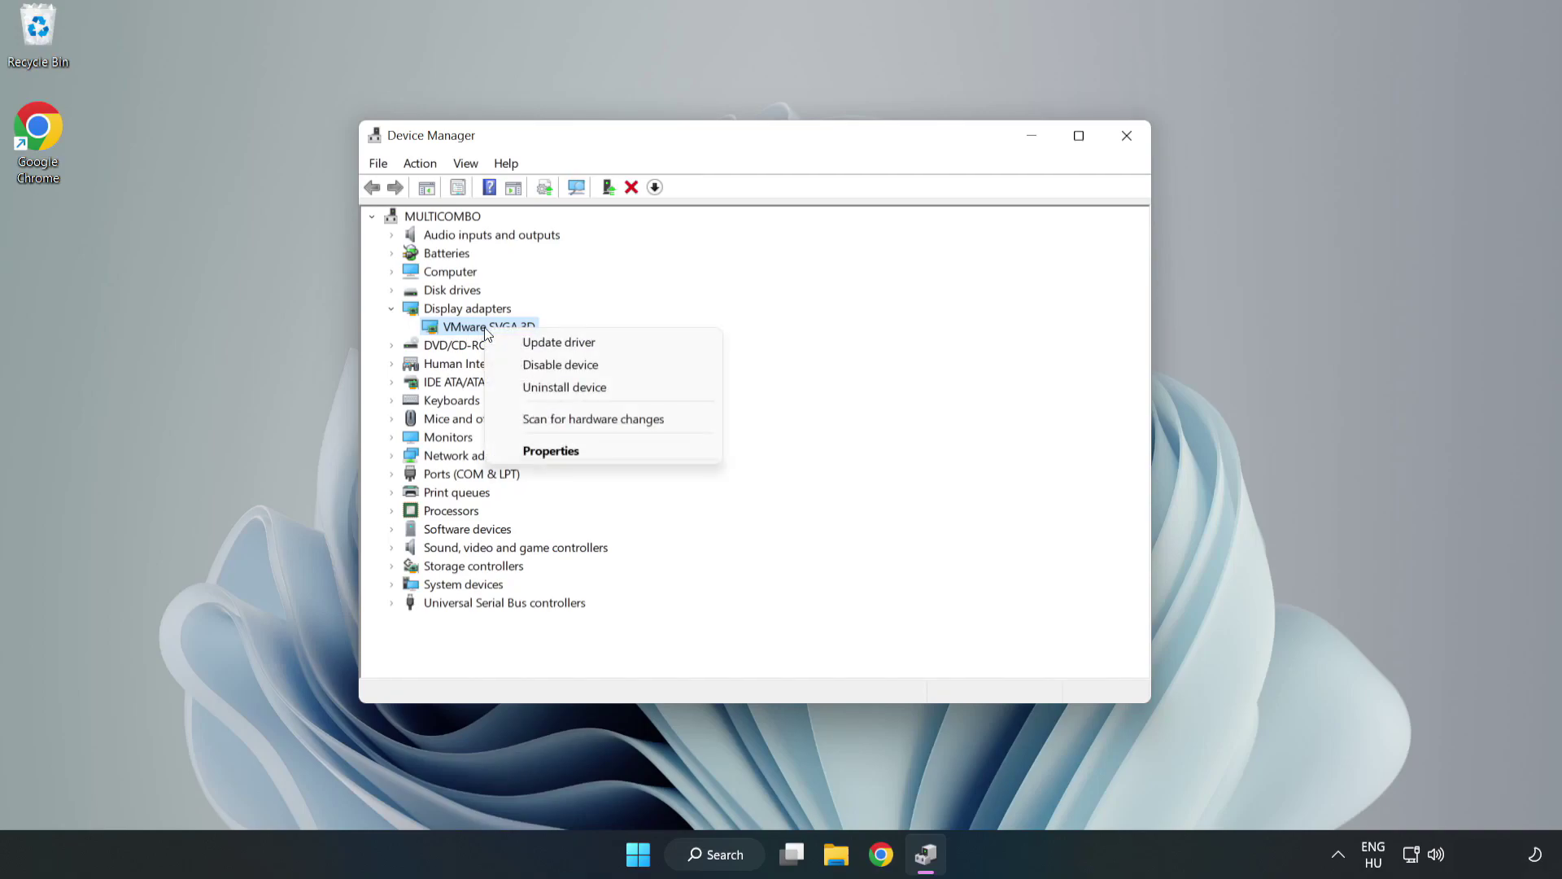
{"action": "left_click", "coordinate": [605, 344]}
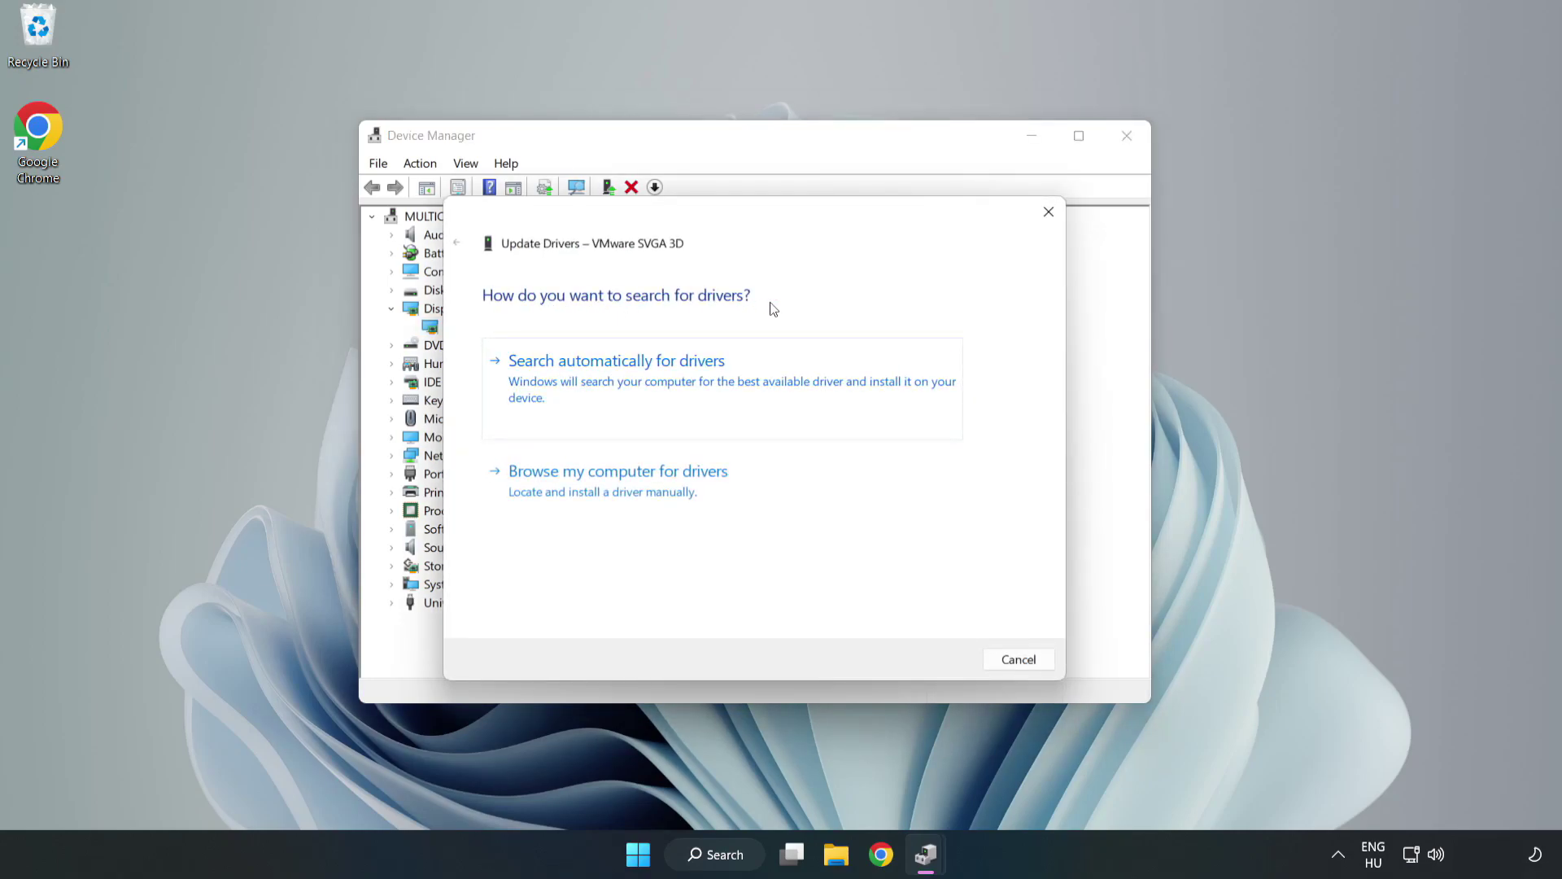
{"action": "left_click", "coordinate": [622, 381]}
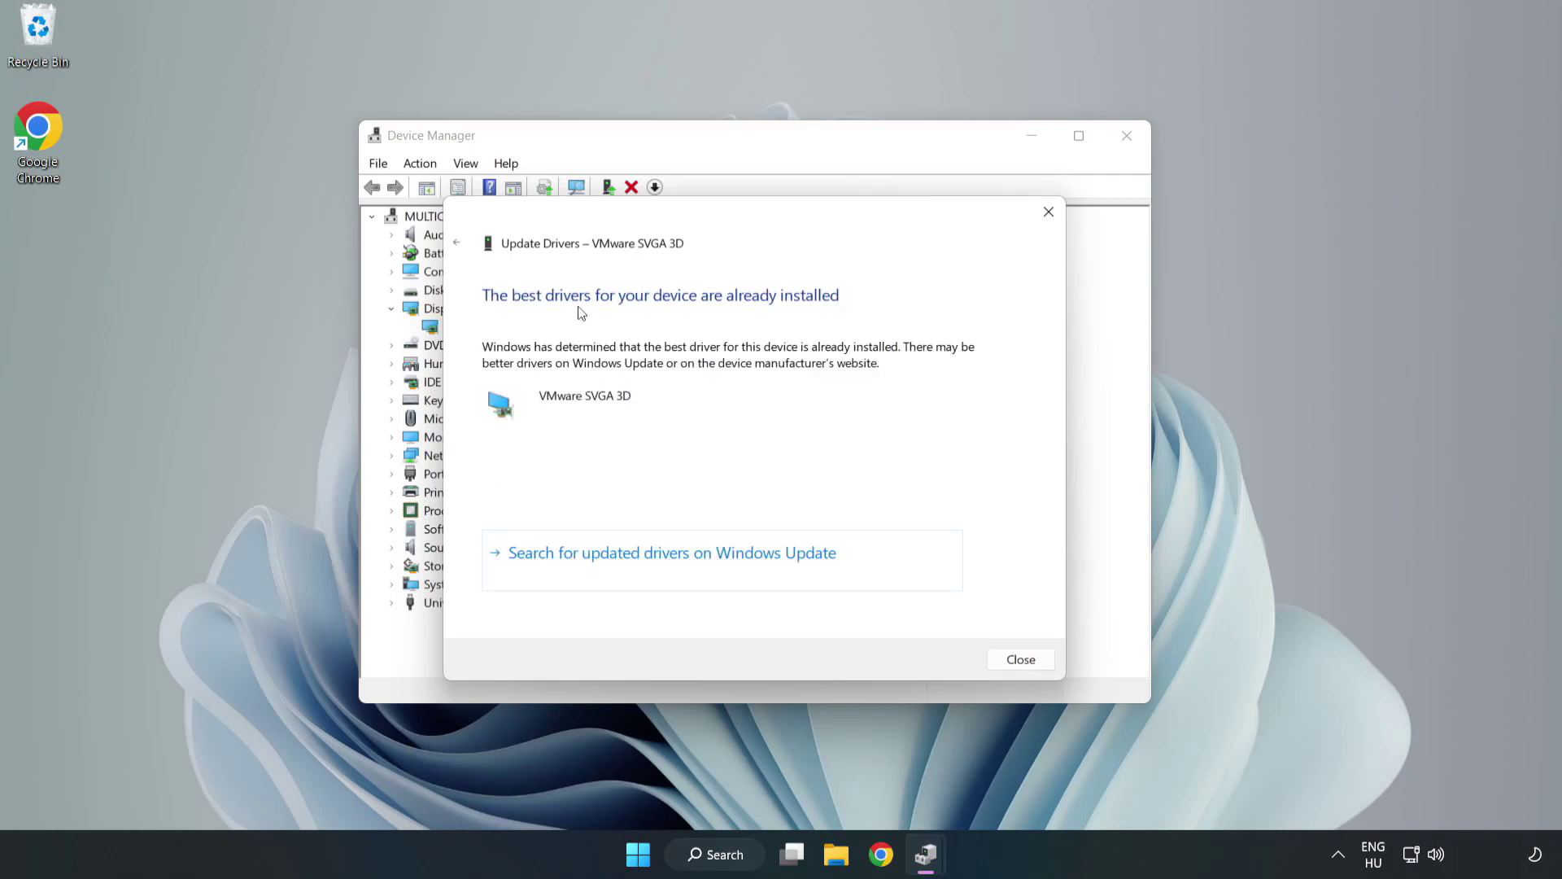
{"action": "left_click", "coordinate": [1023, 660]}
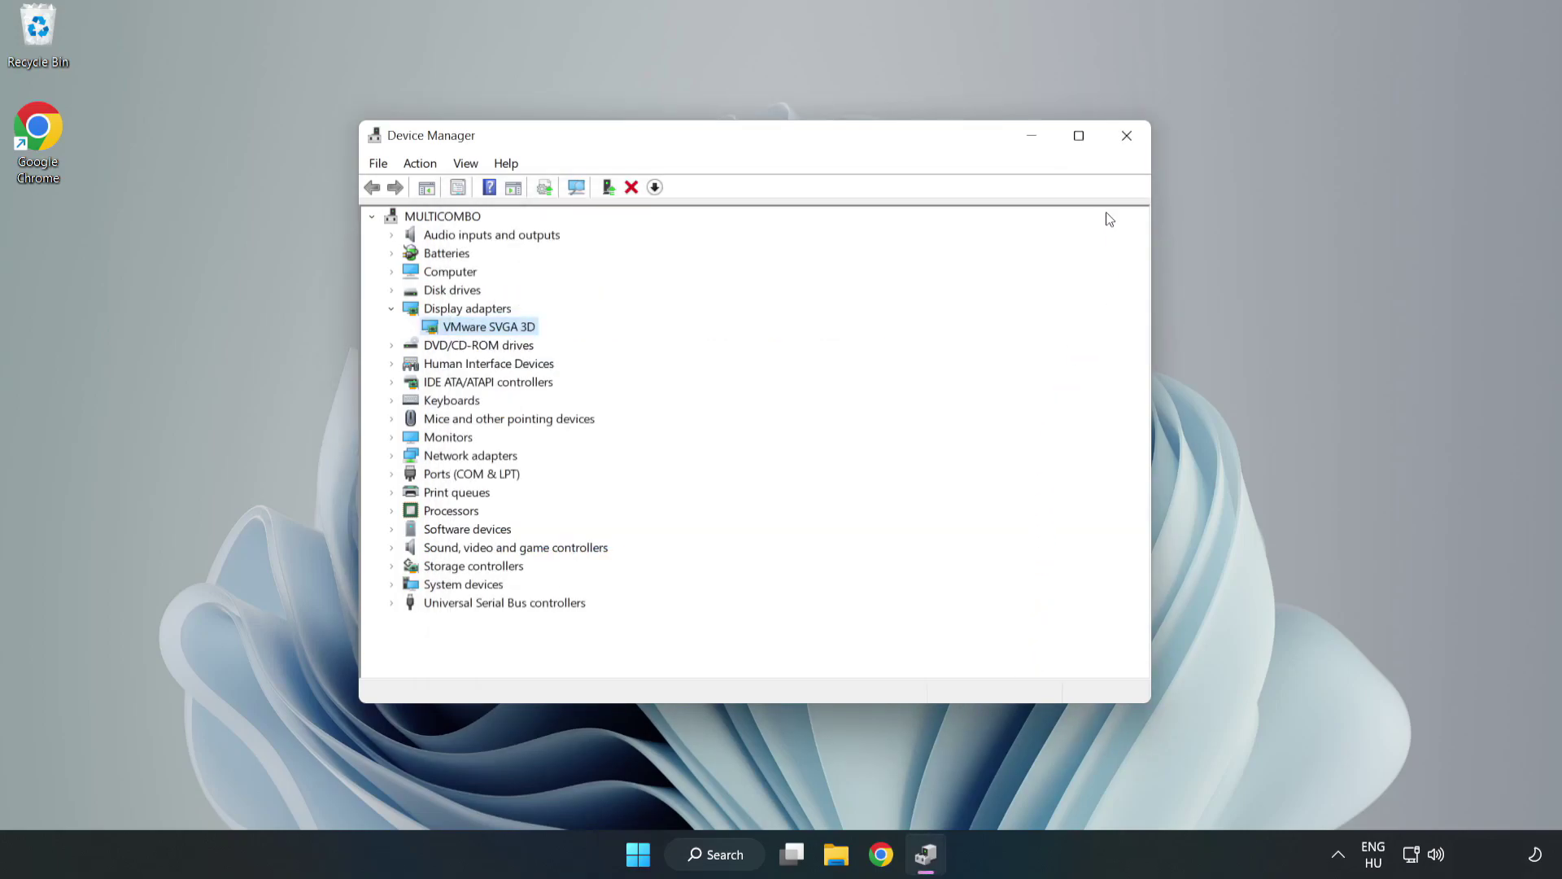
Close Device Manager and open Windows Update settings via a search for 'updates'.
{"action": "left_click", "coordinate": [1127, 140]}
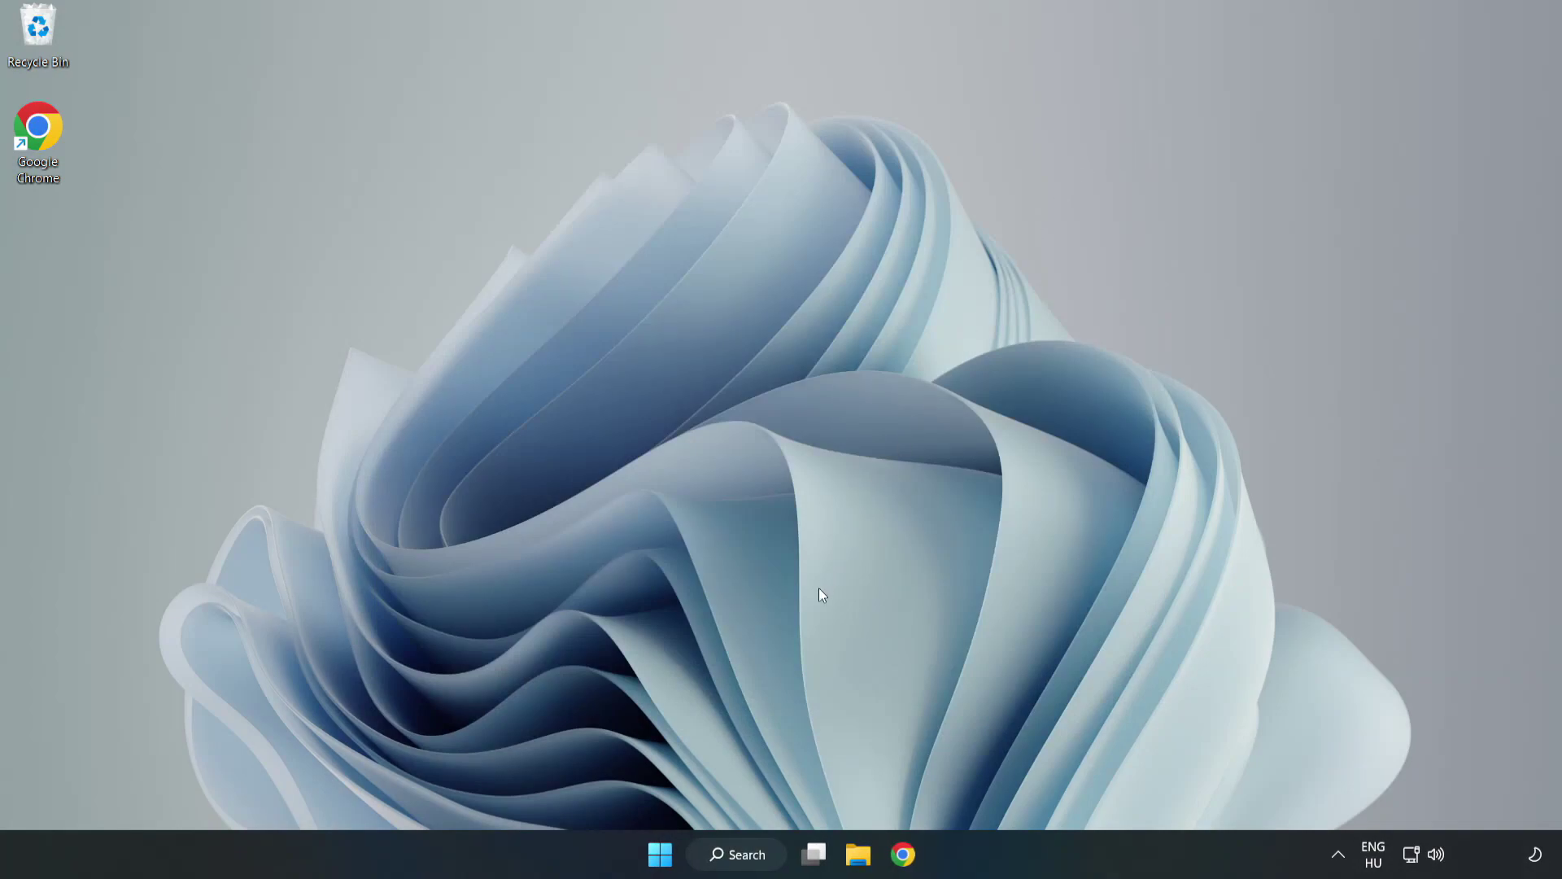
{"action": "left_click", "coordinate": [732, 853]}
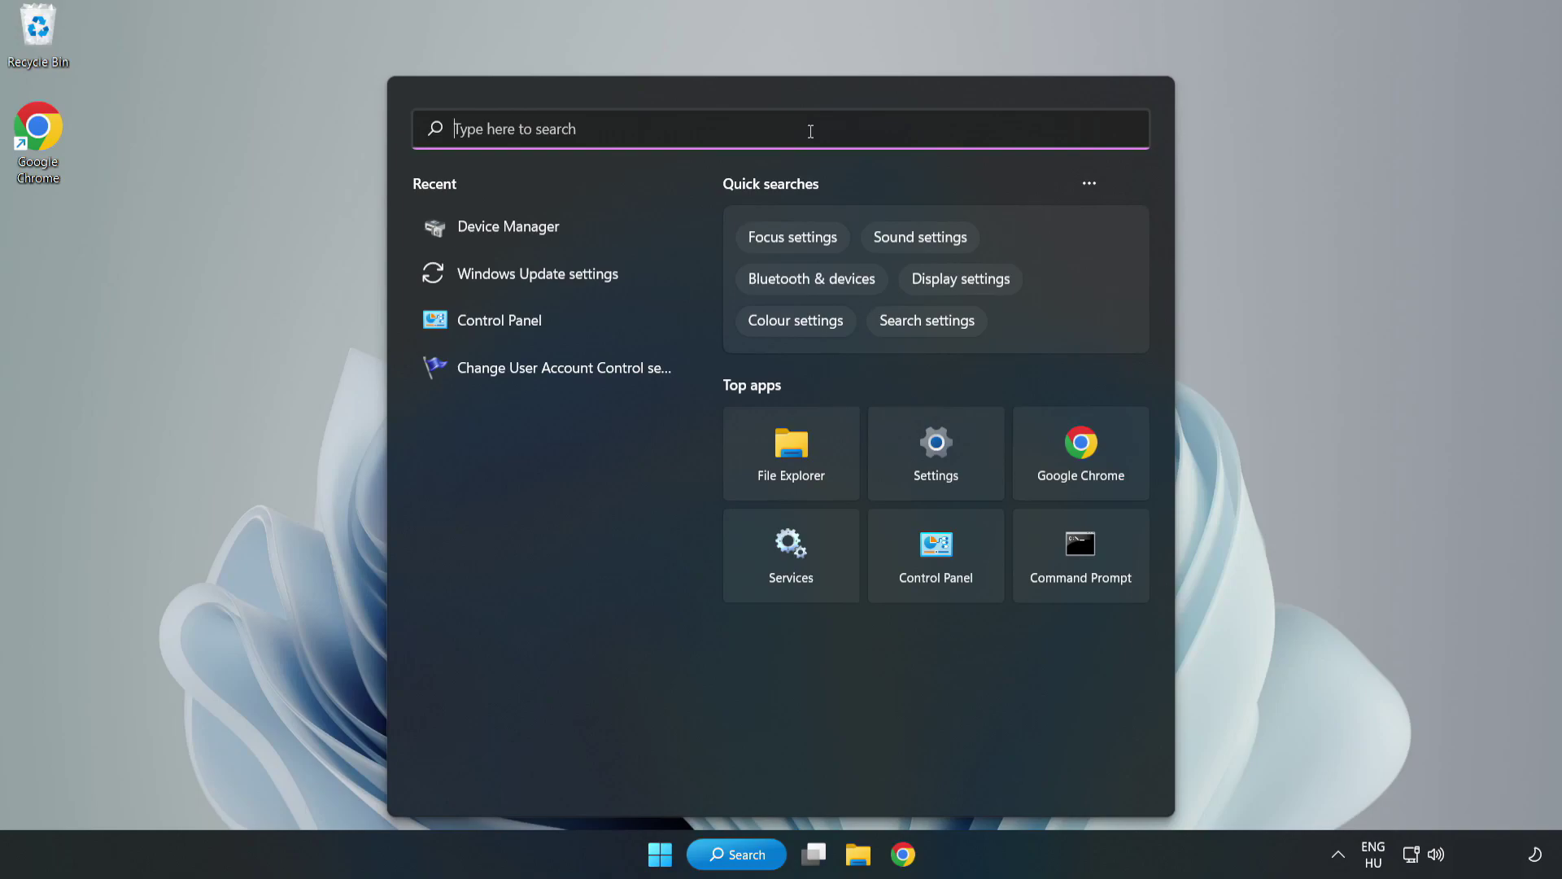
{"action": "type", "text": "updates"}
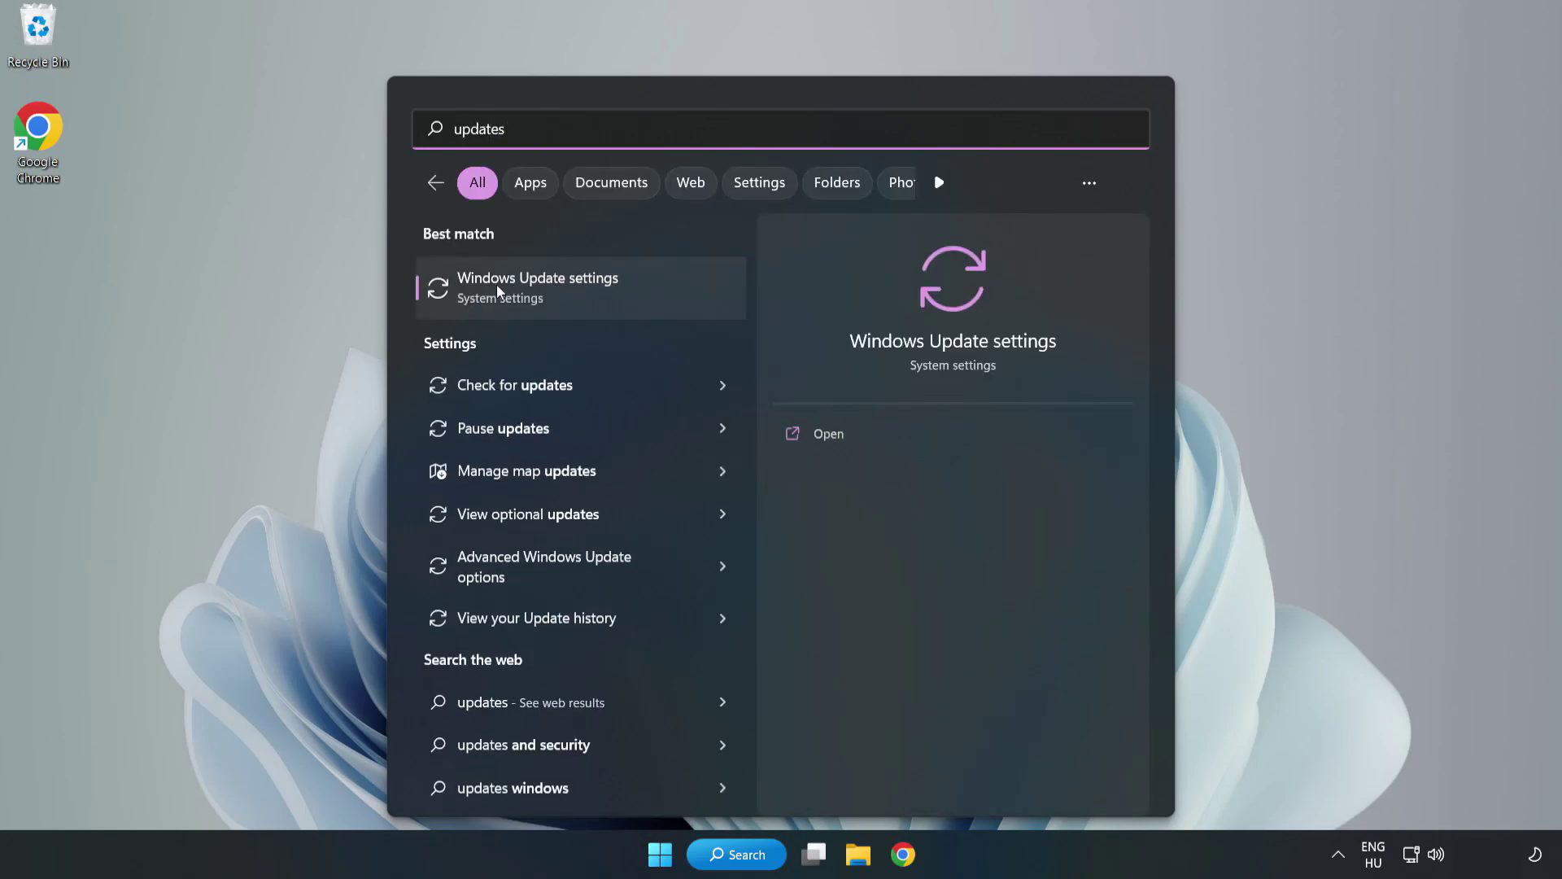
{"action": "left_click", "coordinate": [559, 296]}
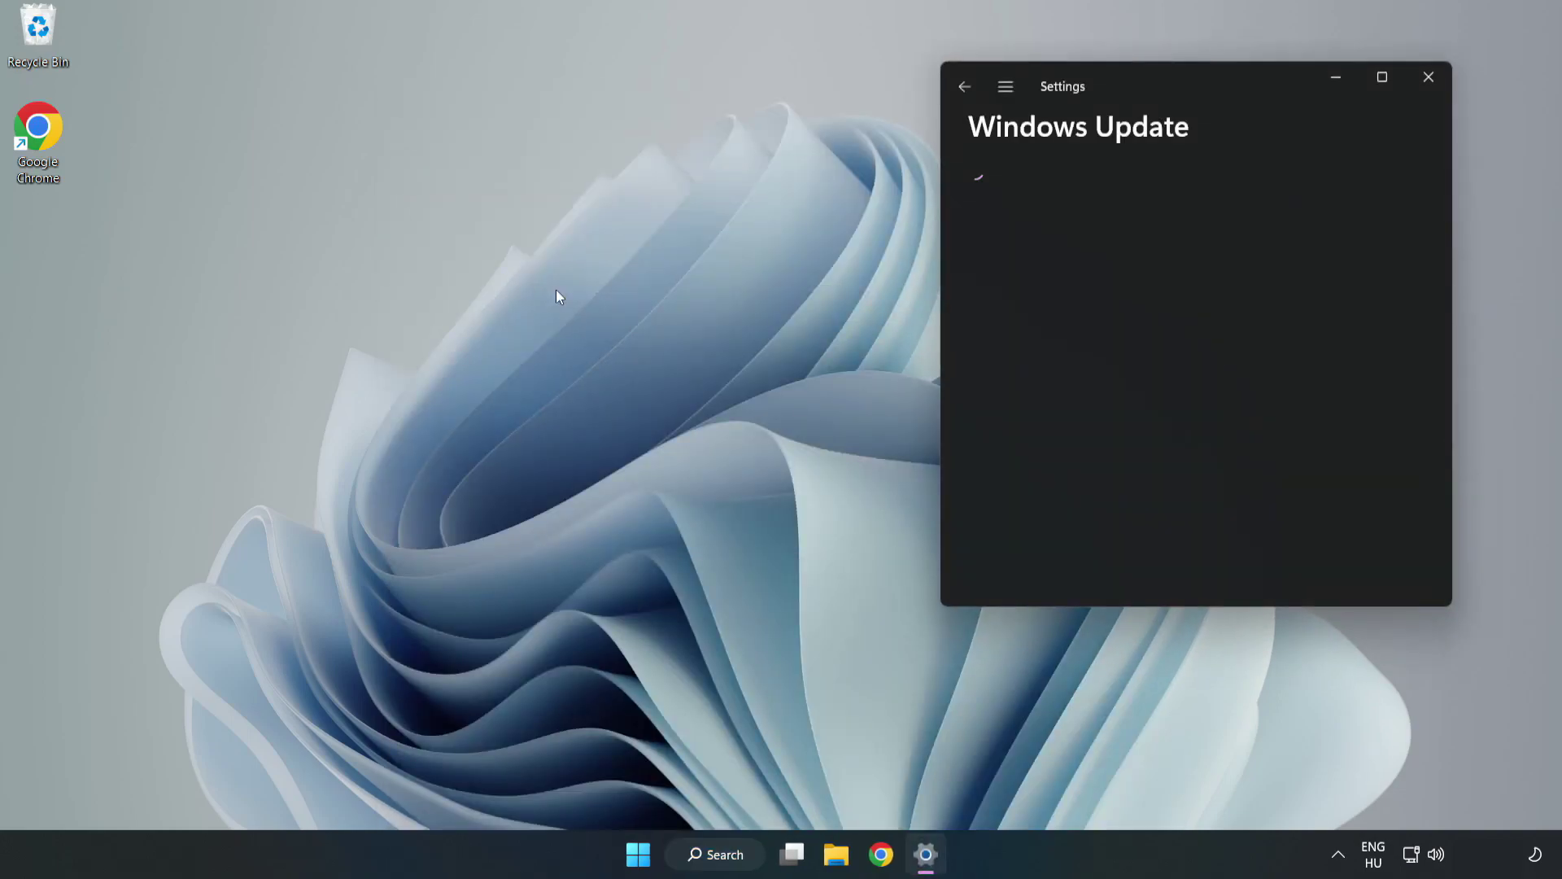
Maximize Settings, check for updates until Windows is up to date, then close Settings.
{"action": "left_click", "coordinate": [1384, 78]}
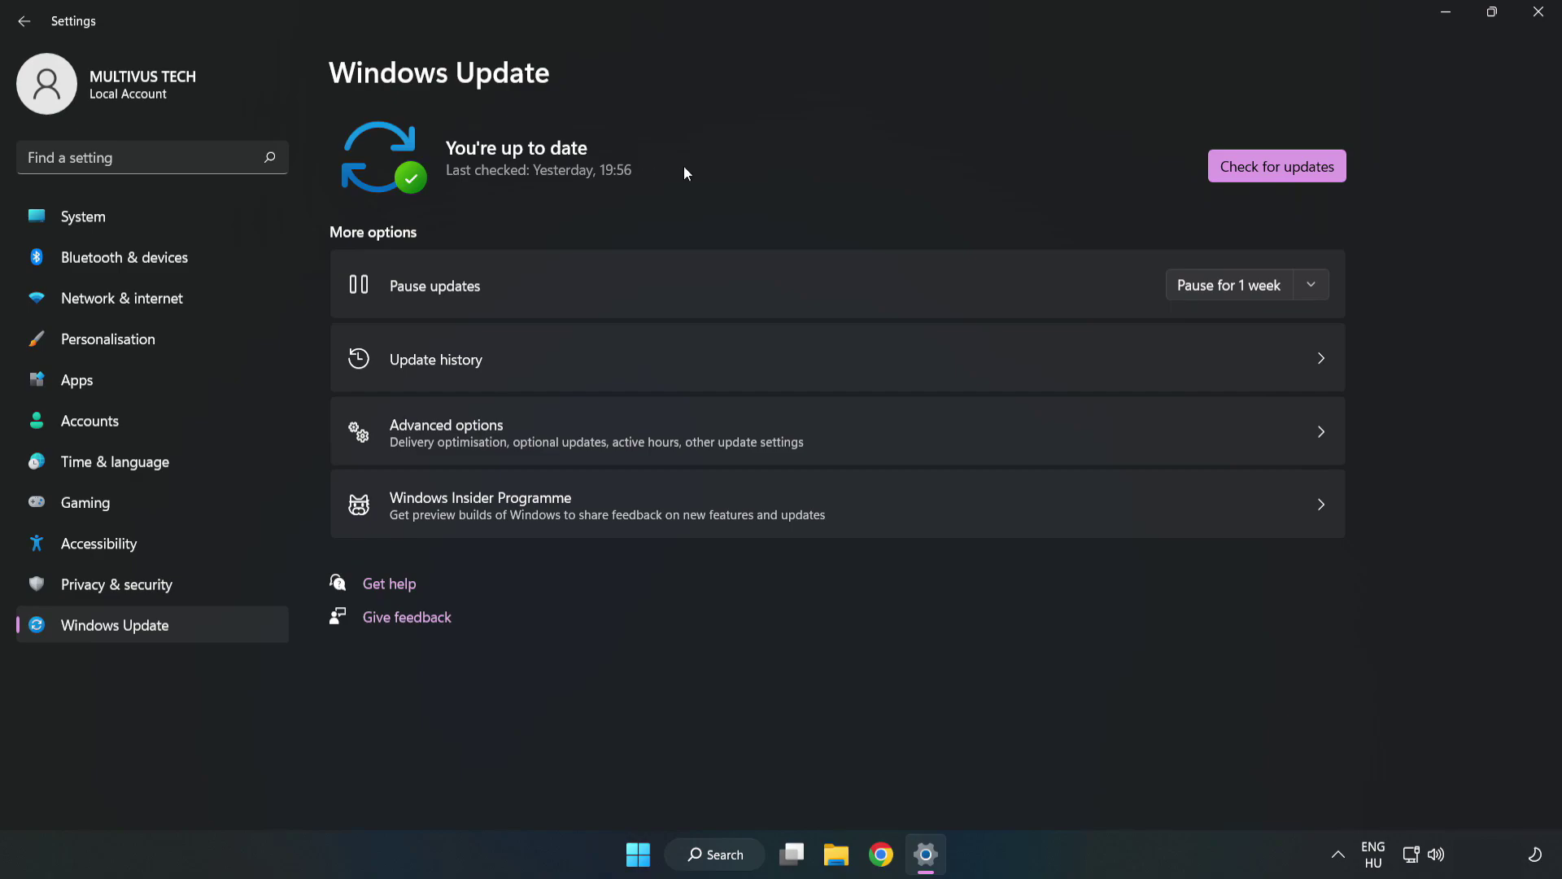
{"action": "left_click", "coordinate": [1283, 169]}
{"action": "left_click", "coordinate": [1540, 18]}
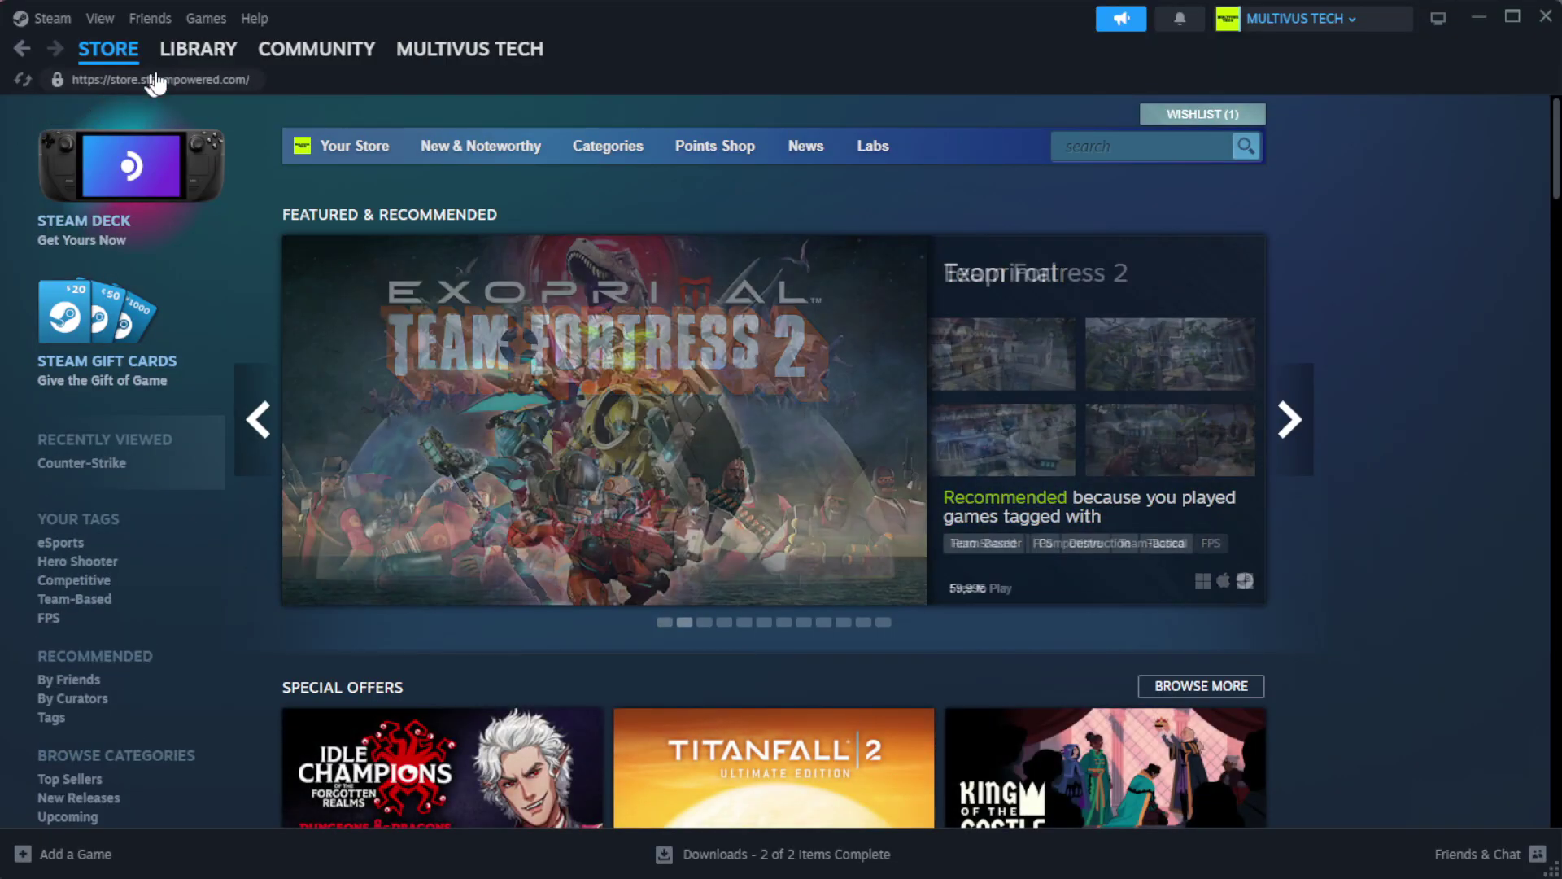
Go to Steam's Library Home and right-click YOUR NOT WORKING GAME under Favorites.
{"action": "mouse_move", "coordinate": [202, 57]}
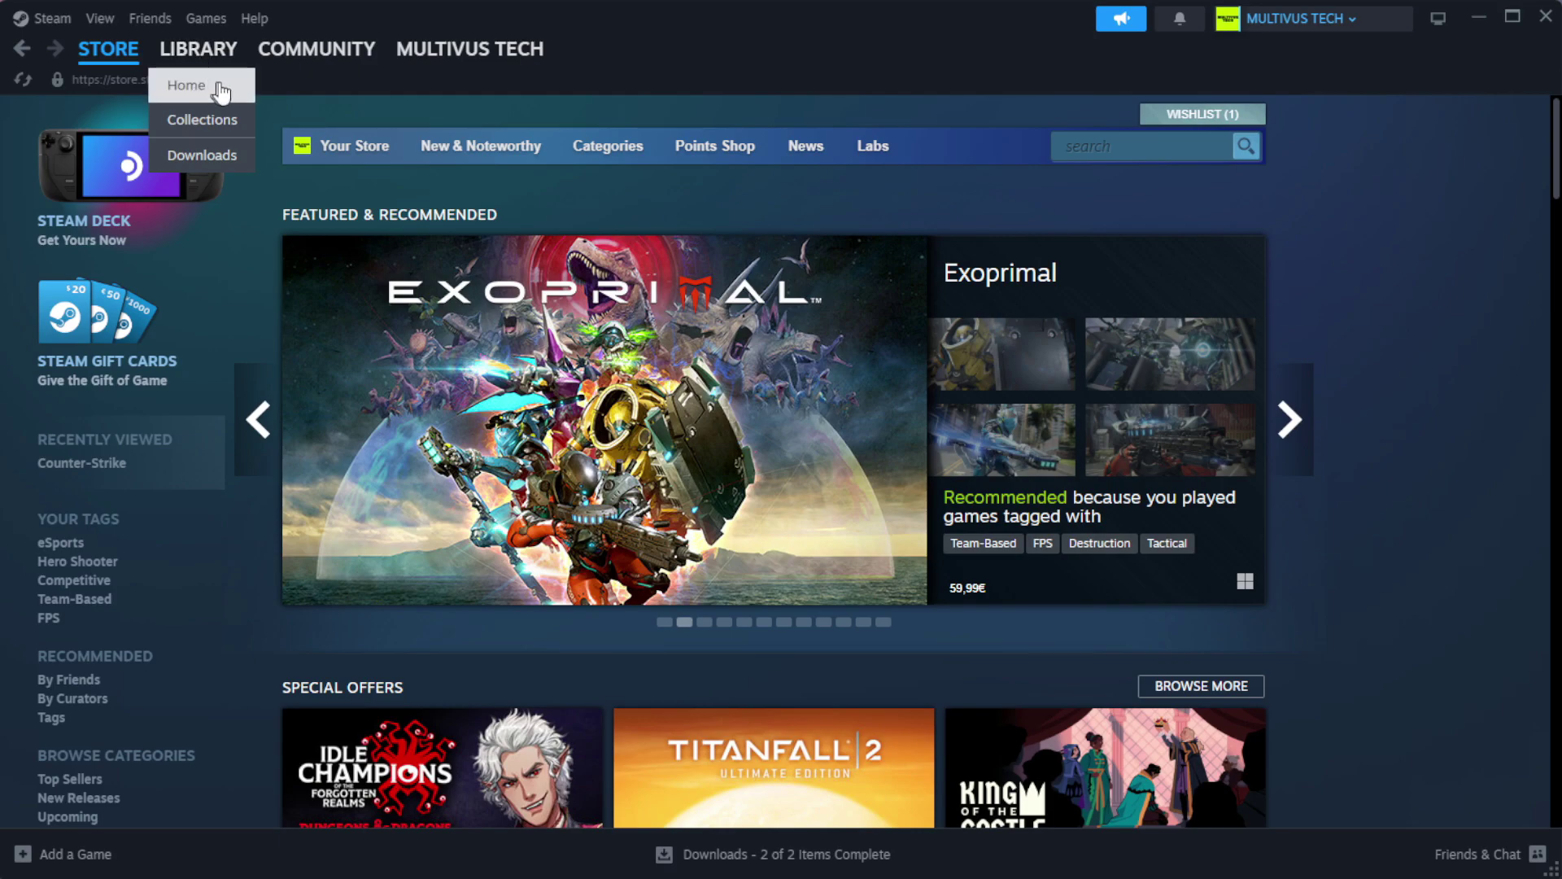
{"action": "left_click", "coordinate": [224, 88]}
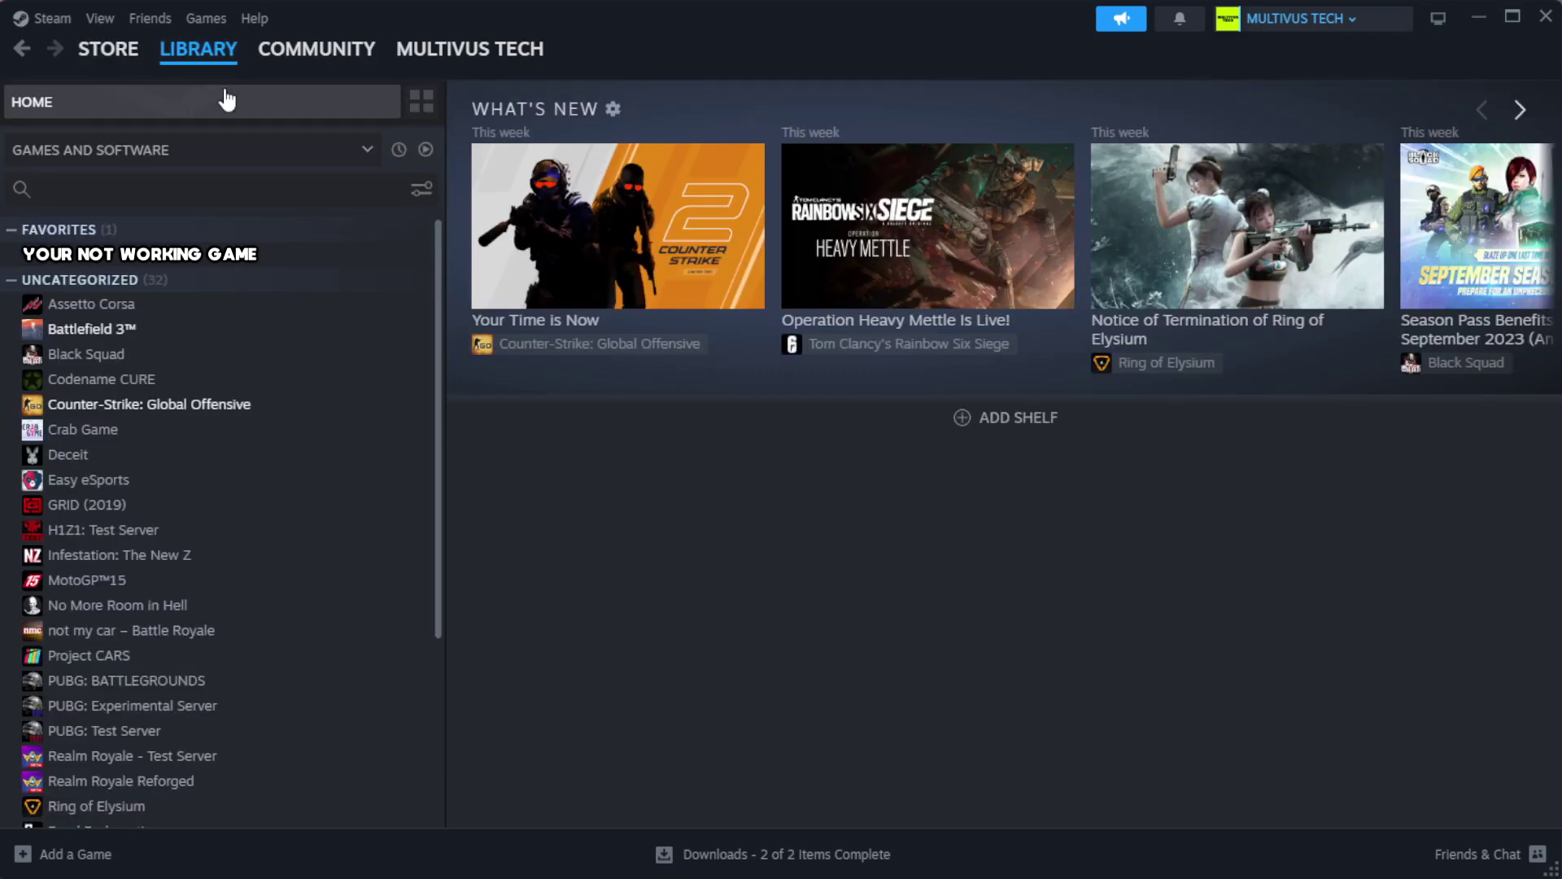
{"action": "right_click", "coordinate": [384, 257]}
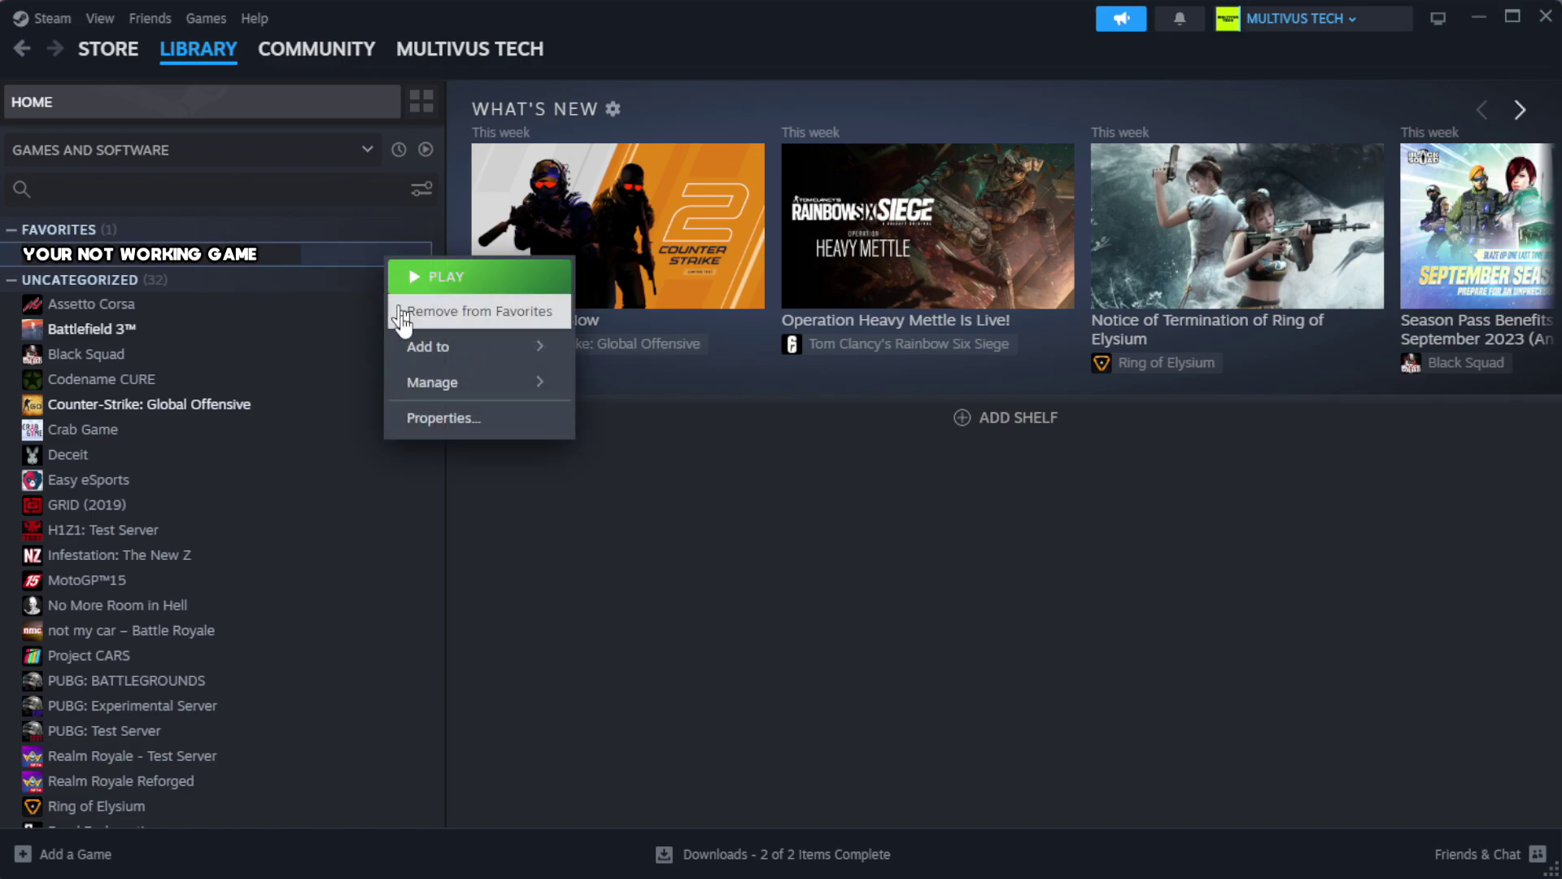
Verify the game's files from Properties > Installed Files, validating all 1039 files.
{"action": "left_click", "coordinate": [497, 427]}
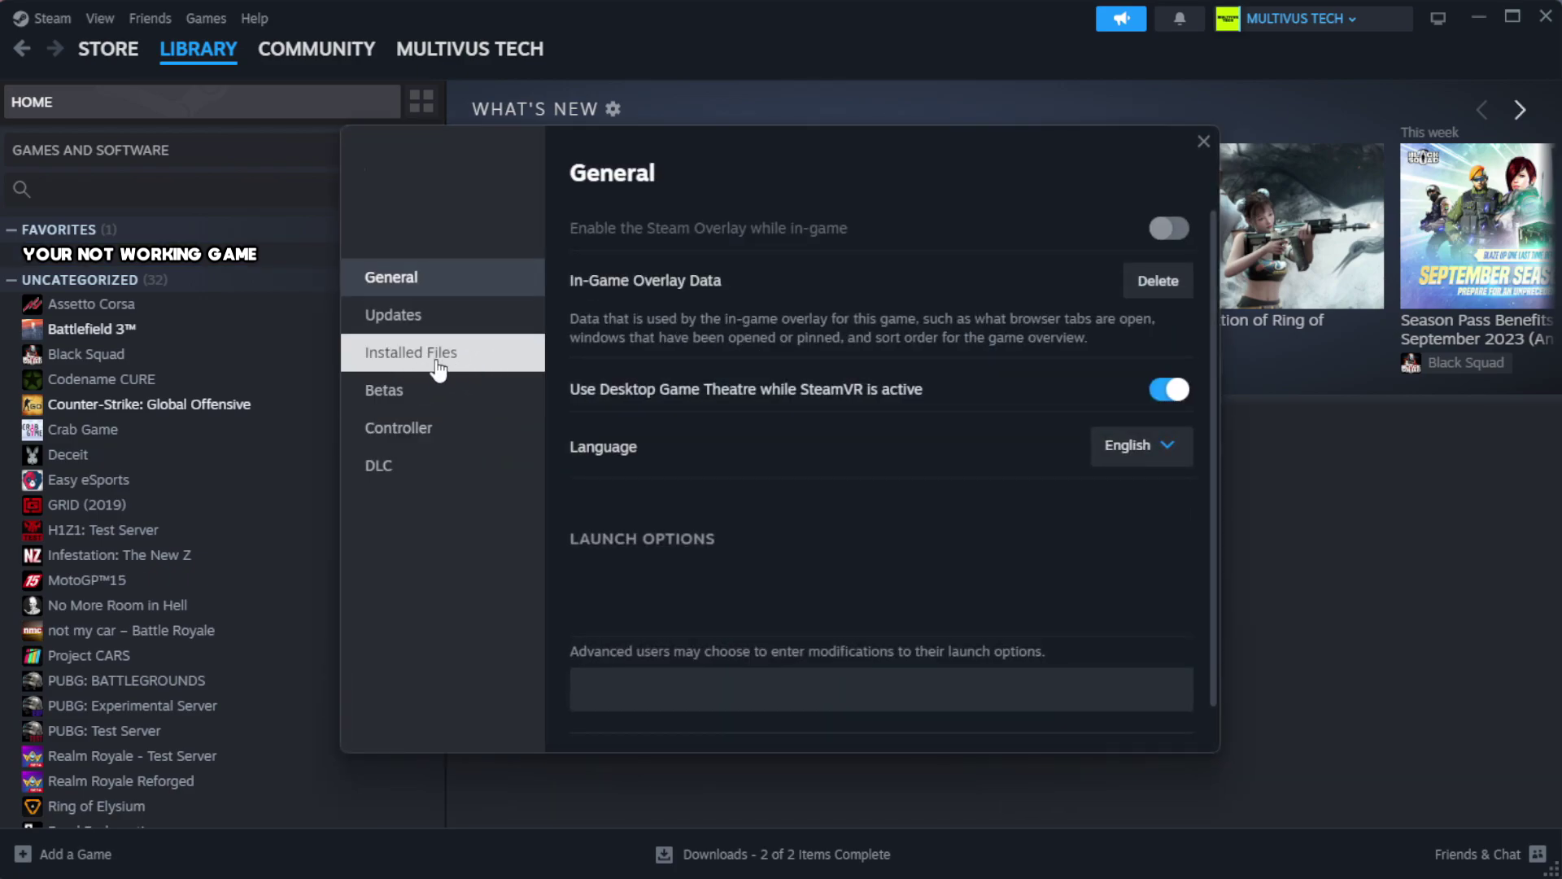
{"action": "left_click", "coordinate": [513, 370]}
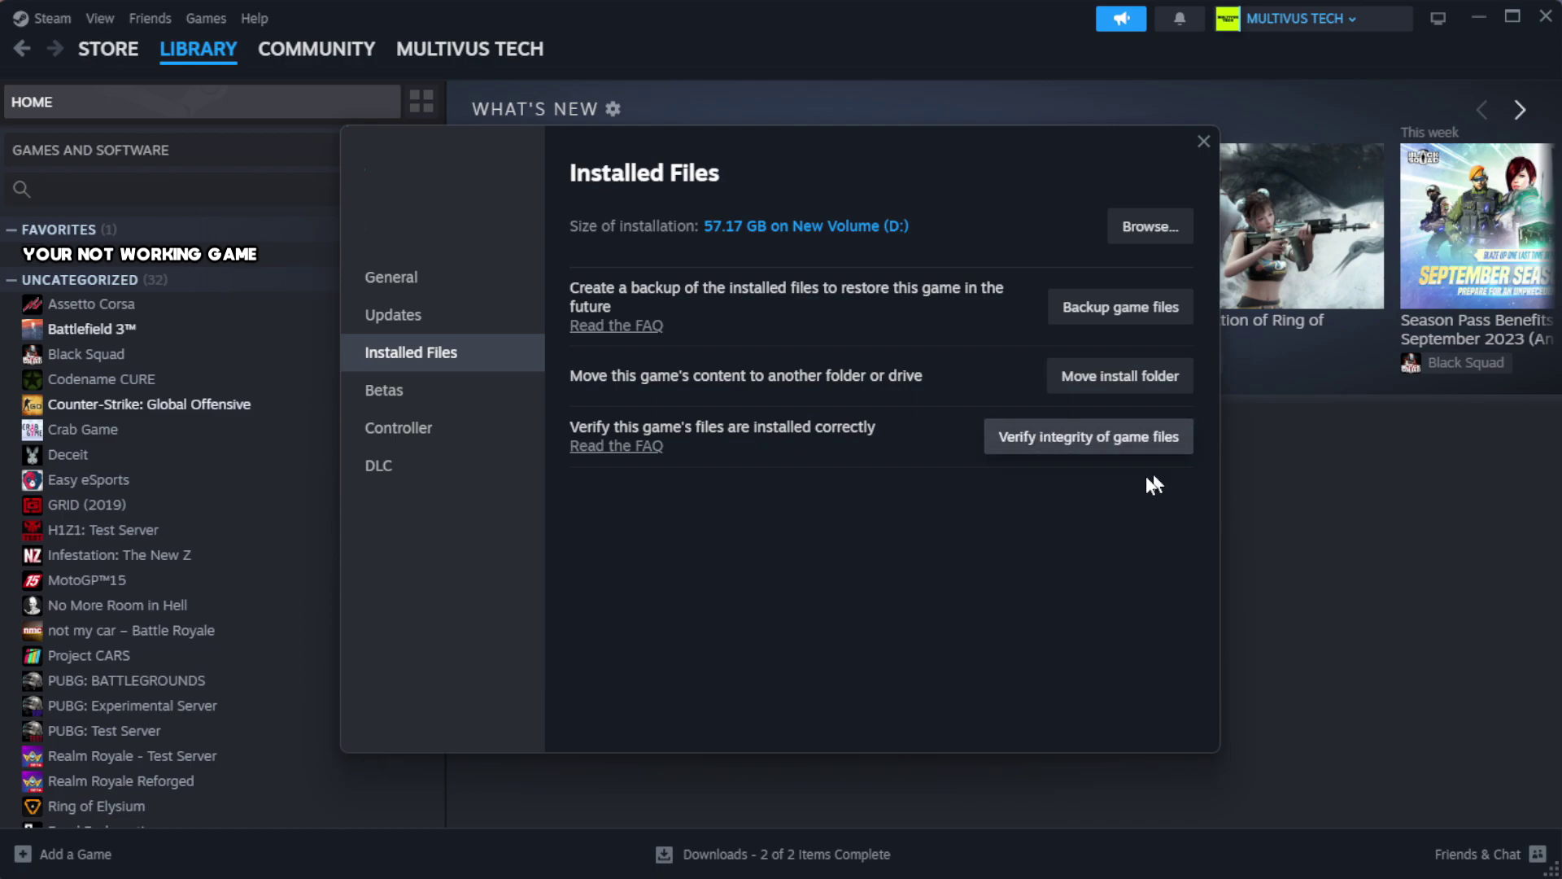
{"action": "left_click", "coordinate": [1098, 454]}
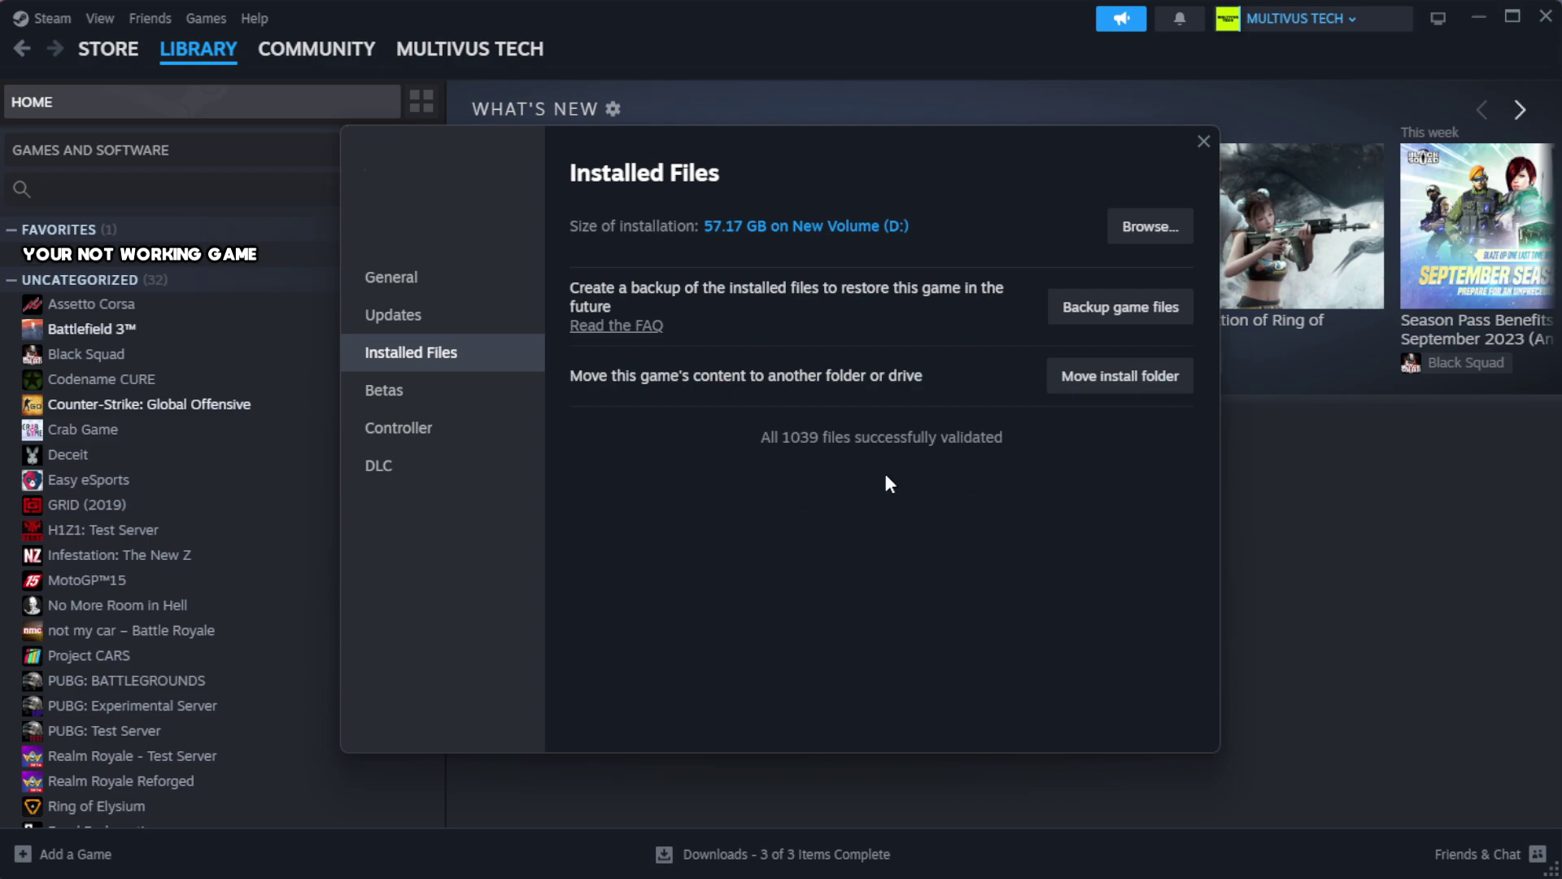
Open the game's install folder and bring up the YOUR NOT WORKING GAME shortcut's Properties dialog.
{"action": "left_click", "coordinate": [1147, 240]}
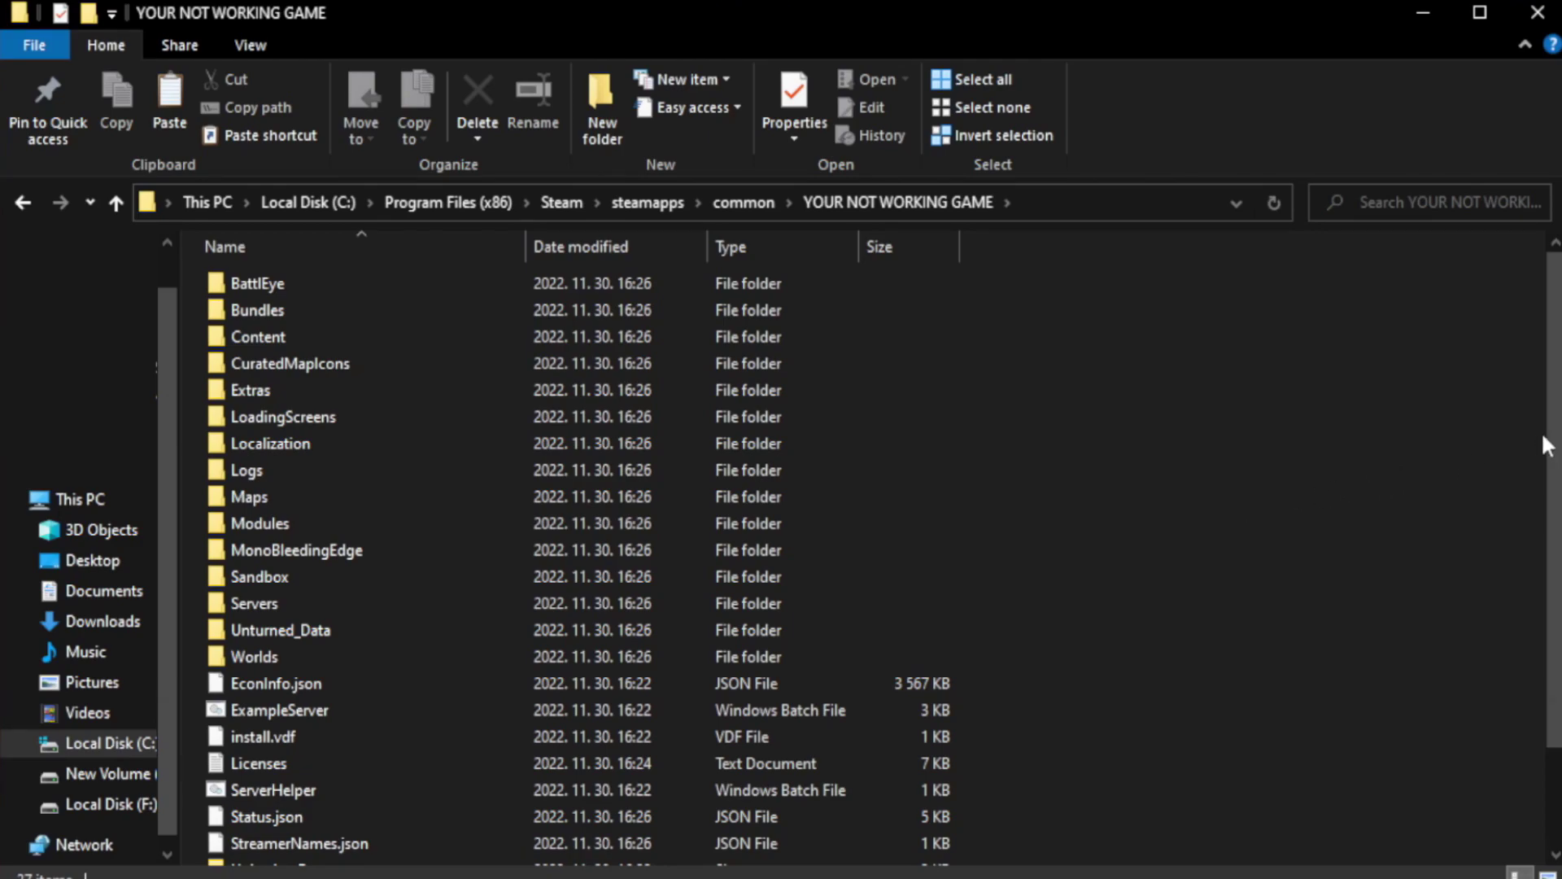
{"action": "scroll", "coordinate": [1543, 437], "scroll_direction": "down", "scroll_amount": 2}
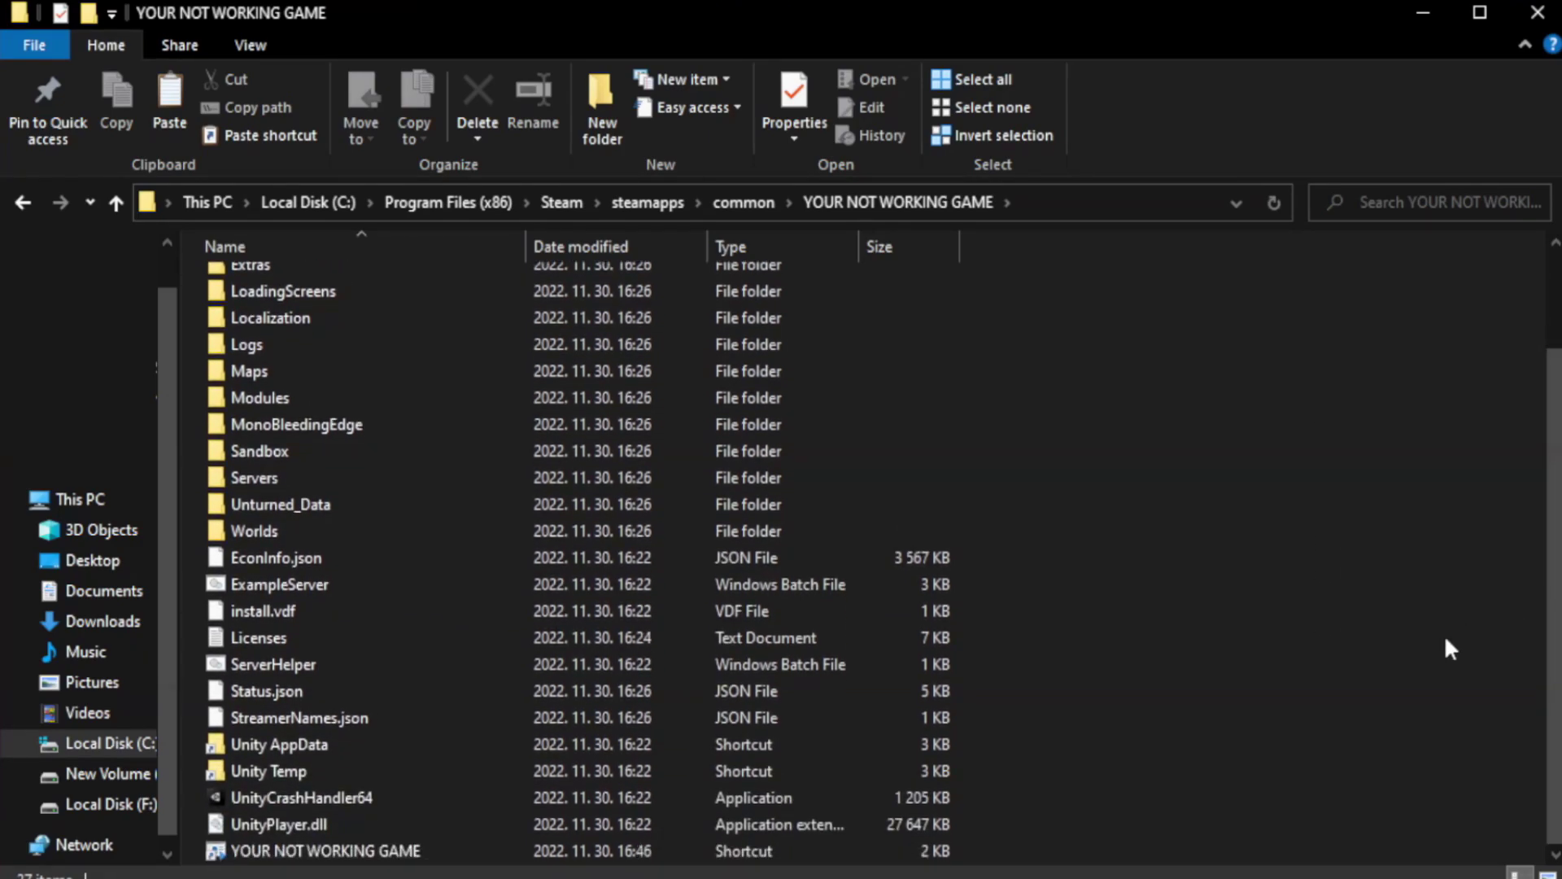
{"action": "left_click", "coordinate": [606, 853]}
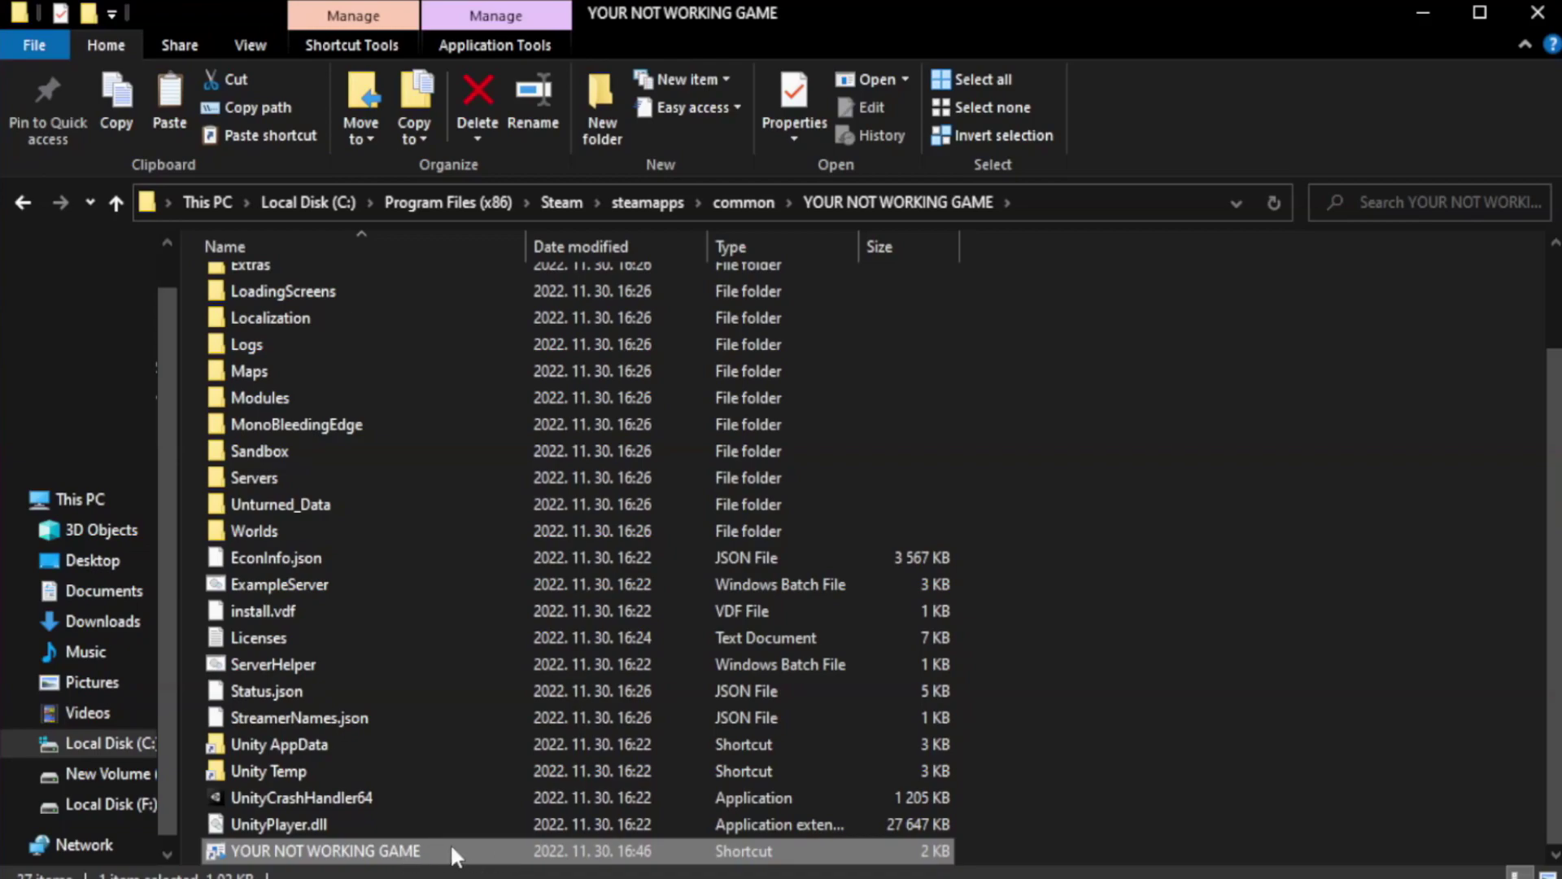
{"action": "right_click", "coordinate": [521, 851]}
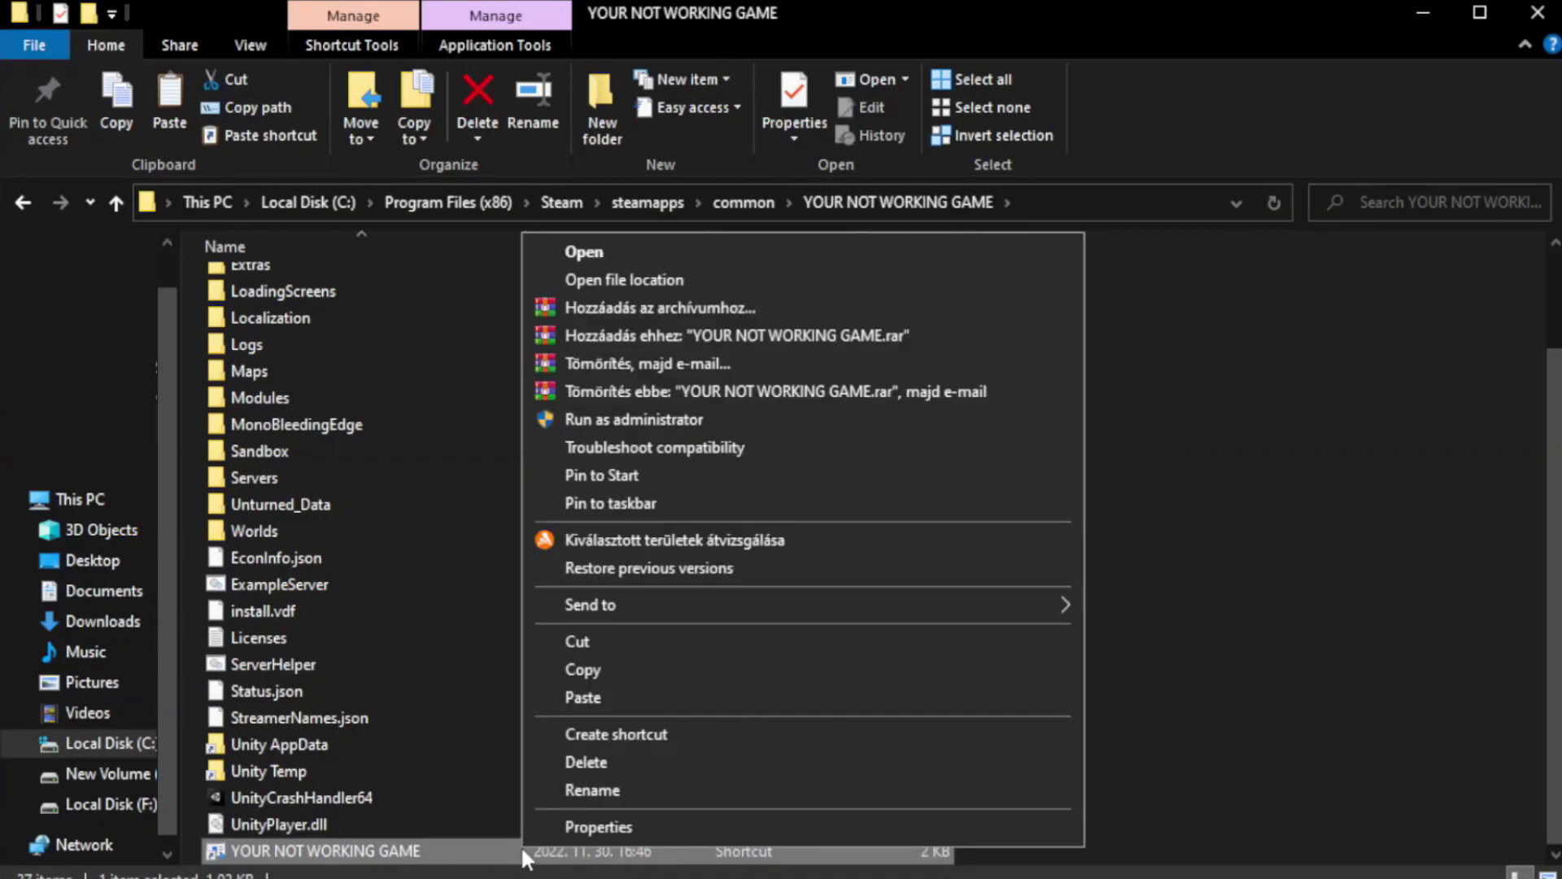
{"action": "left_click", "coordinate": [797, 826]}
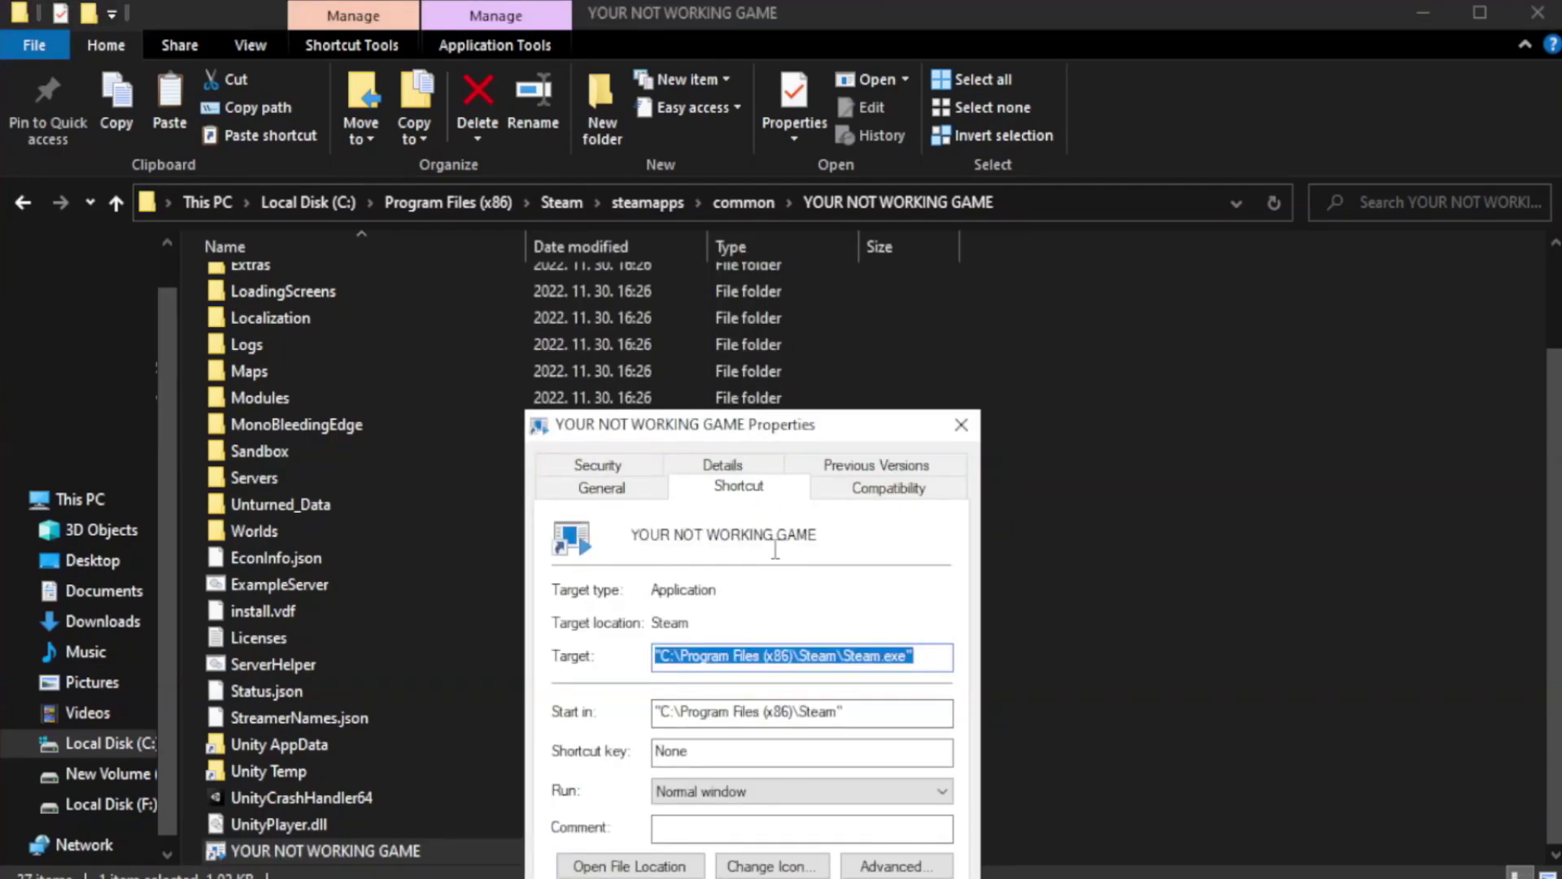
{"action": "left_click_drag", "start_coordinate": [784, 432], "coordinate": [784, 160]}
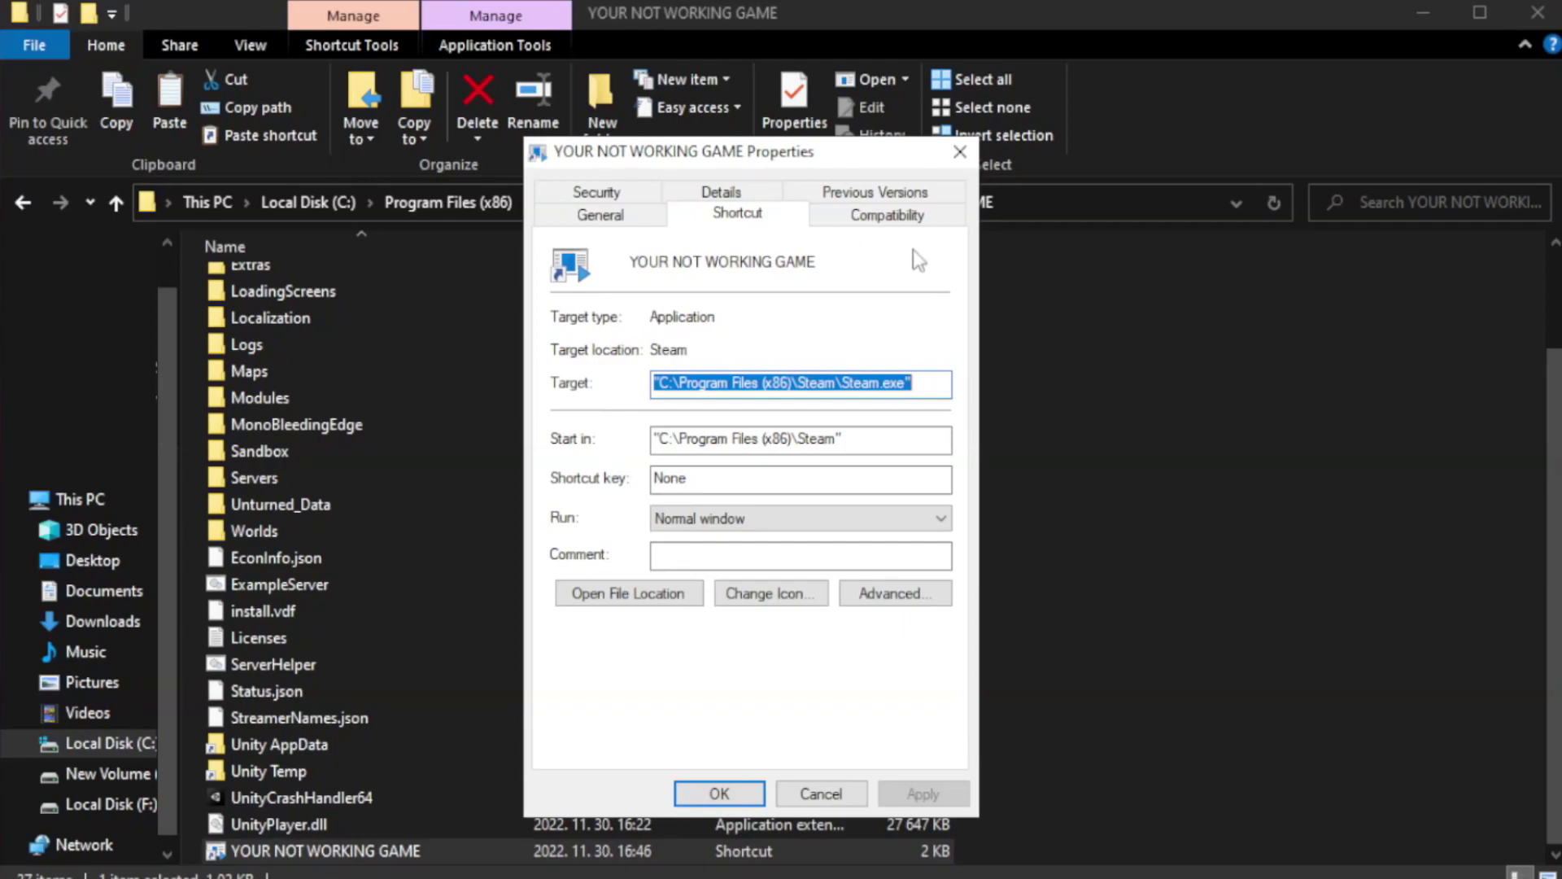
Set the shortcut to Windows 8 compatibility mode, fullscreen optimizations off, run as administrator, and save.
{"action": "left_click", "coordinate": [883, 220]}
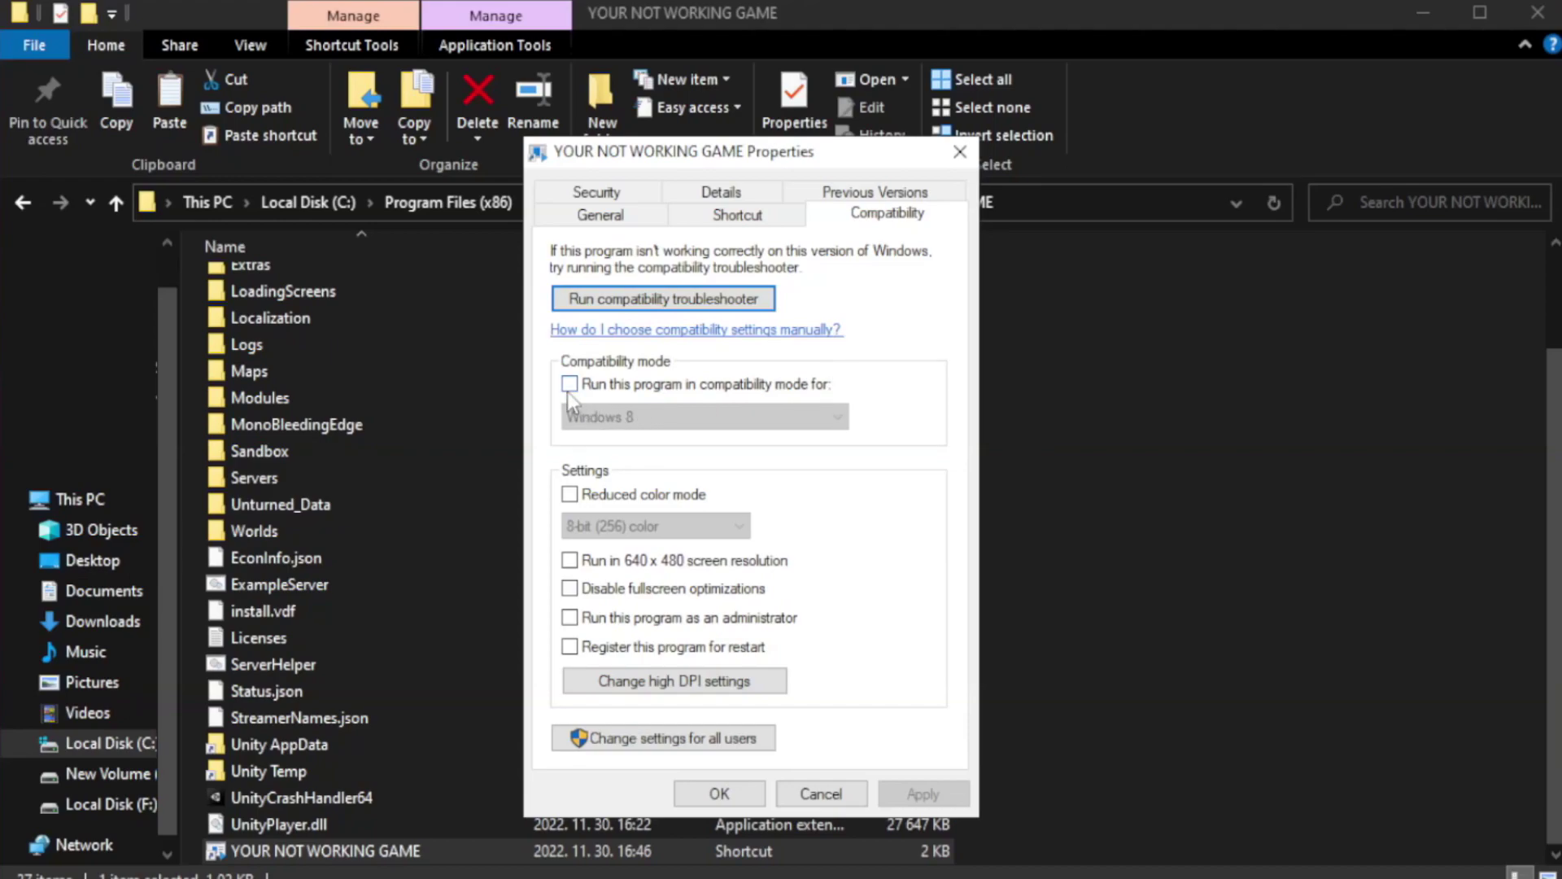
{"action": "left_click", "coordinate": [620, 389]}
{"action": "left_click", "coordinate": [705, 417]}
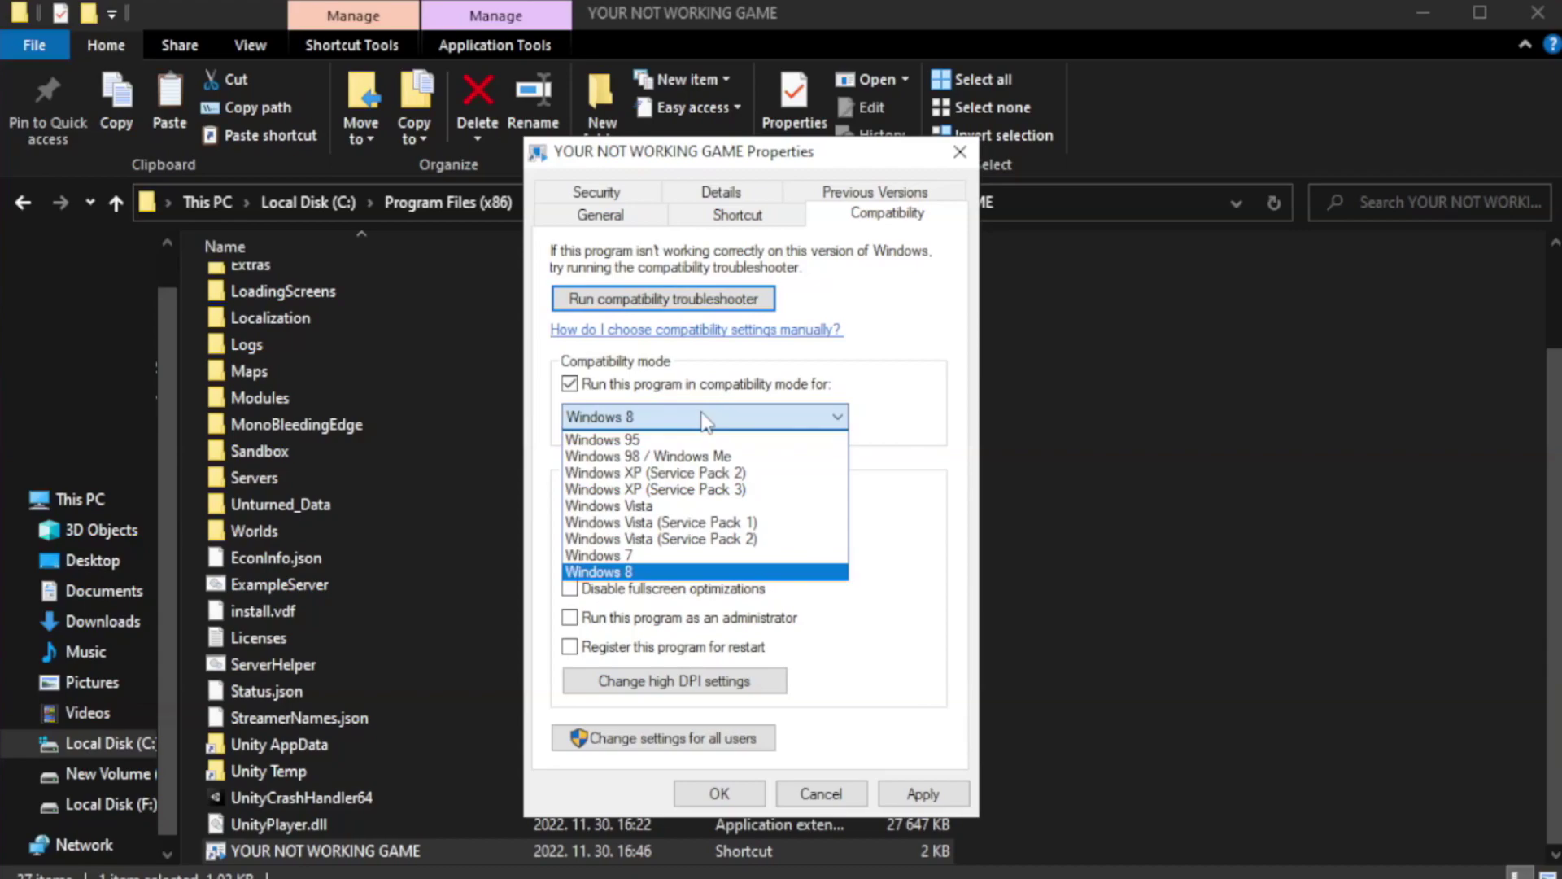
{"action": "left_click", "coordinate": [661, 573]}
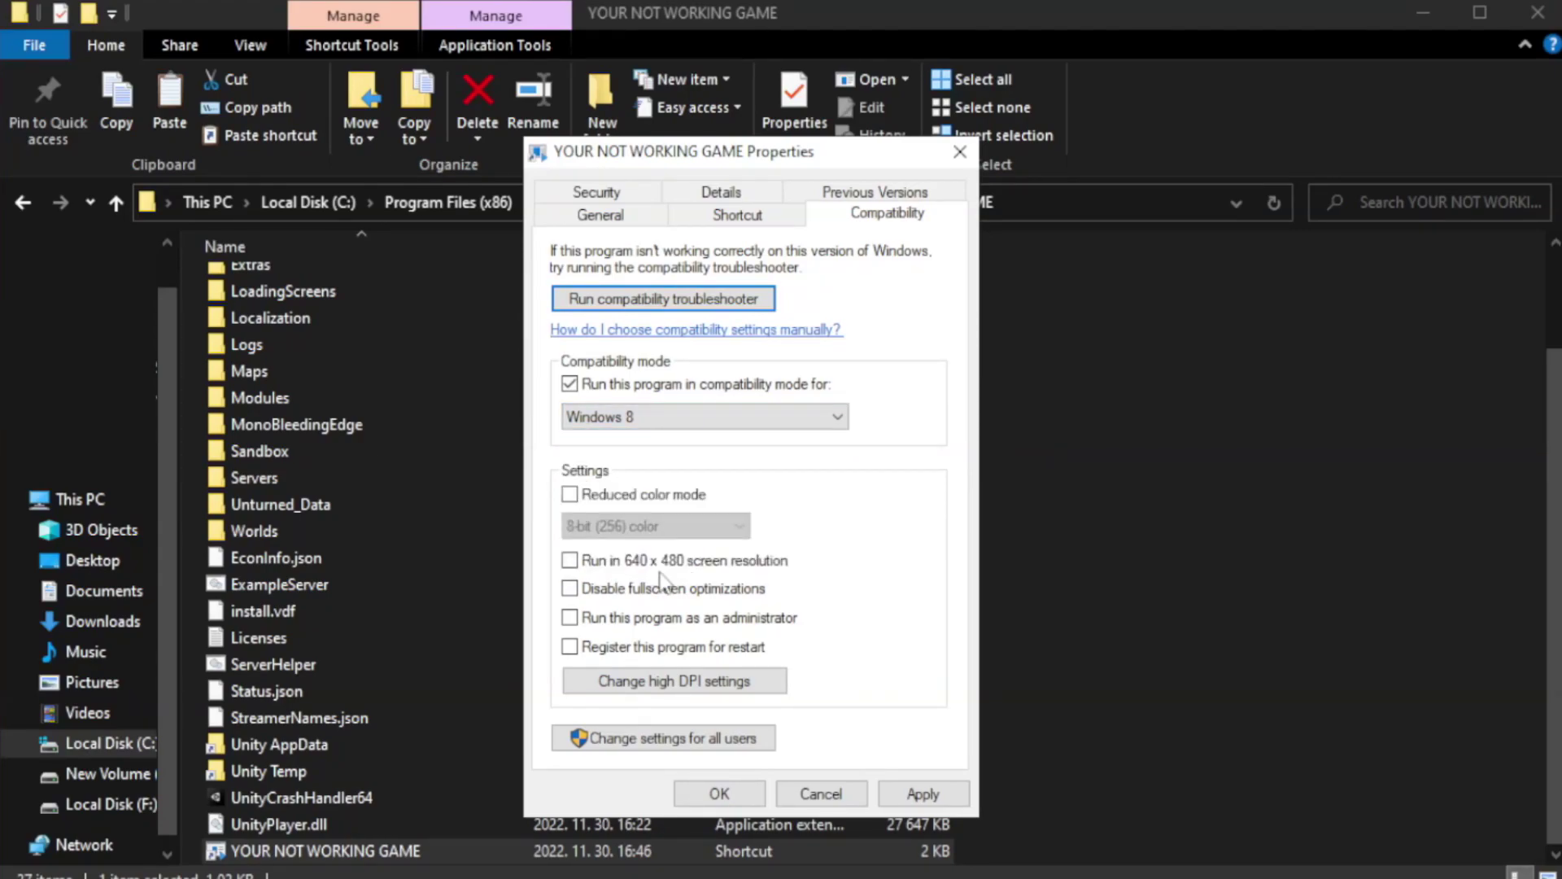
{"action": "left_click", "coordinate": [609, 592]}
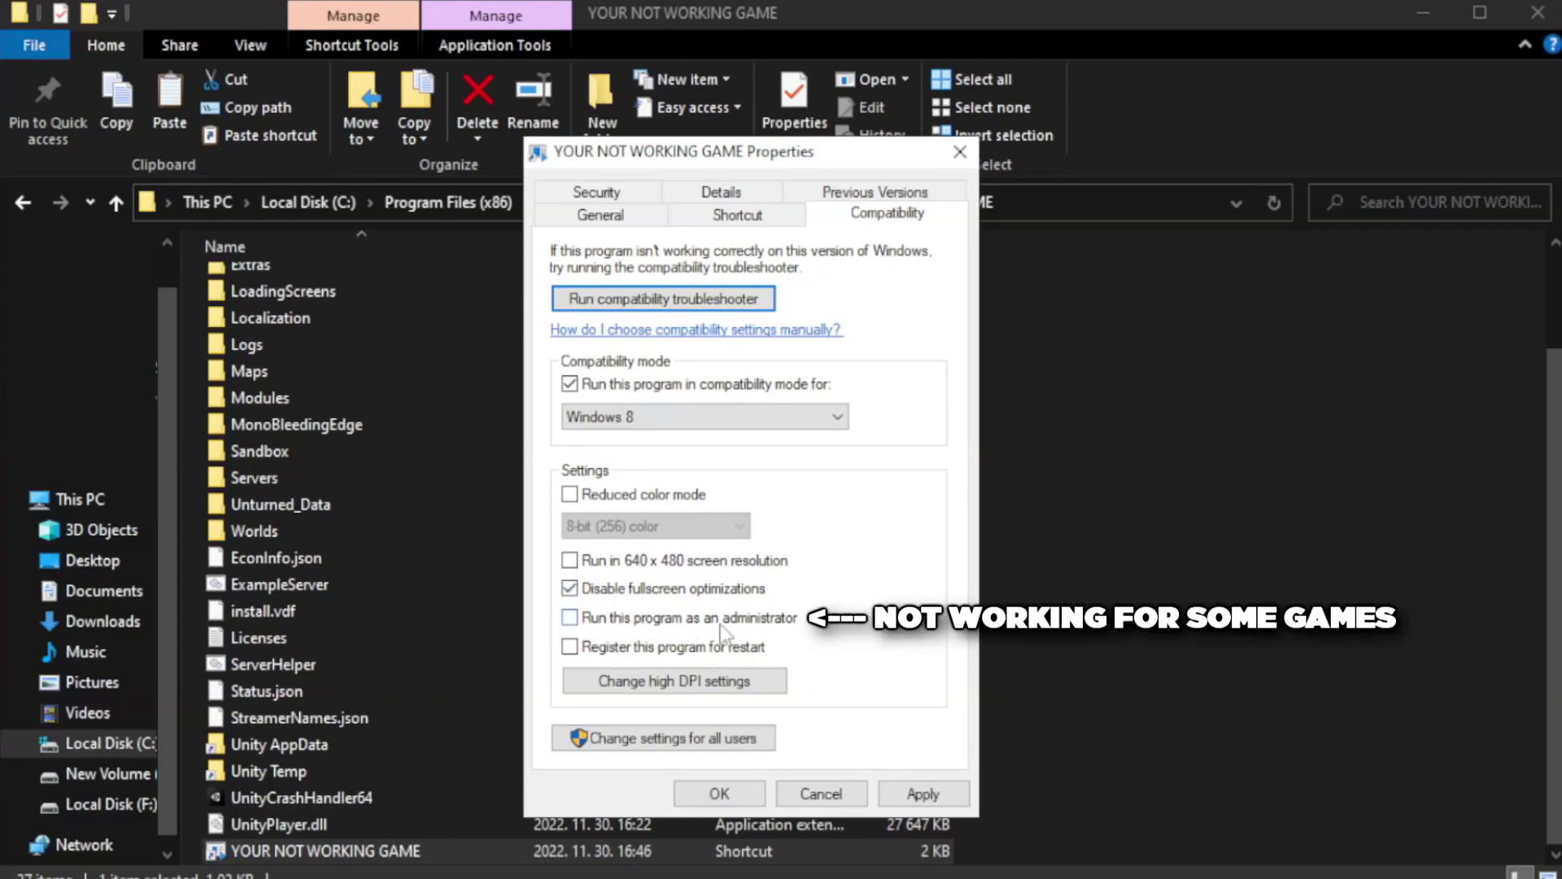
{"action": "left_click", "coordinate": [615, 631]}
{"action": "left_click", "coordinate": [922, 793]}
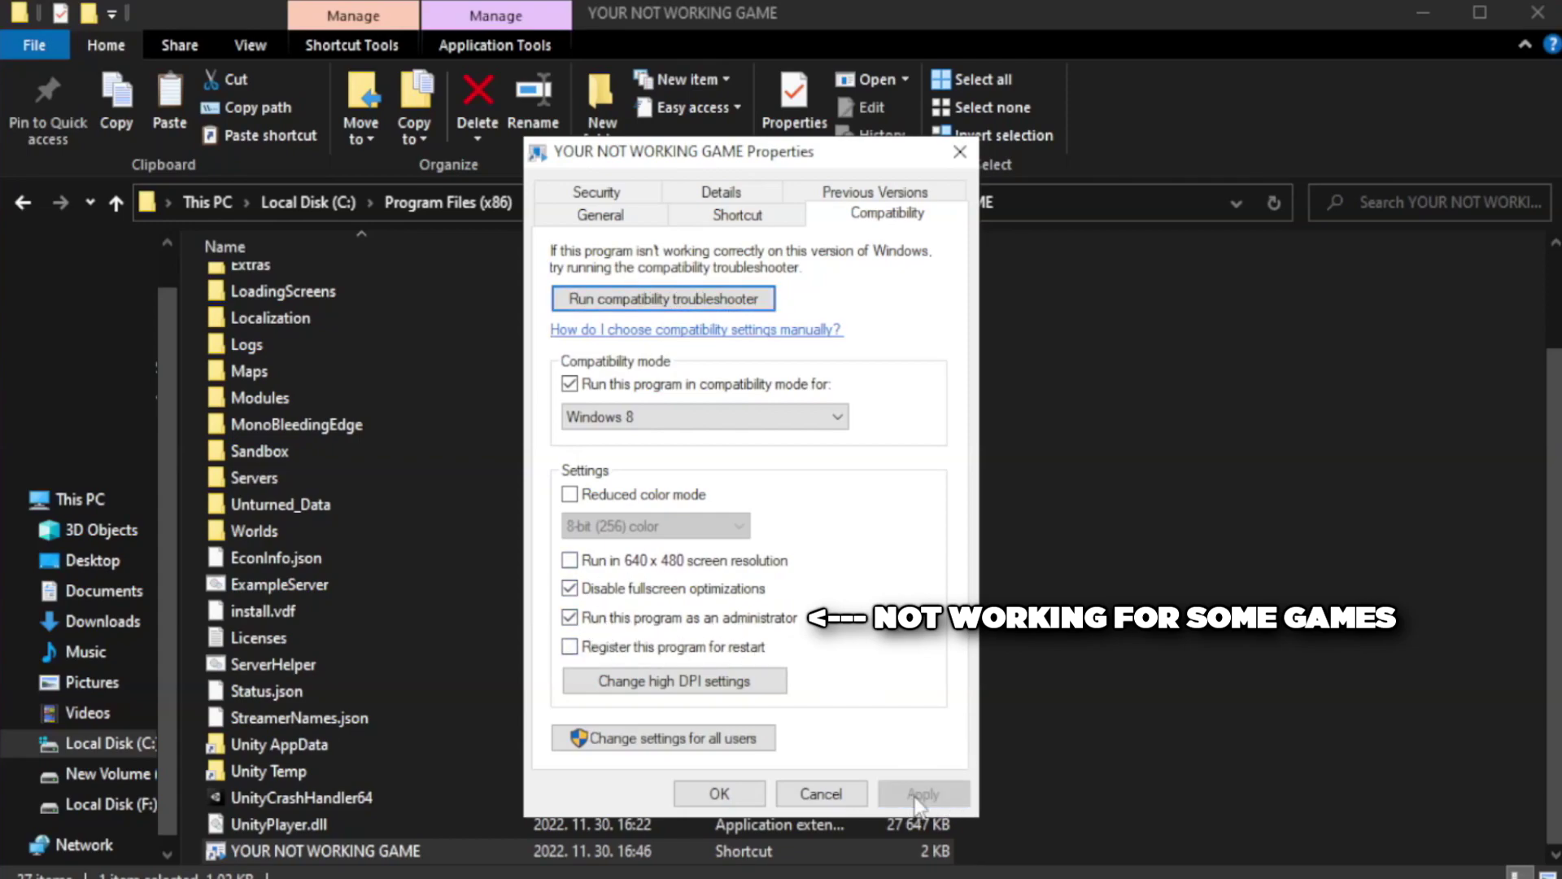
{"action": "left_click", "coordinate": [716, 795]}
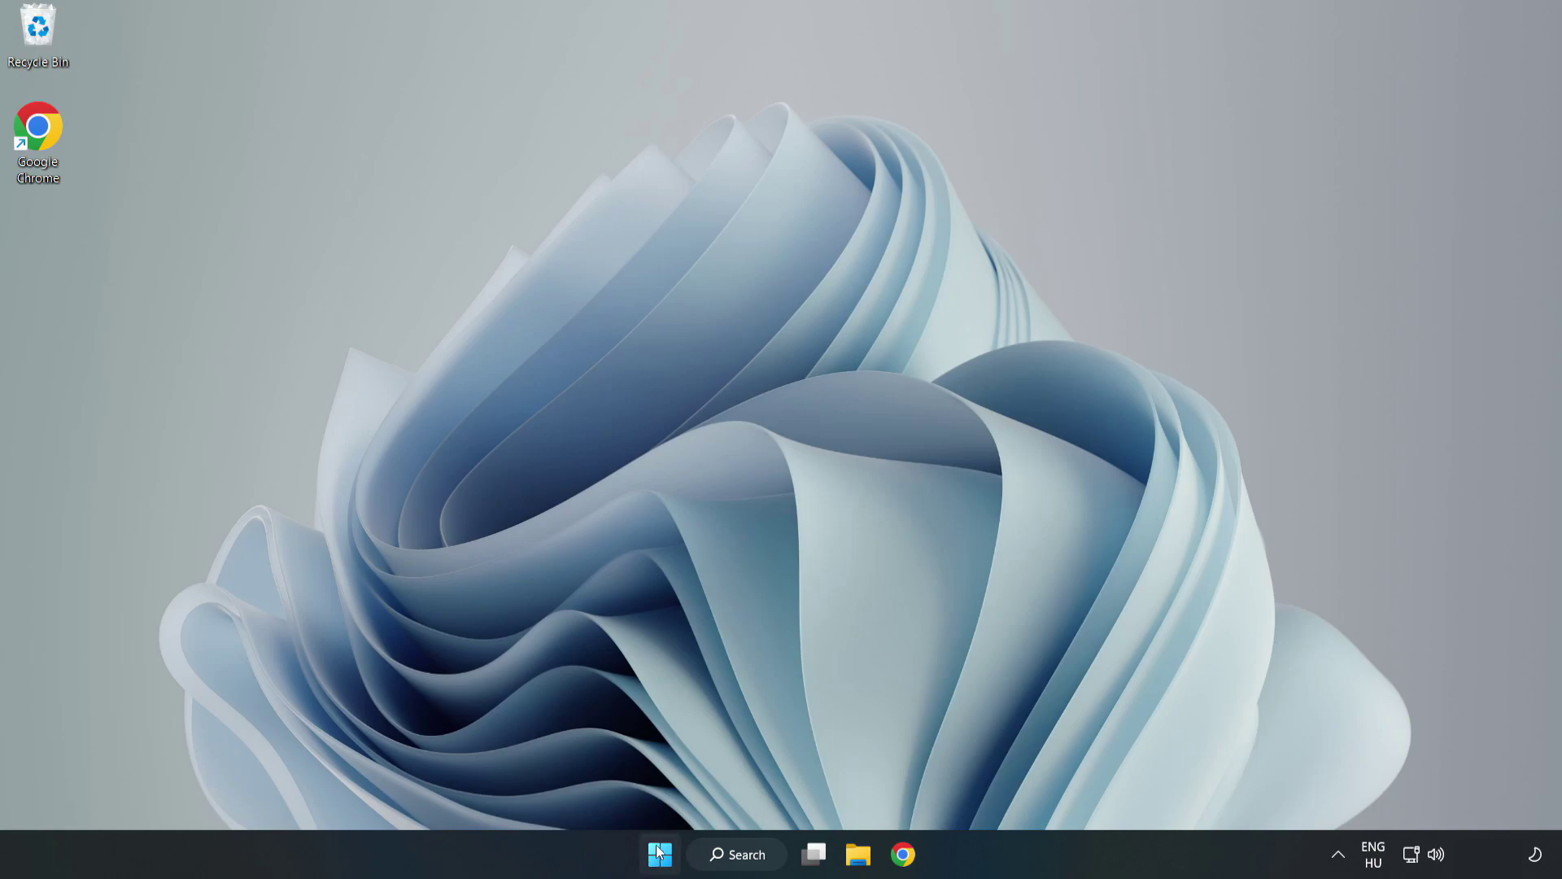
Open Task Manager from the Start button's Win+X menu.
{"action": "right_click", "coordinate": [662, 859]}
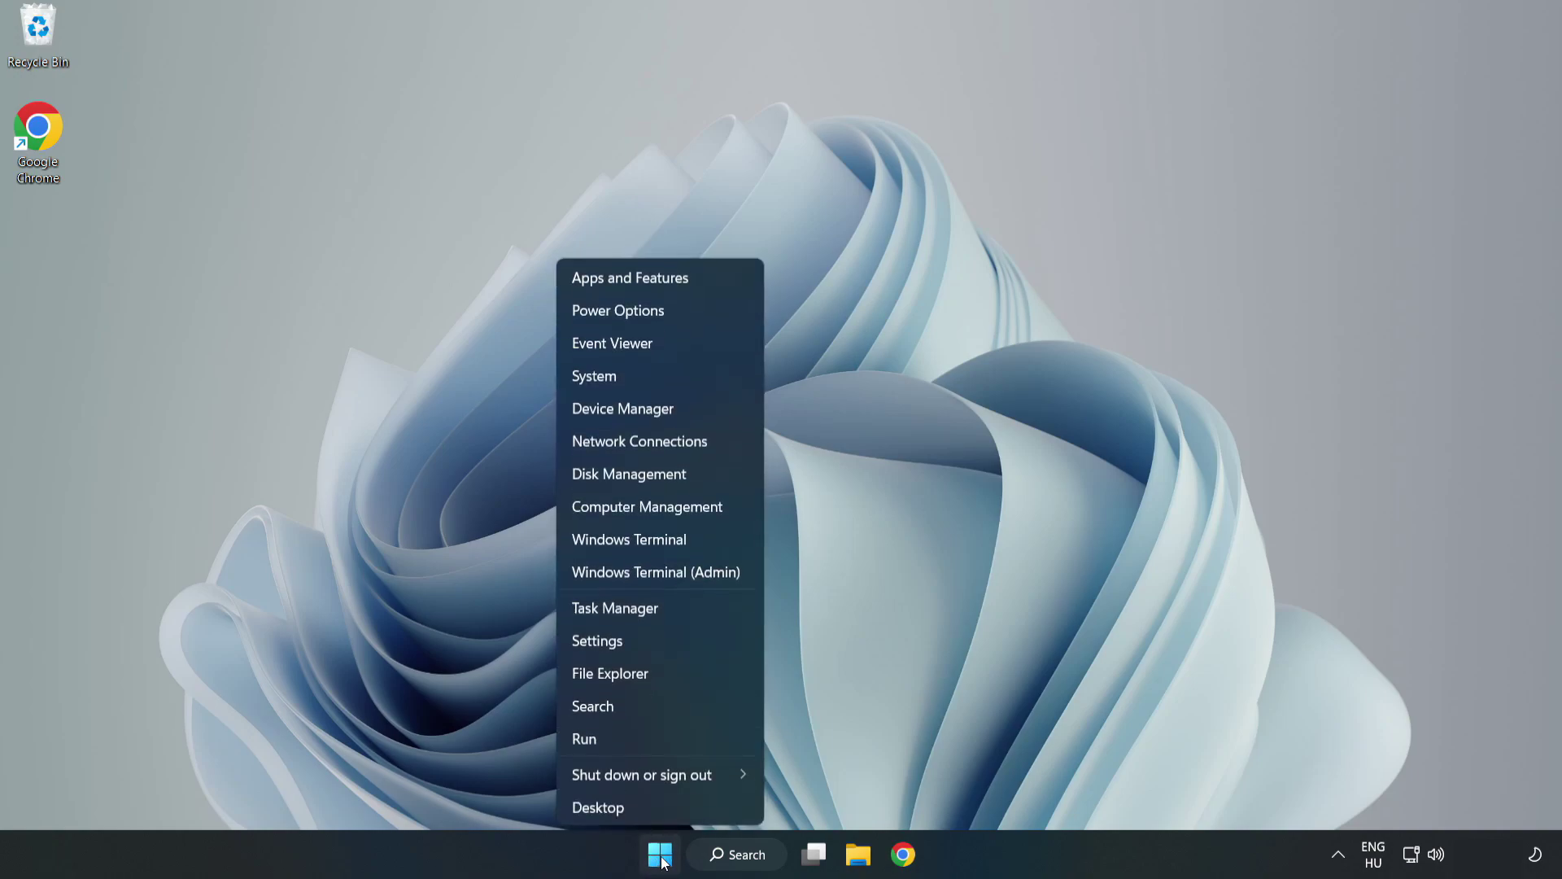
{"action": "left_click", "coordinate": [658, 612]}
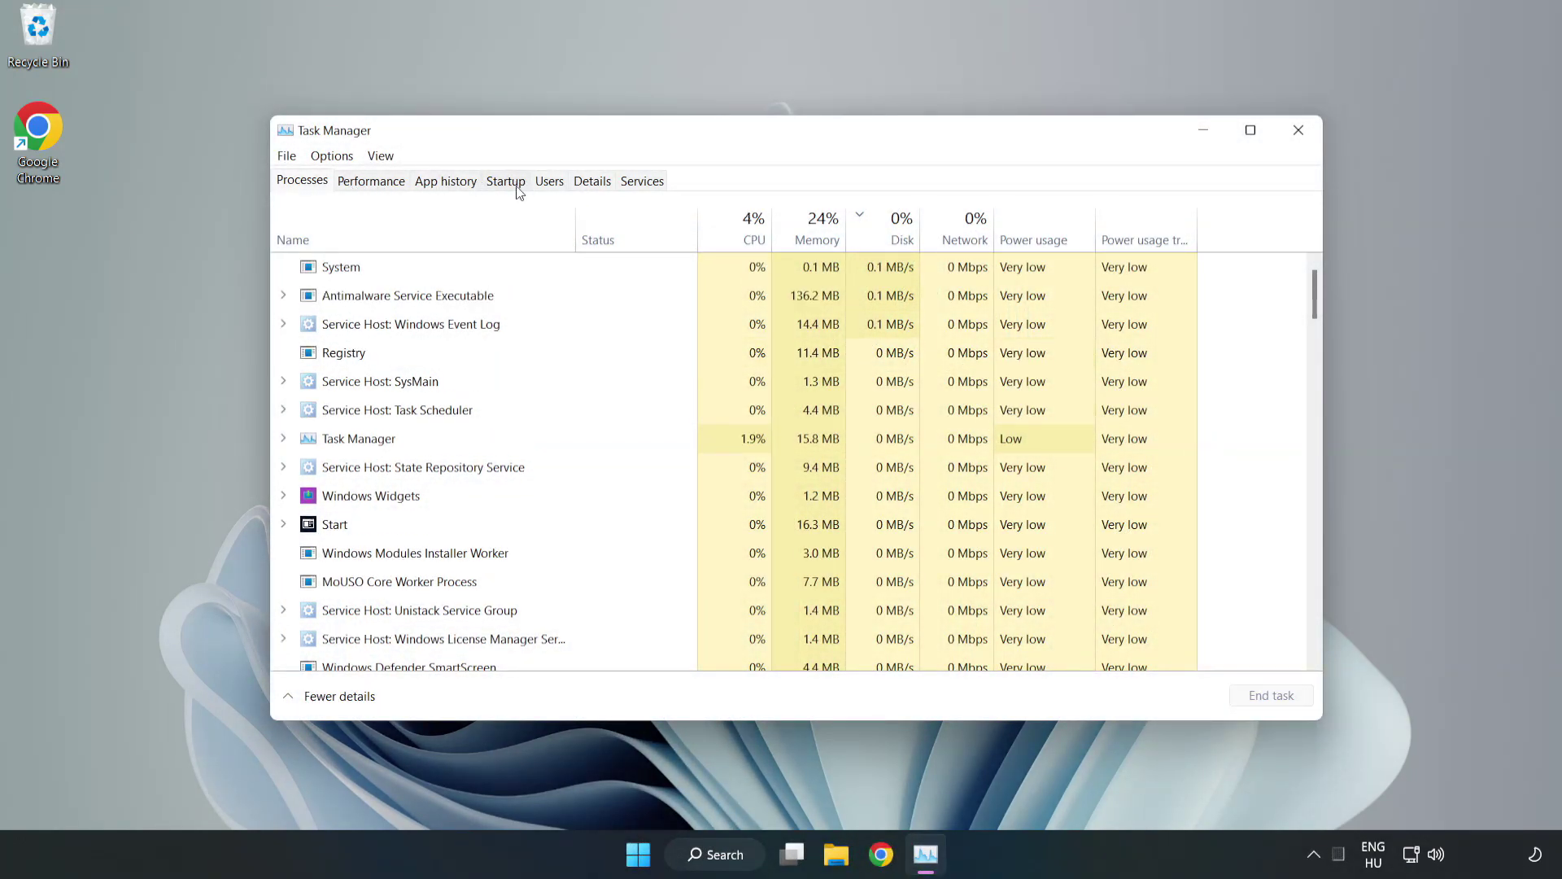
Disable Cortana, Microsoft Edge, Microsoft Teams and Phone Link at startup, then close Task Manager.
{"action": "left_click", "coordinate": [507, 185]}
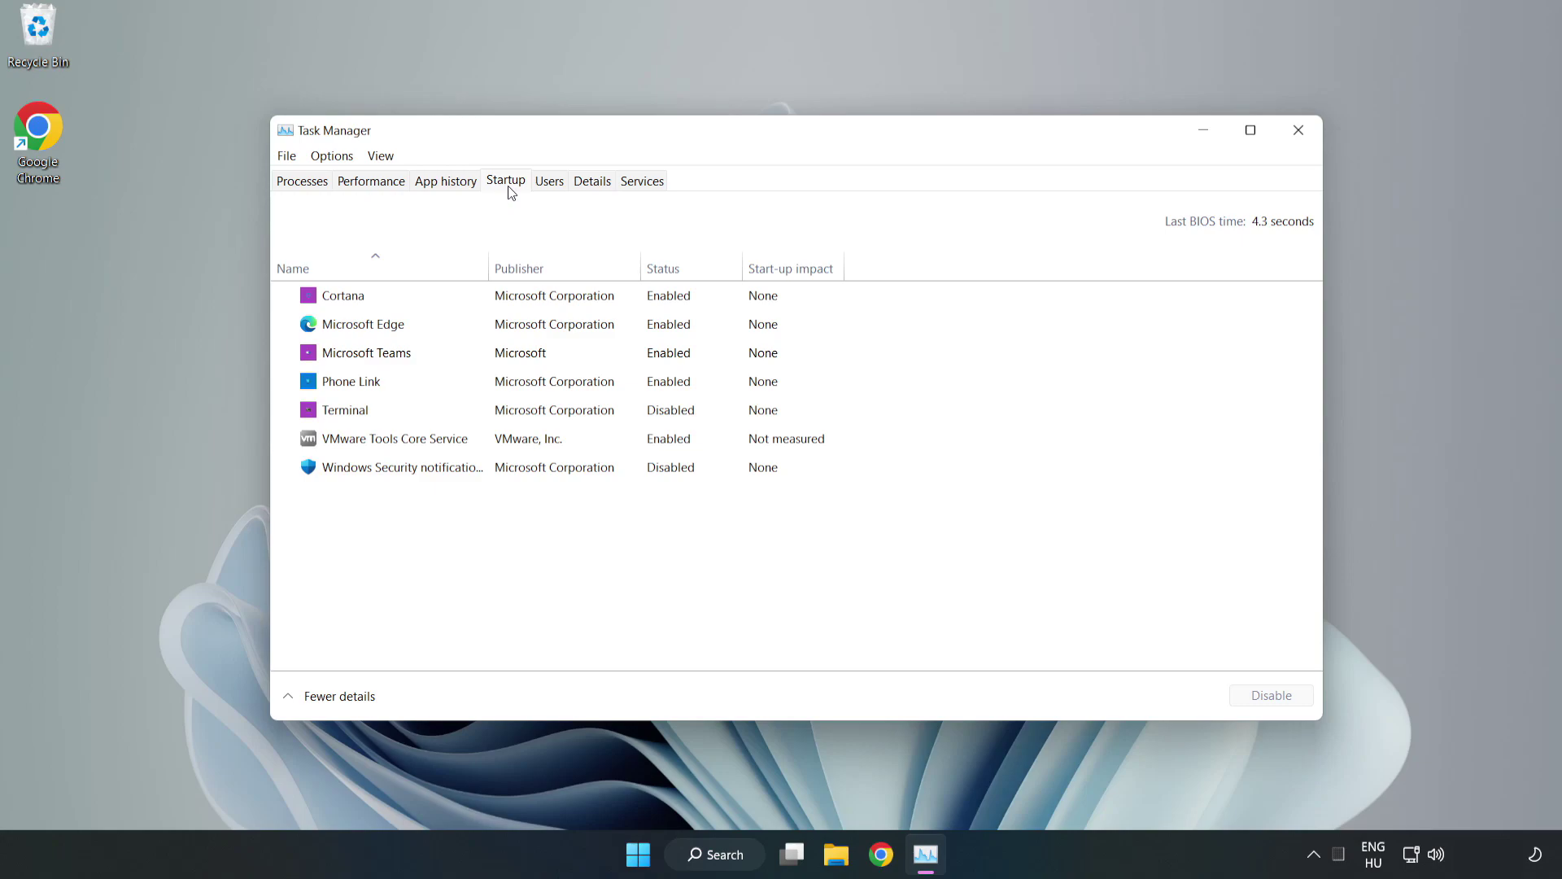
{"action": "left_click", "coordinate": [540, 302]}
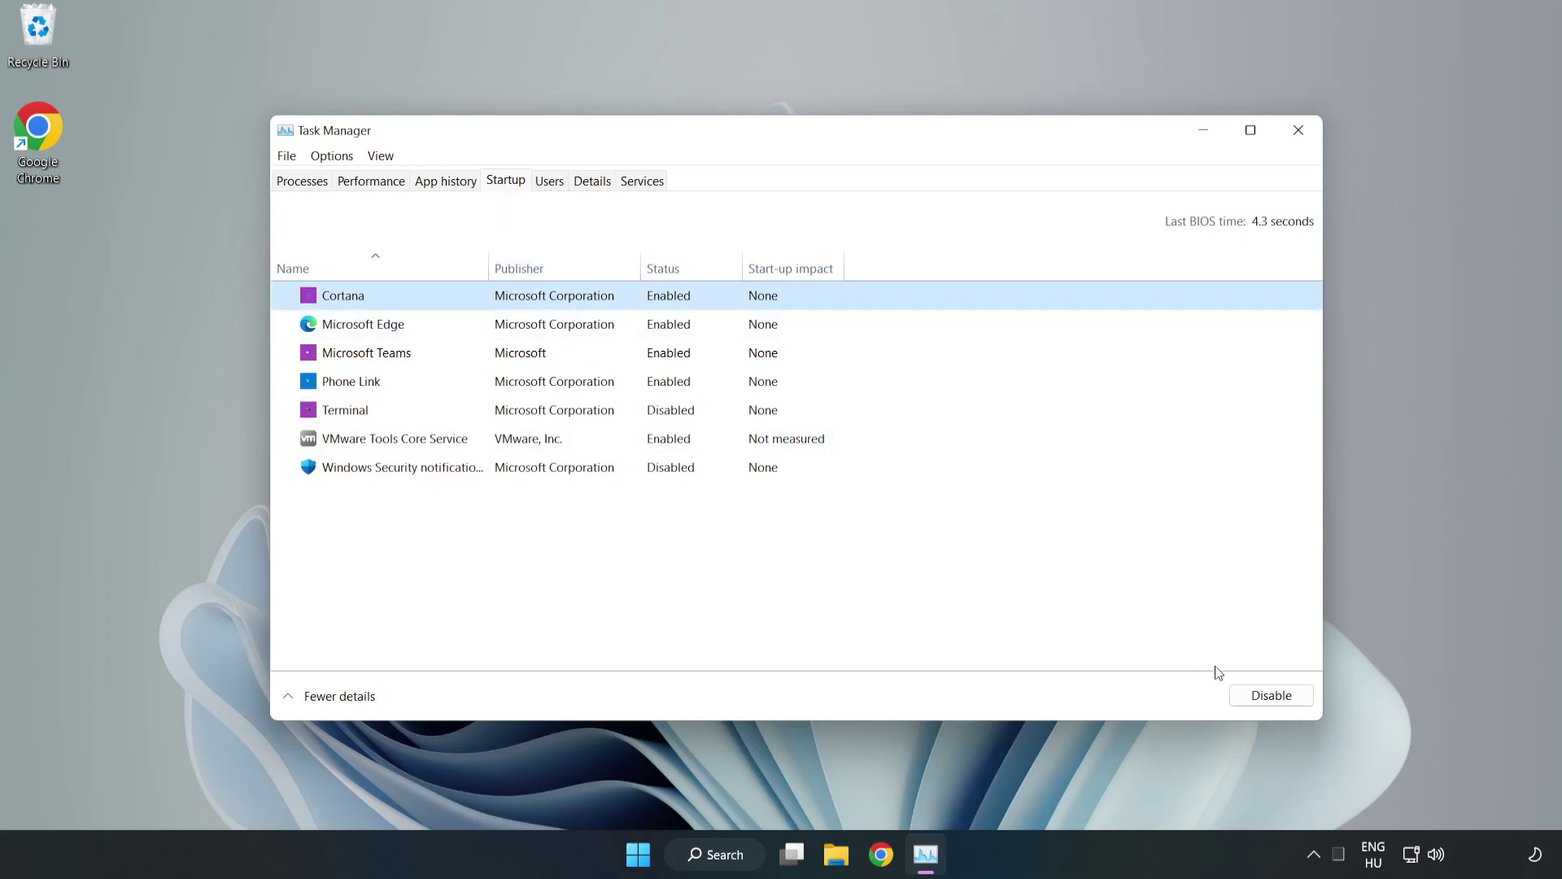
{"action": "left_click", "coordinate": [1263, 695]}
{"action": "left_click", "coordinate": [678, 324]}
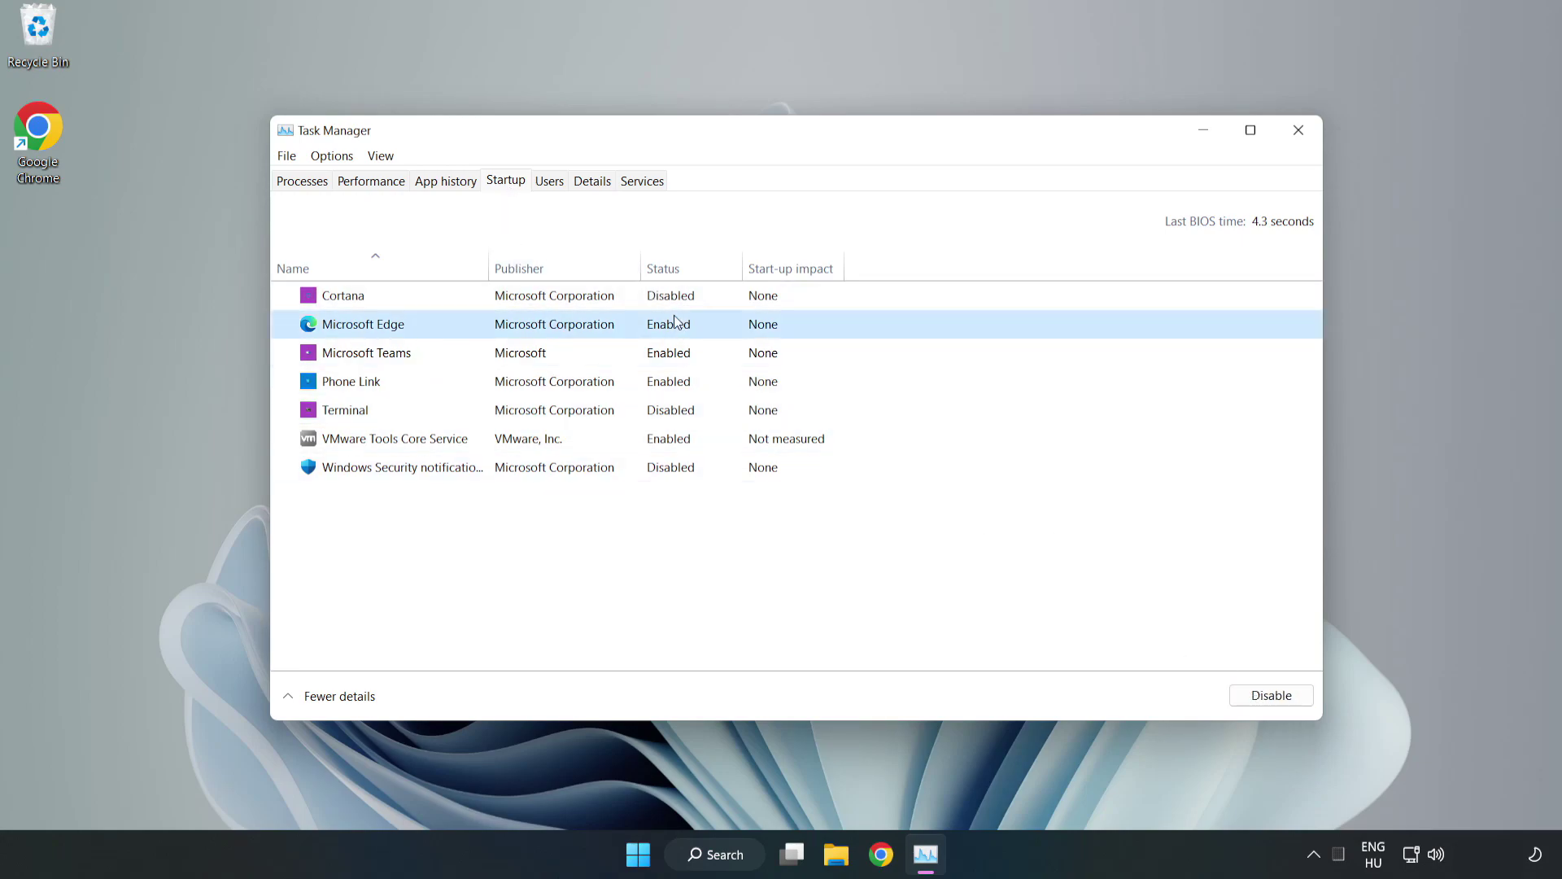
{"action": "left_click", "coordinate": [1253, 693]}
{"action": "left_click", "coordinate": [536, 358]}
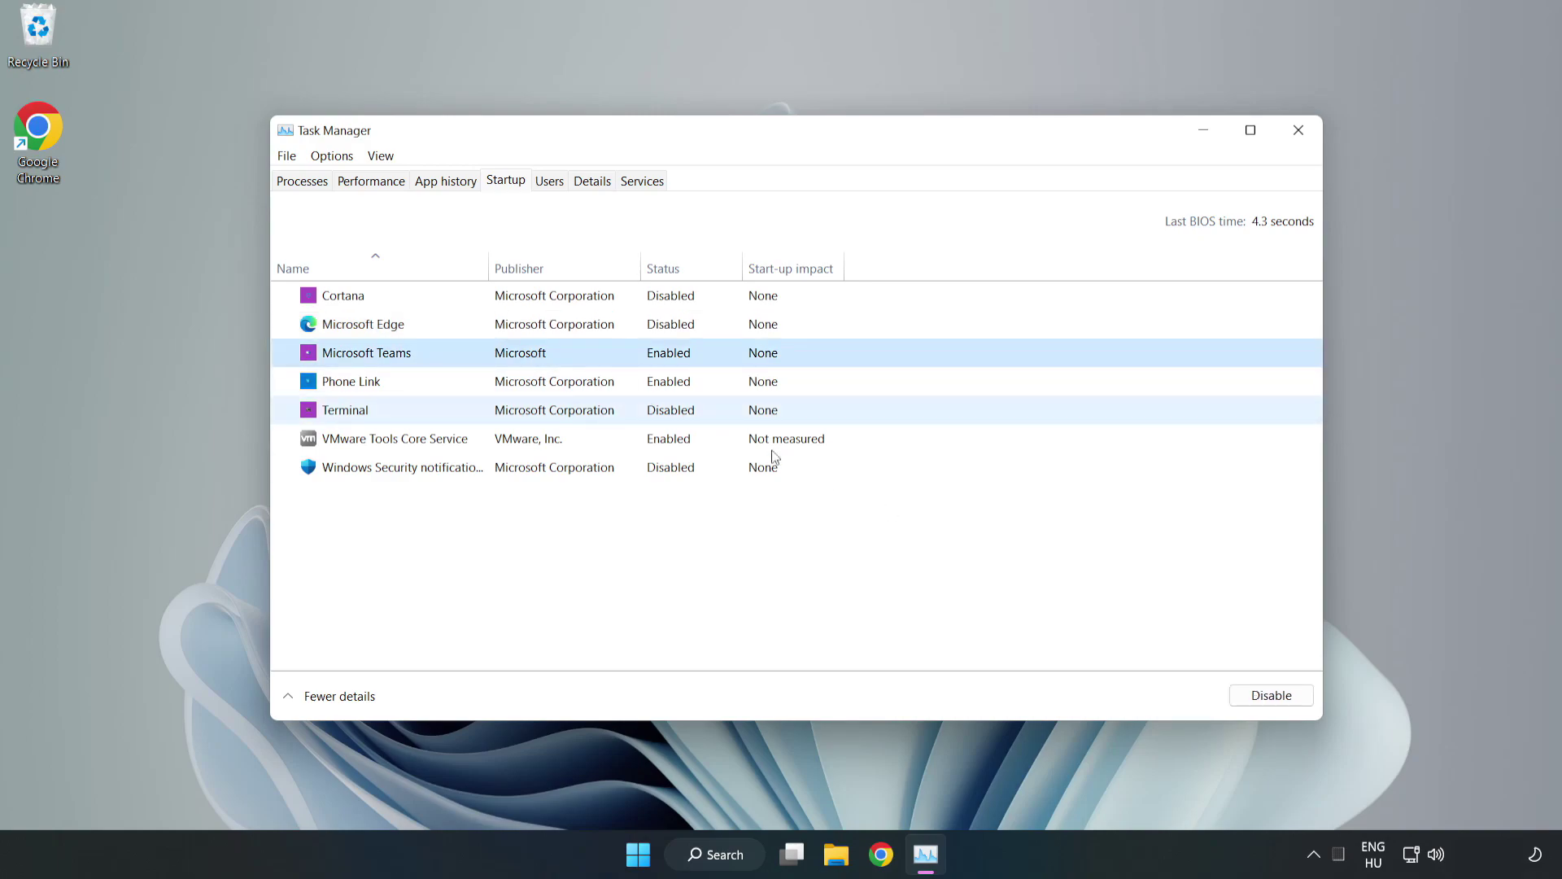
{"action": "left_click", "coordinate": [1263, 697]}
{"action": "left_click", "coordinate": [523, 387]}
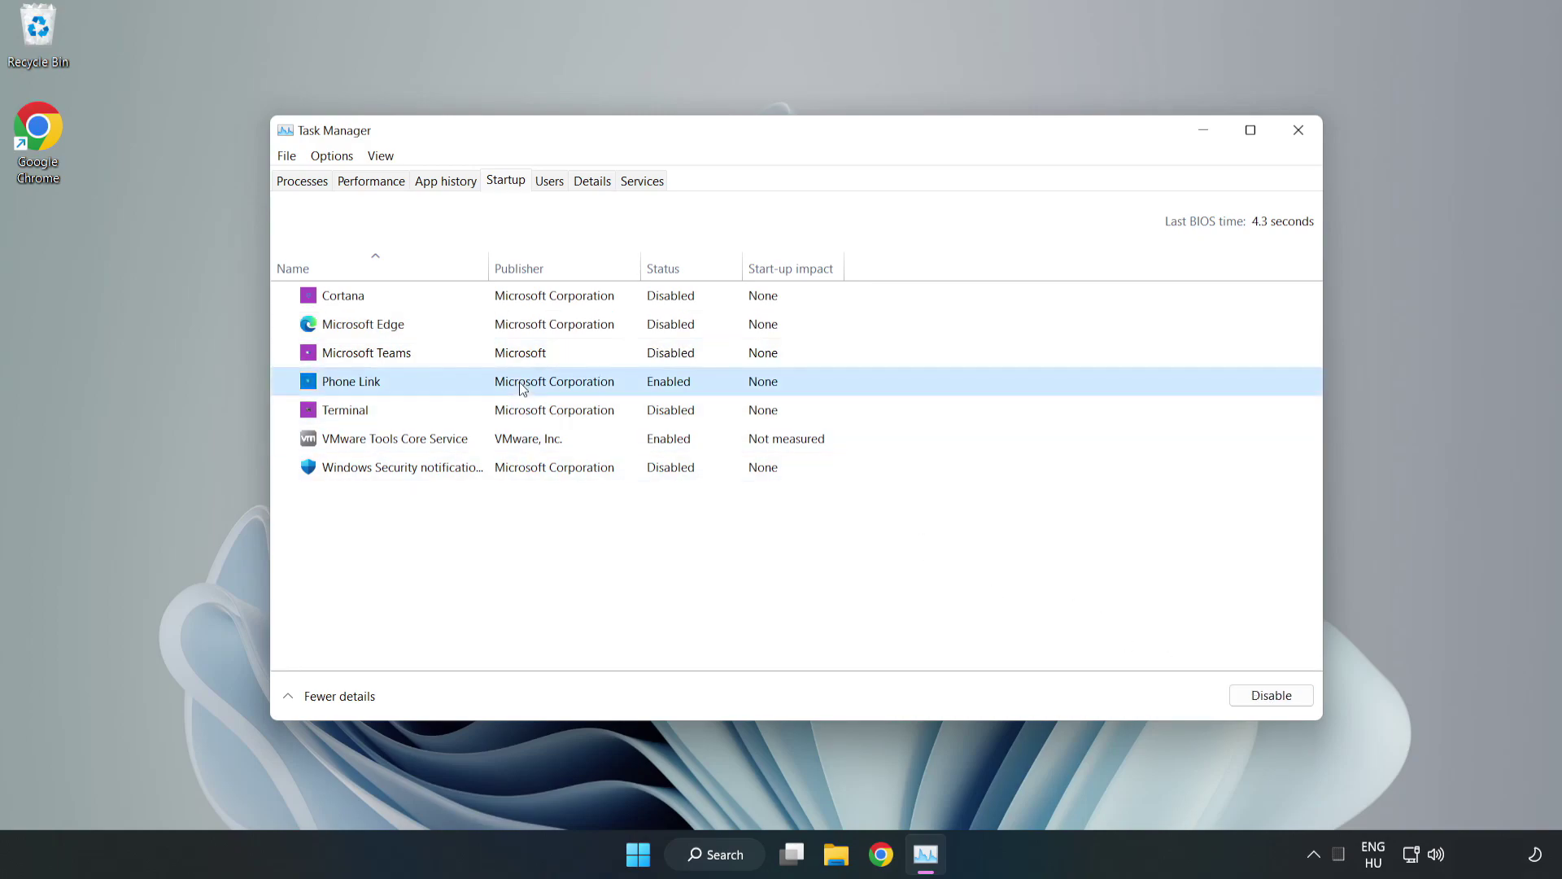
{"action": "left_click", "coordinate": [1253, 699]}
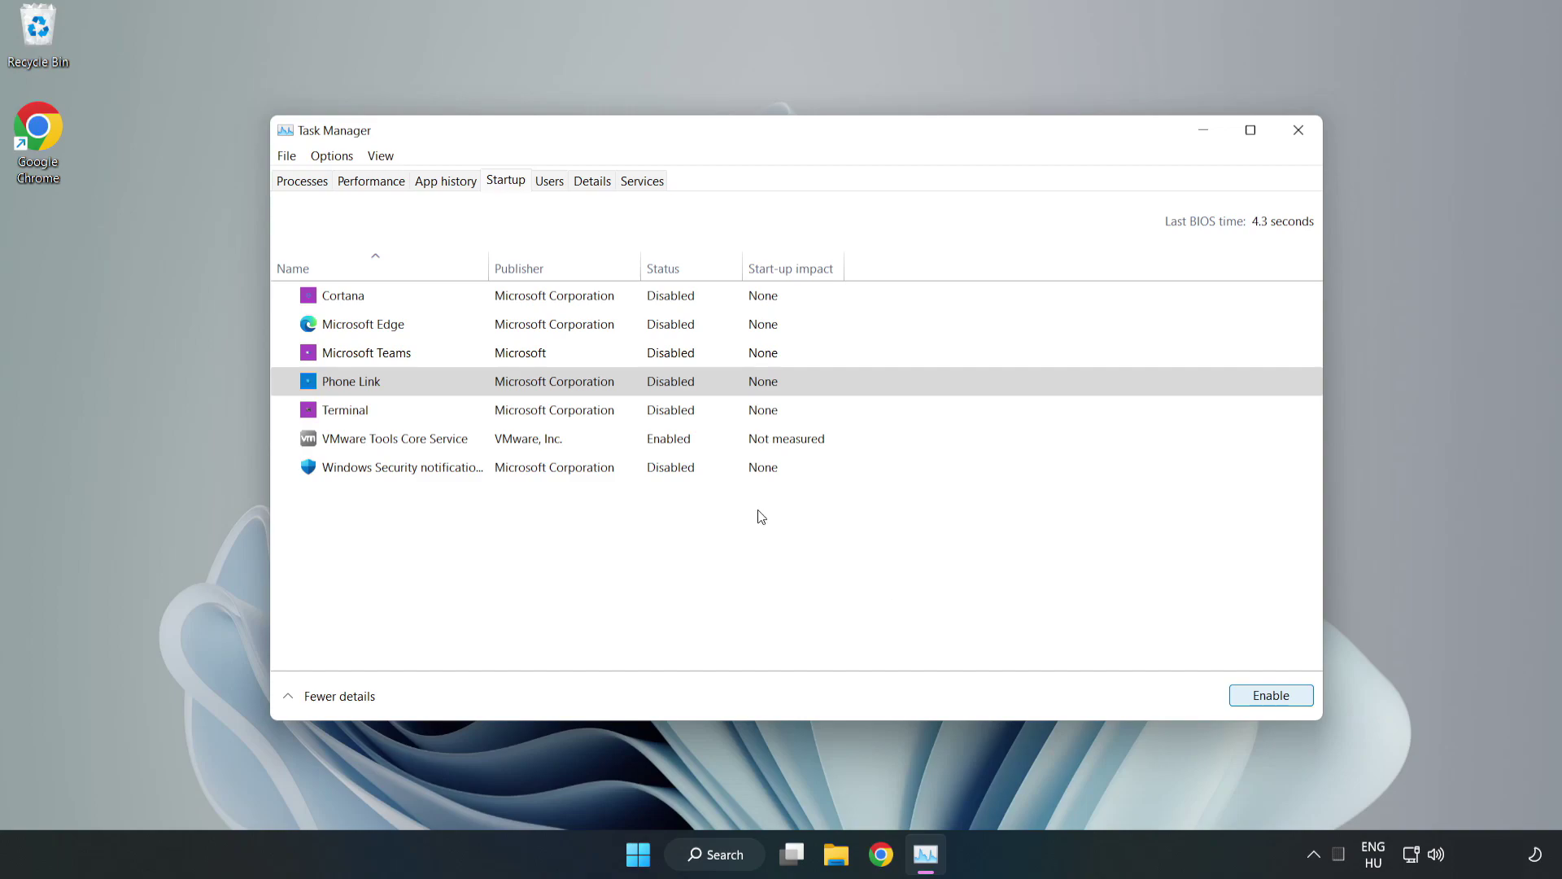
{"action": "left_click", "coordinate": [1299, 131]}
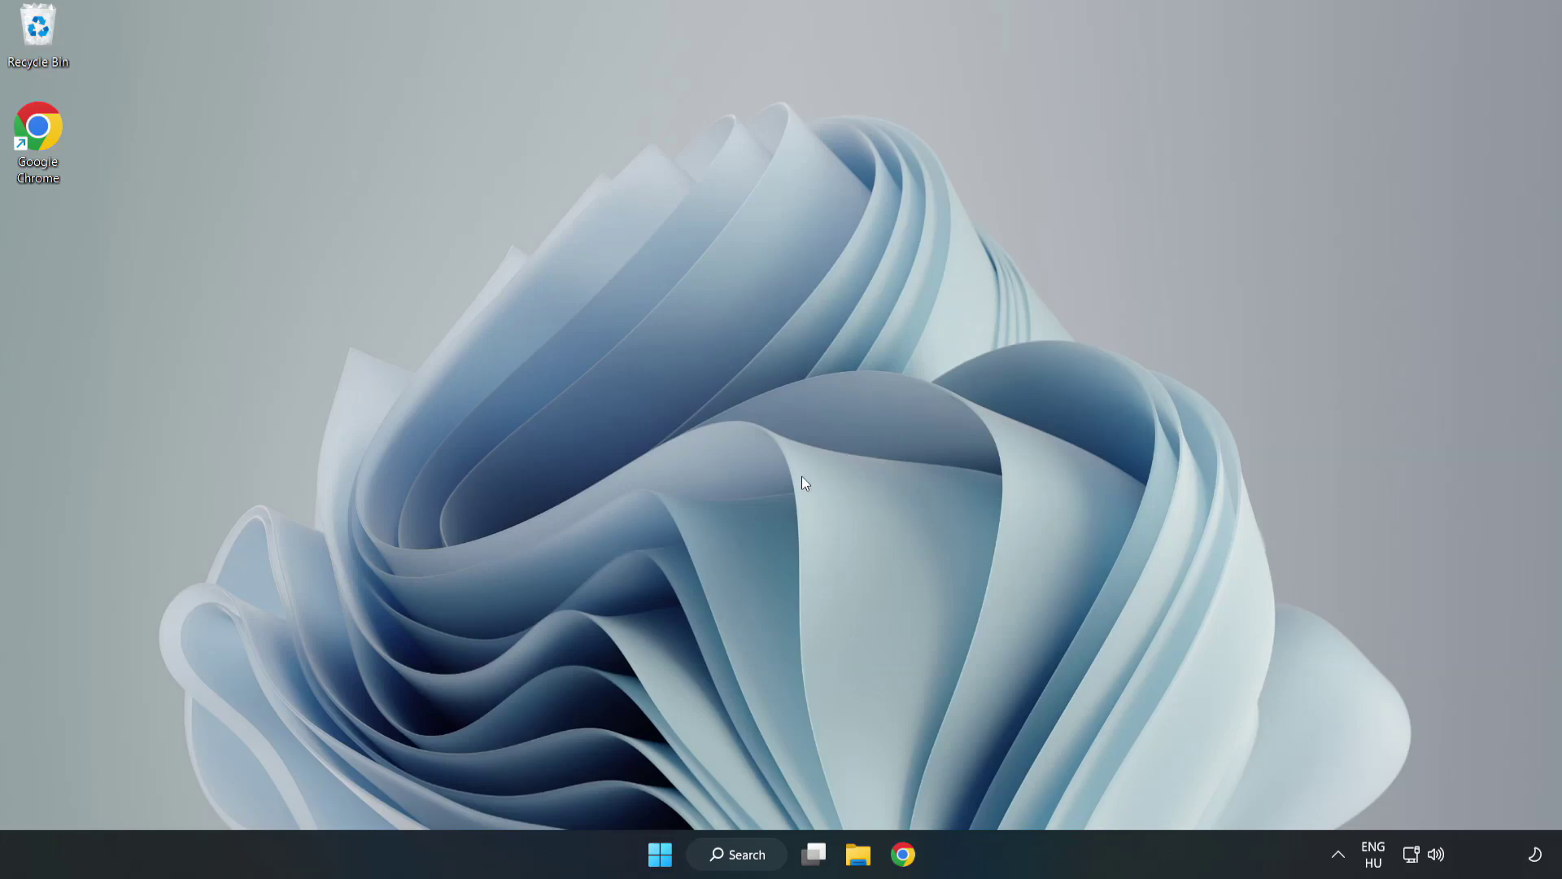
Download dxwebsetup.exe from the DirectX End-User Runtime Web Installer page in Chrome.
{"action": "left_click", "coordinate": [901, 856]}
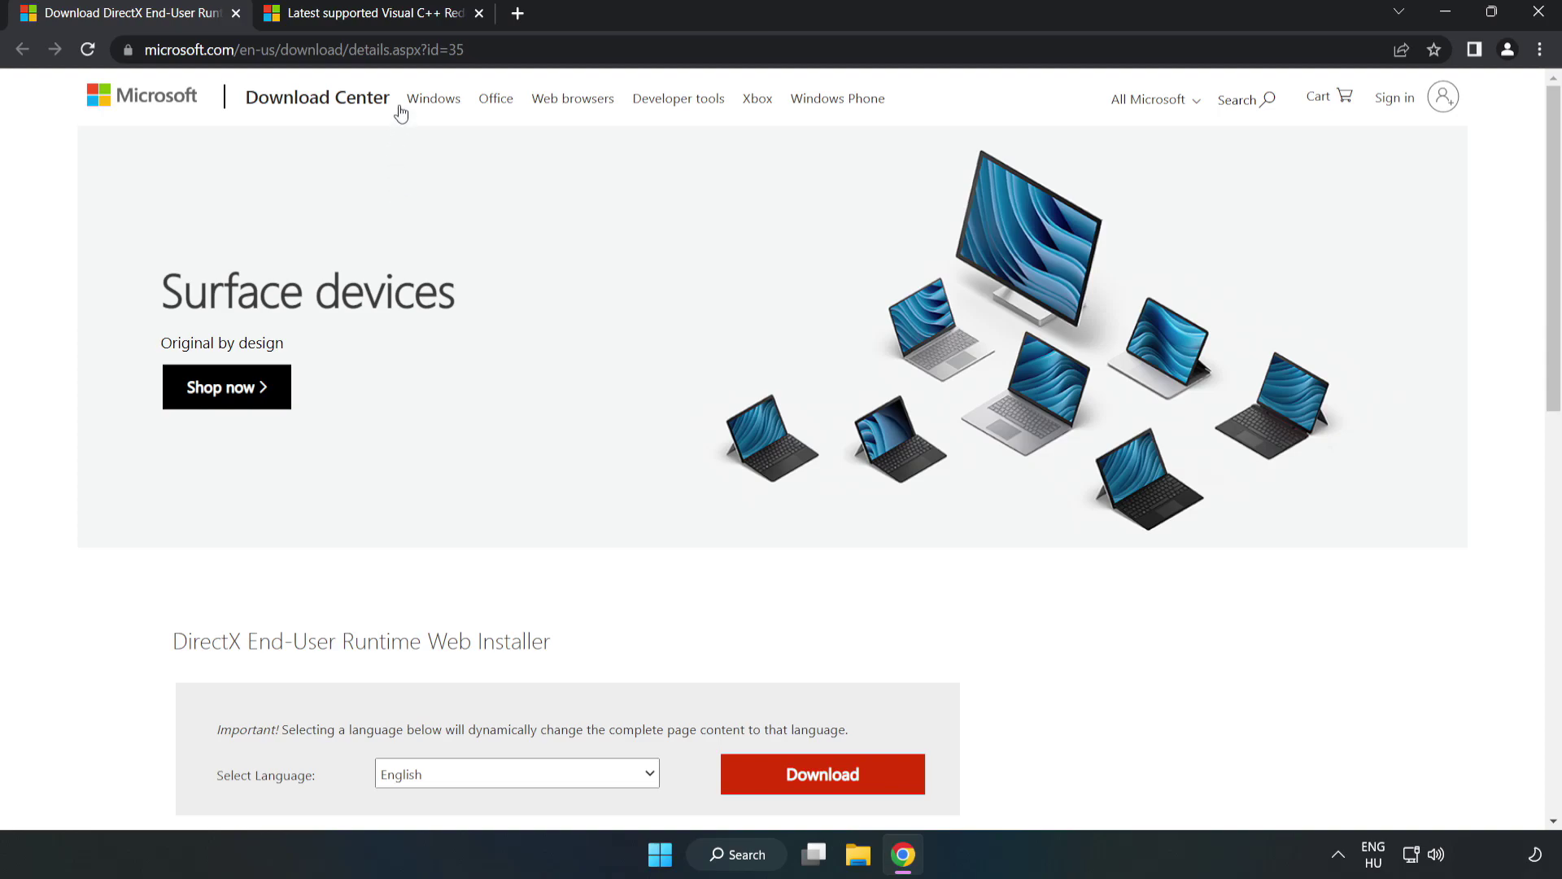
{"action": "key", "text": "ctrl+l"}
{"action": "key", "text": "End"}
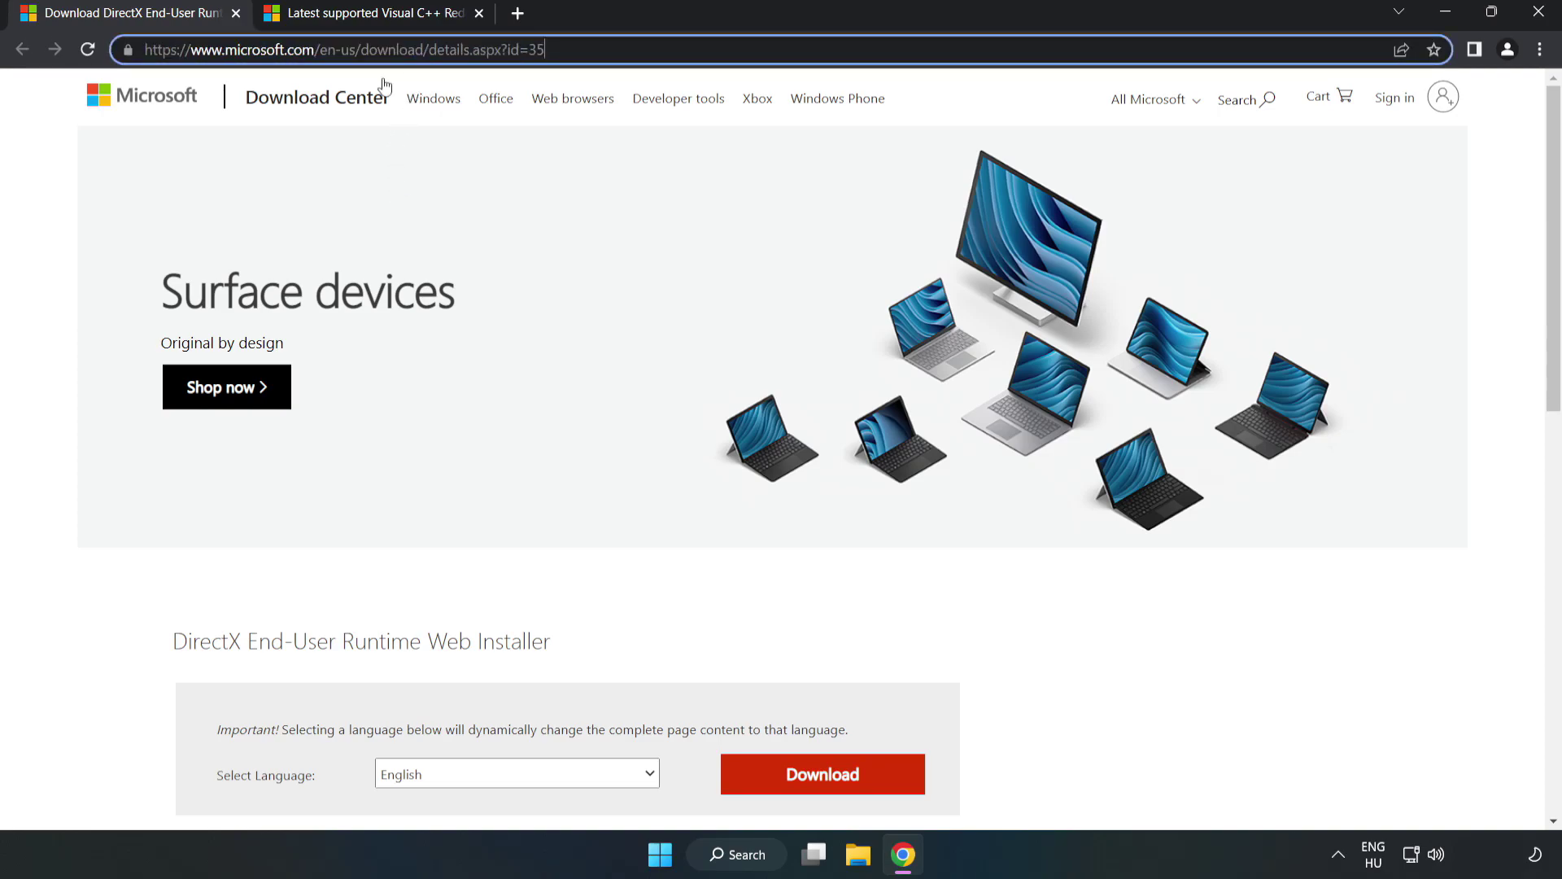
{"action": "left_click", "coordinate": [65, 186]}
{"action": "scroll", "coordinate": [66, 186], "scroll_direction": "down", "scroll_amount": 3}
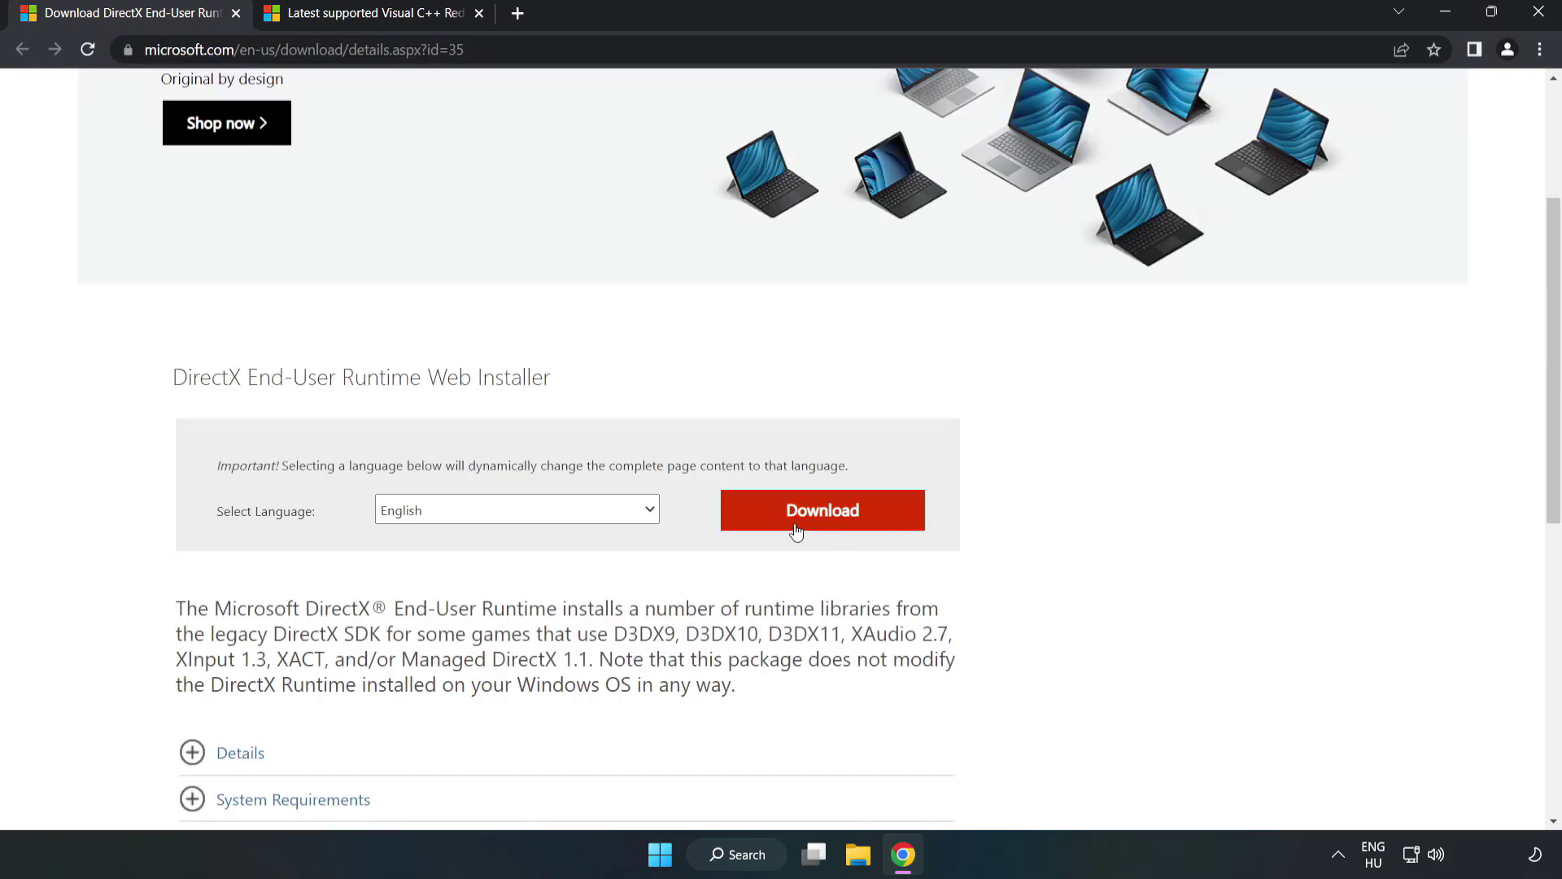
{"action": "left_click", "coordinate": [830, 524]}
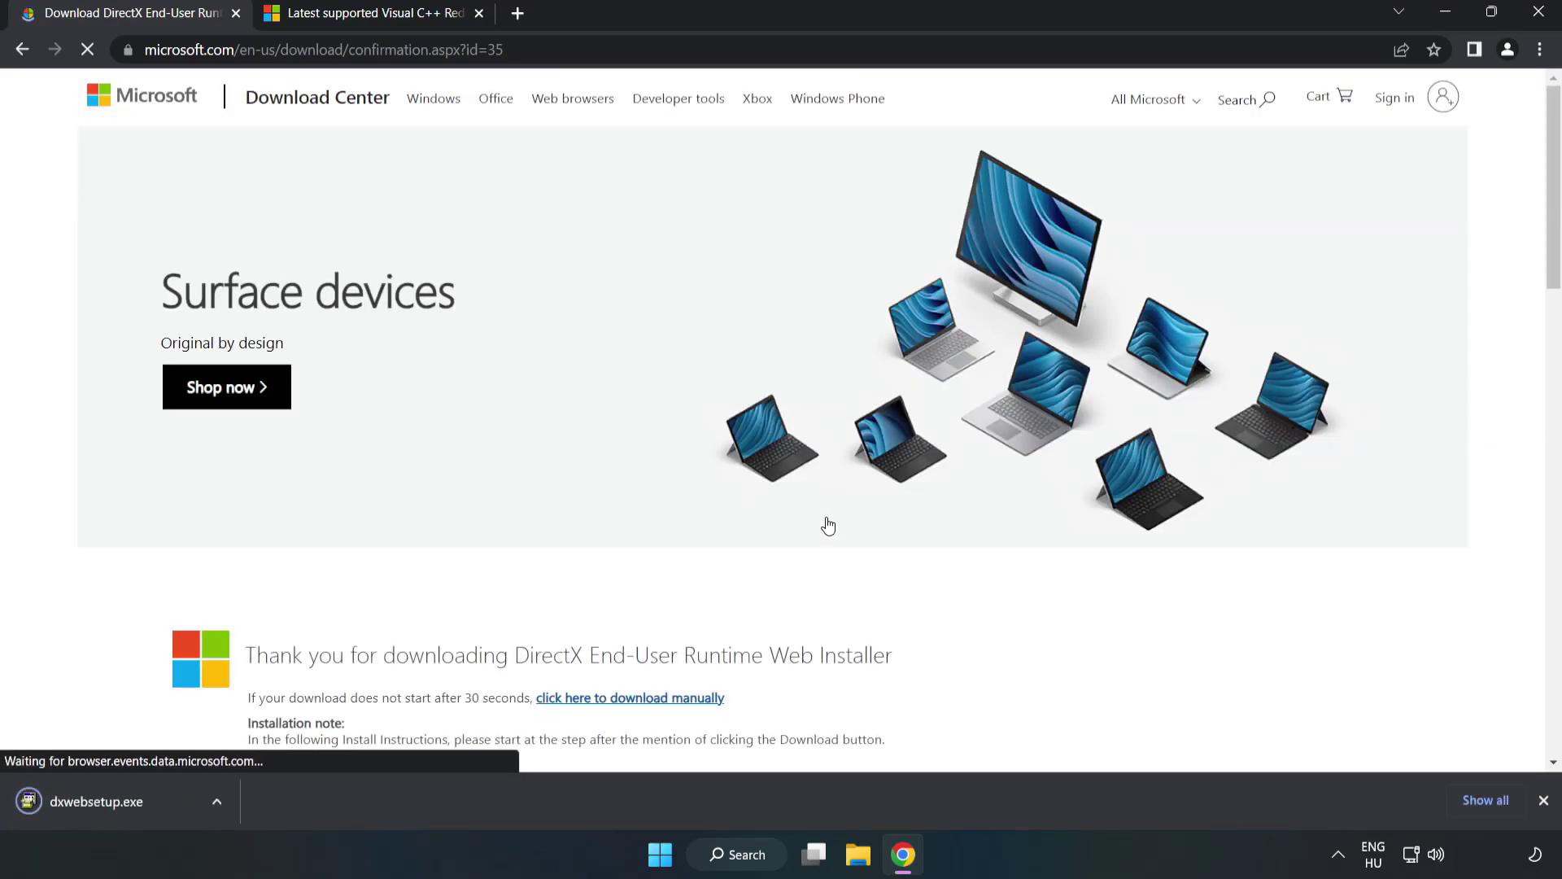
Run dxwebsetup.exe, accept the DirectX licence, skip the Bing Bar offer and finish setup.
{"action": "left_click", "coordinate": [115, 803]}
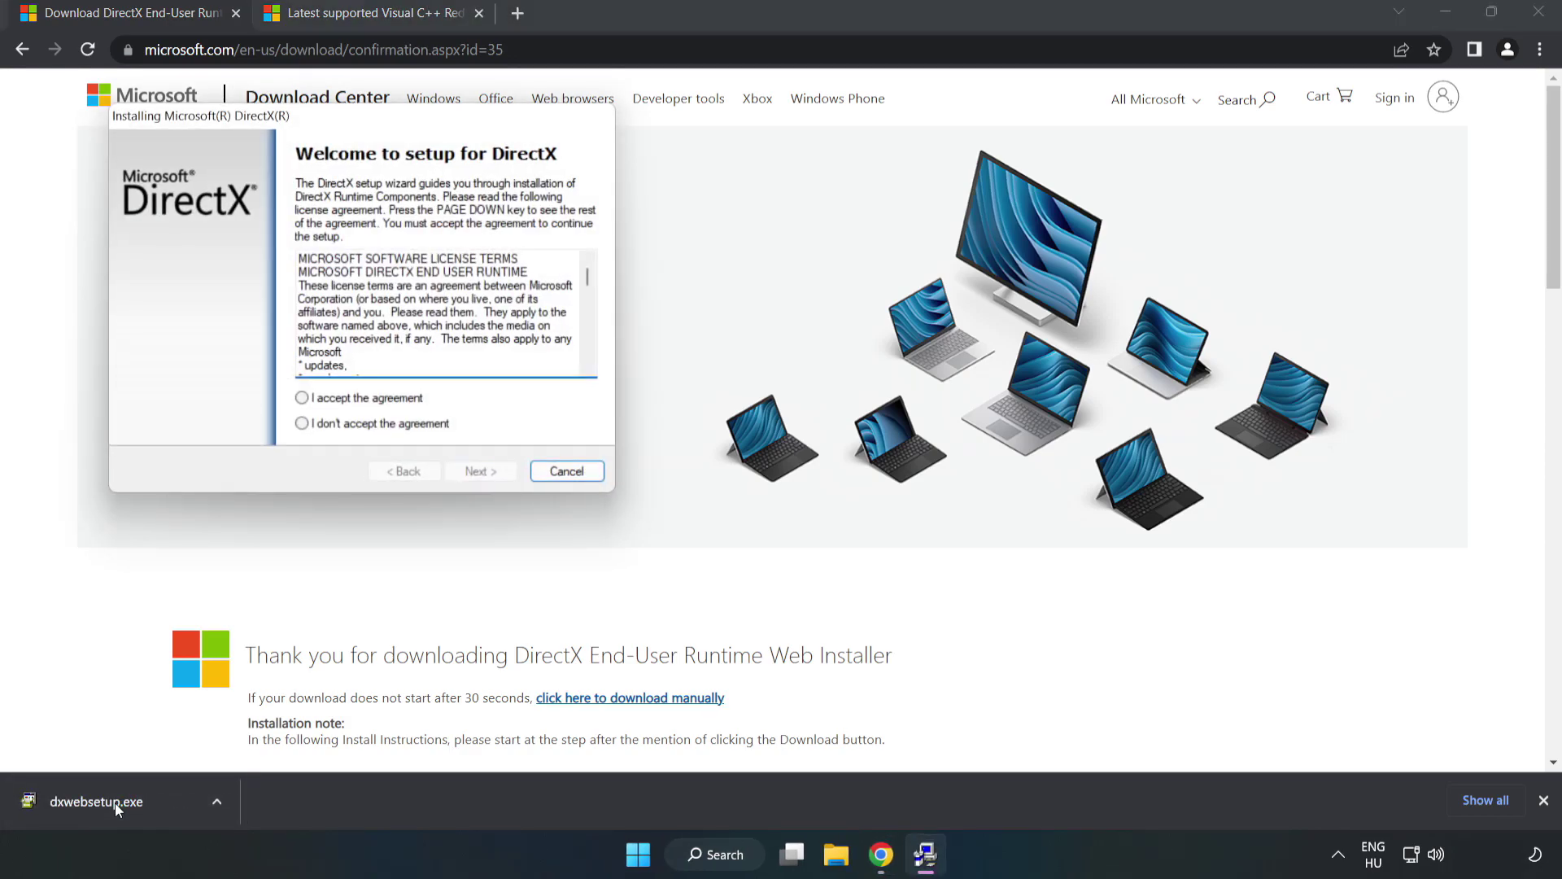
{"action": "left_click_drag", "start_coordinate": [355, 126], "coordinate": [762, 262]}
{"action": "left_click_drag", "start_coordinate": [993, 417], "coordinate": [981, 499]}
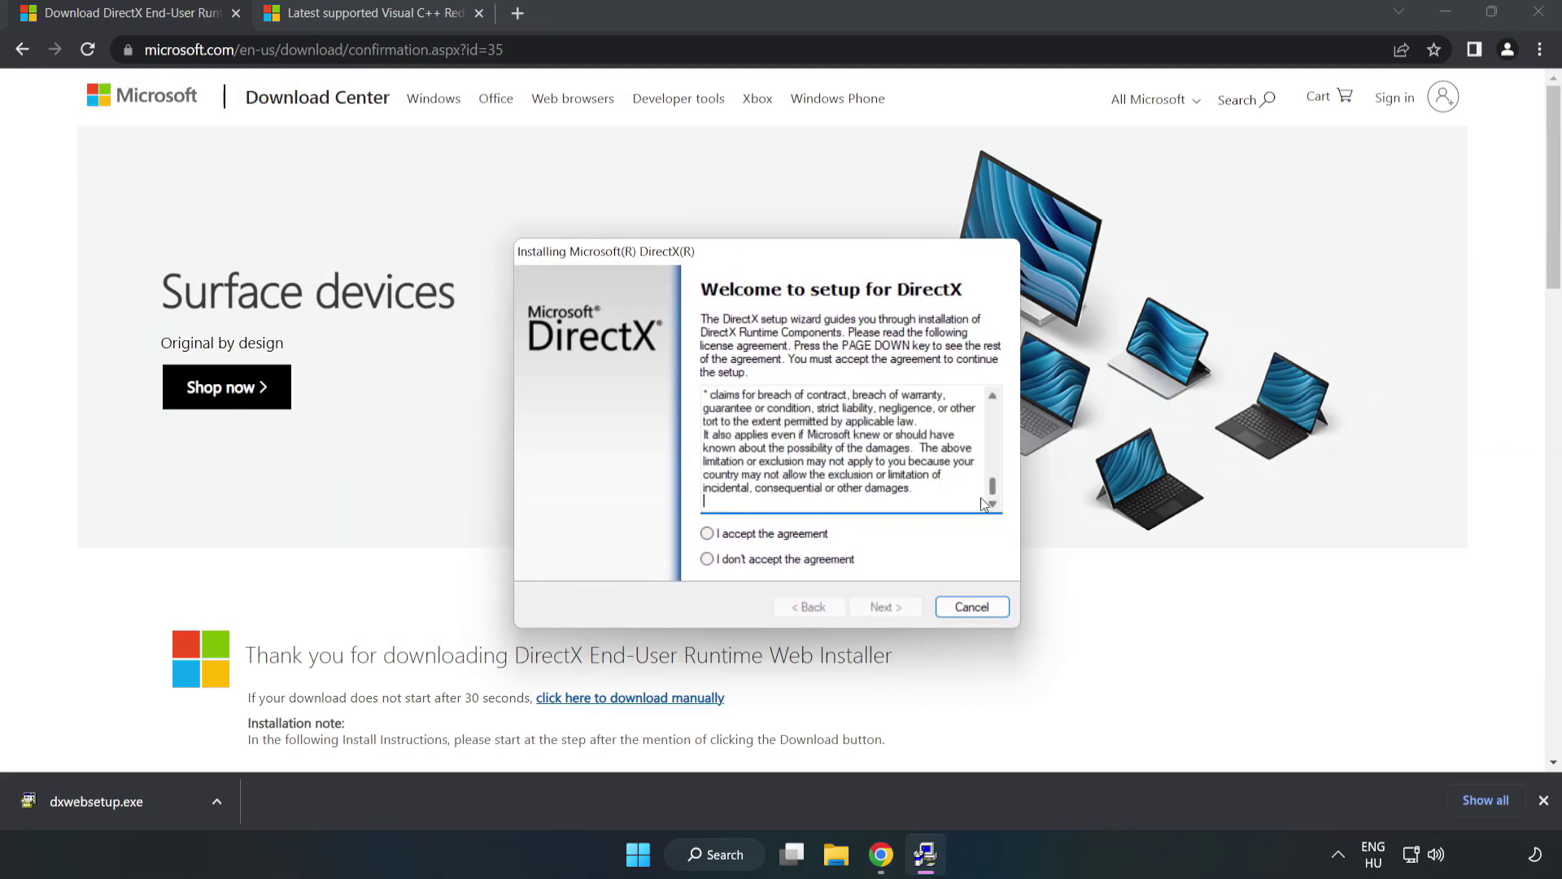
{"action": "left_click", "coordinate": [722, 536]}
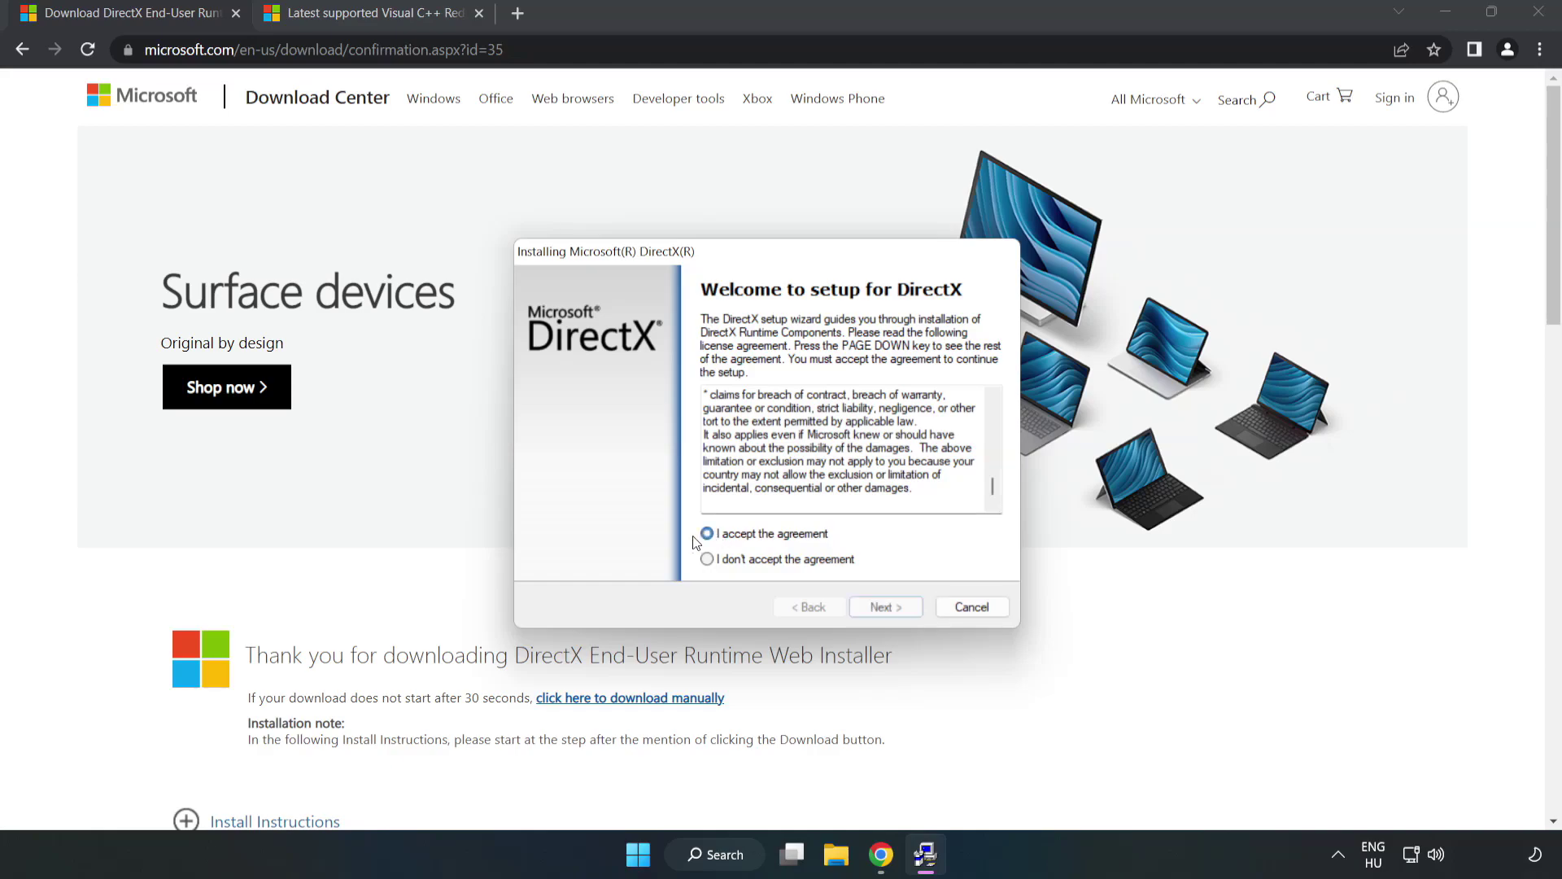
{"action": "left_click", "coordinate": [892, 612]}
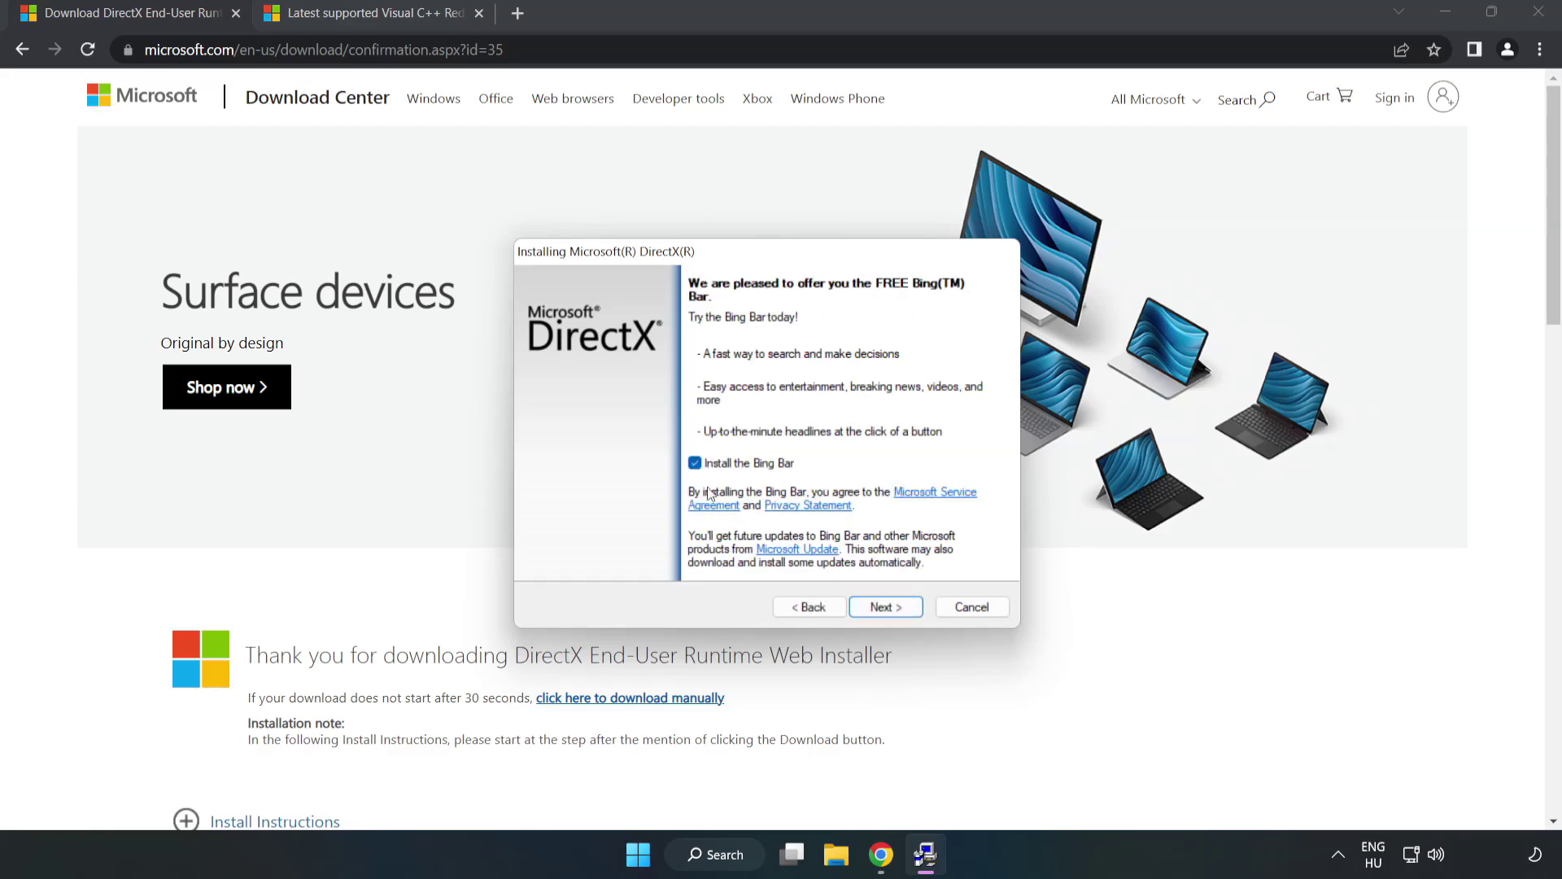
{"action": "left_click", "coordinate": [895, 609]}
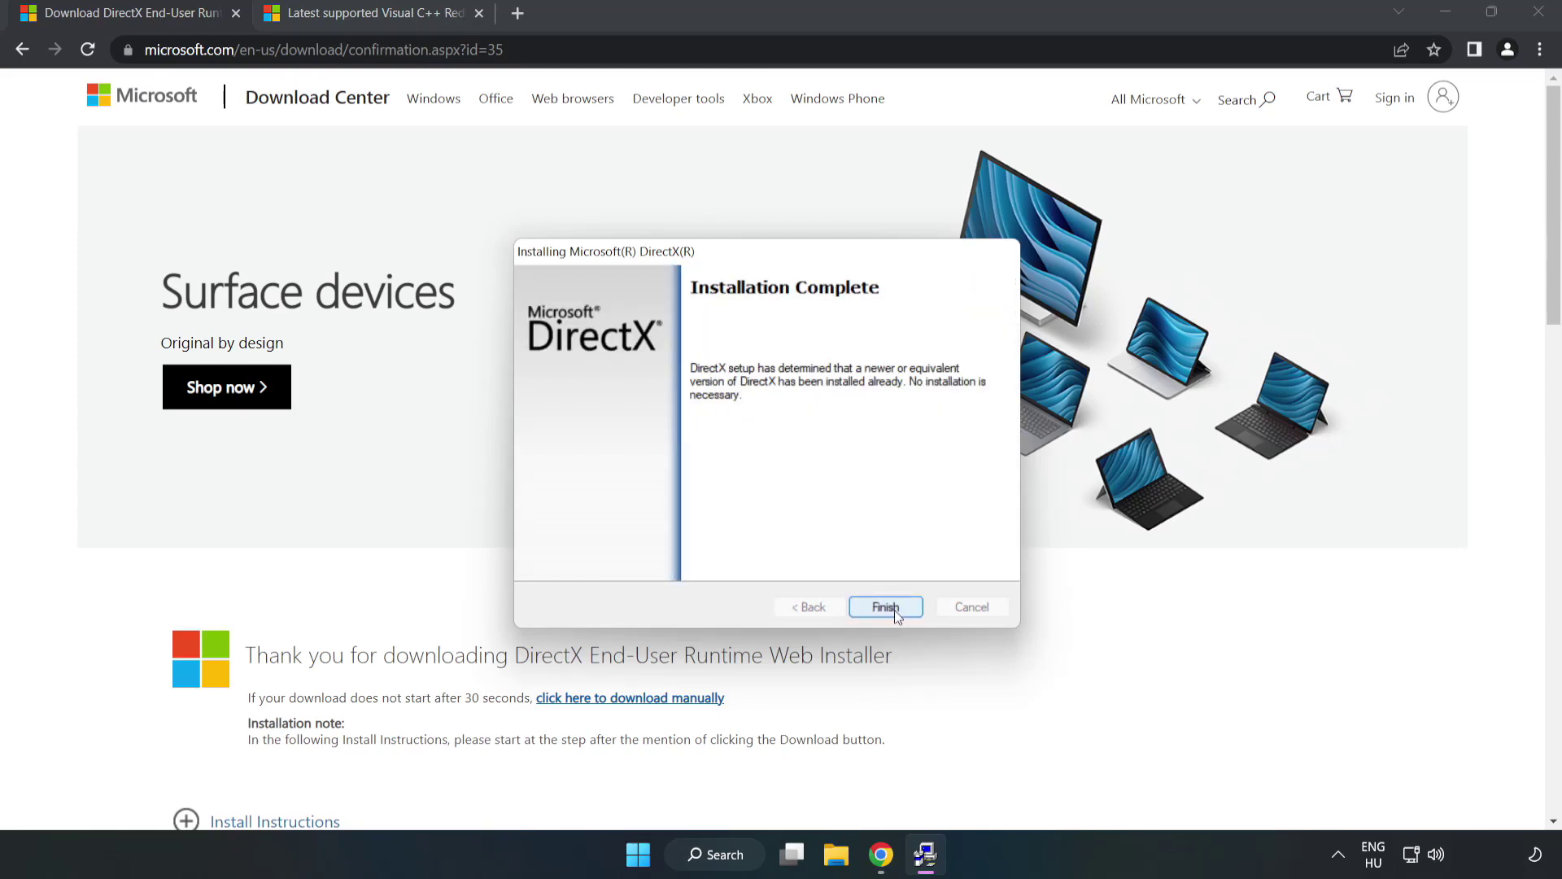
{"action": "left_click", "coordinate": [886, 607]}
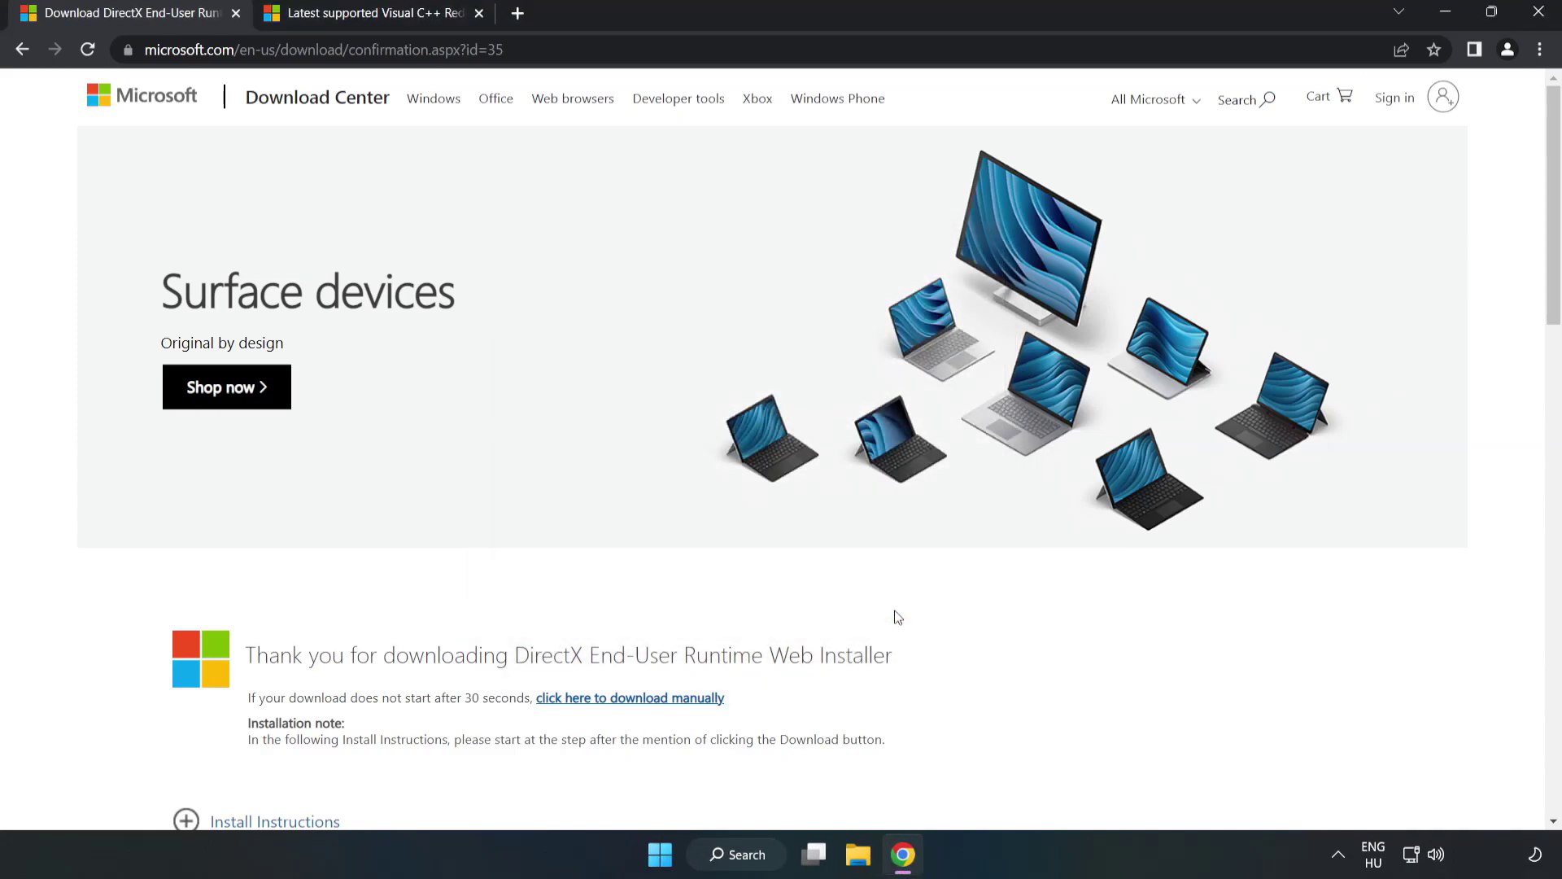
Go to the Visual C++ Redistributable page's Visual Studio 2015, 2017, 2019, and 2022 section.
{"action": "left_click", "coordinate": [232, 13]}
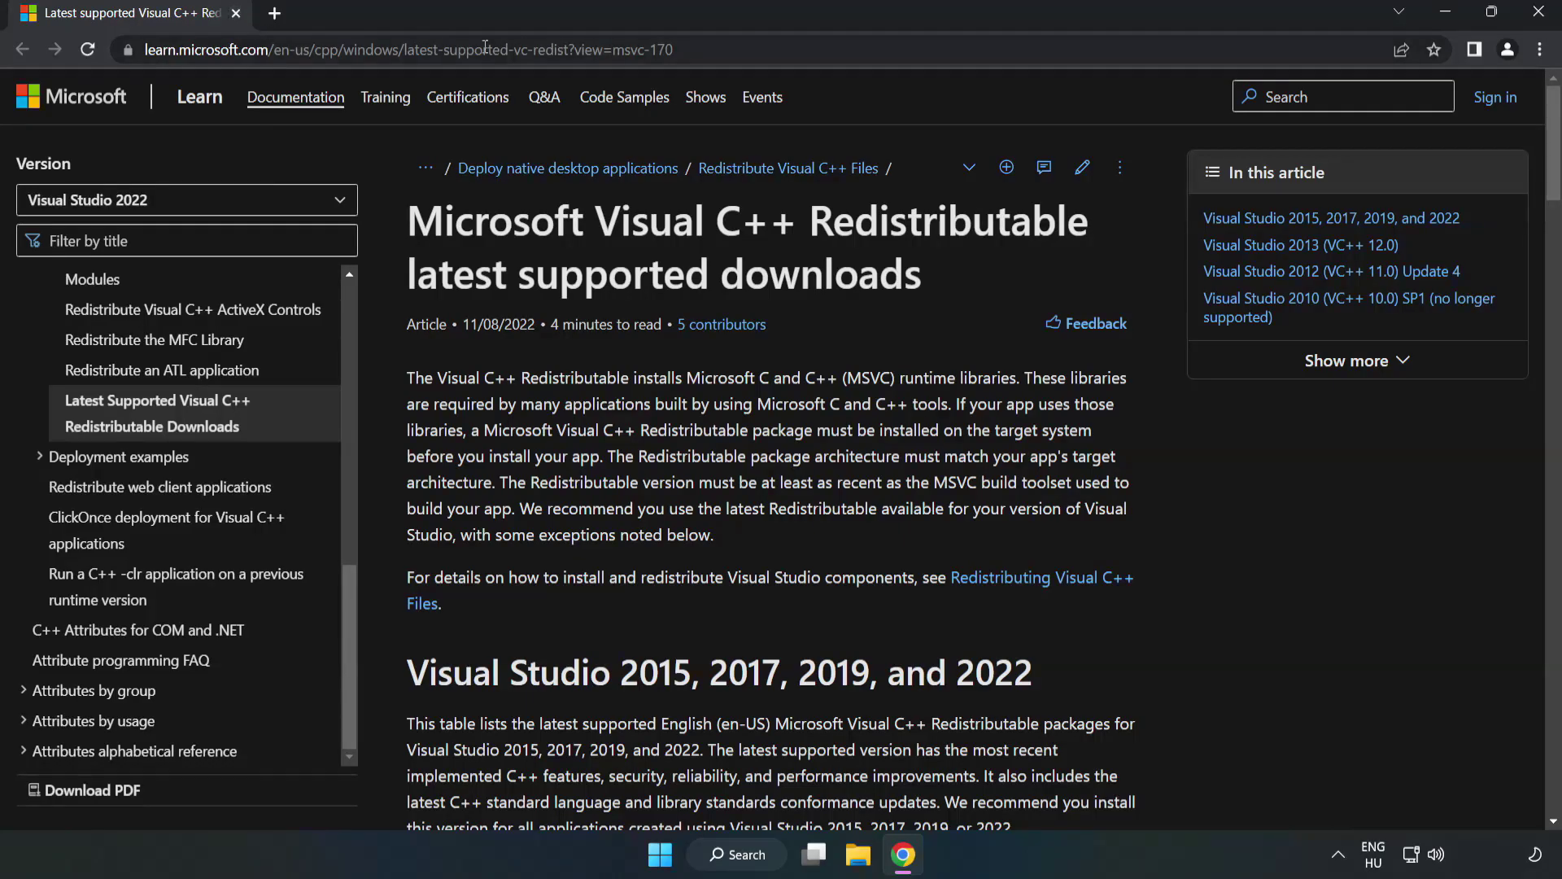
{"action": "left_click", "coordinate": [757, 47]}
{"action": "left_click_drag", "start_coordinate": [758, 47], "coordinate": [564, 50]}
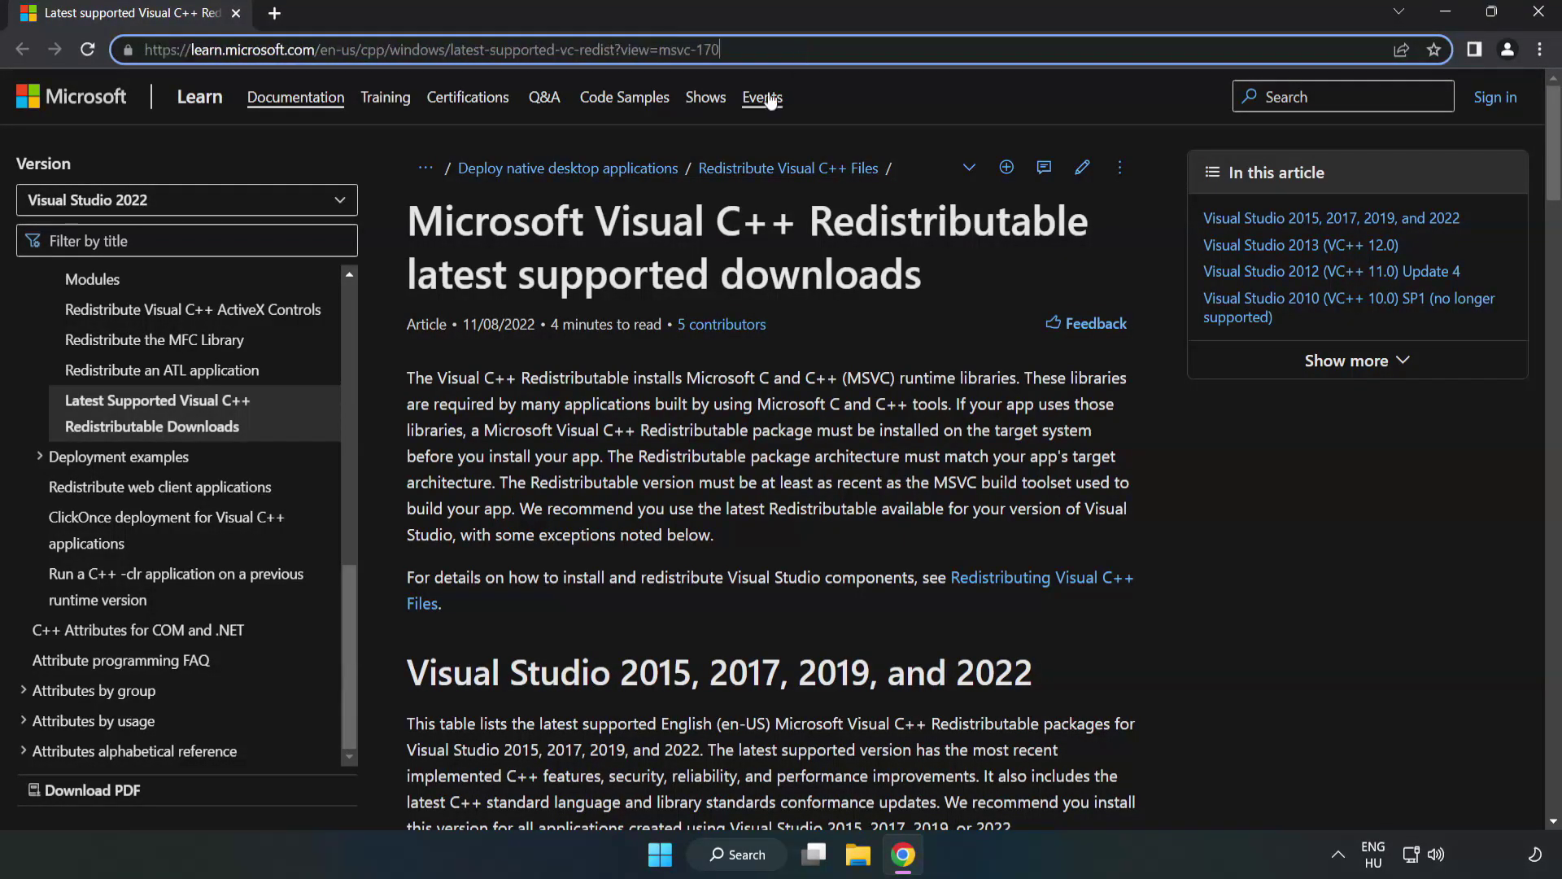
{"action": "left_click", "coordinate": [623, 292]}
{"action": "scroll", "coordinate": [623, 291], "scroll_direction": "down", "scroll_amount": 5}
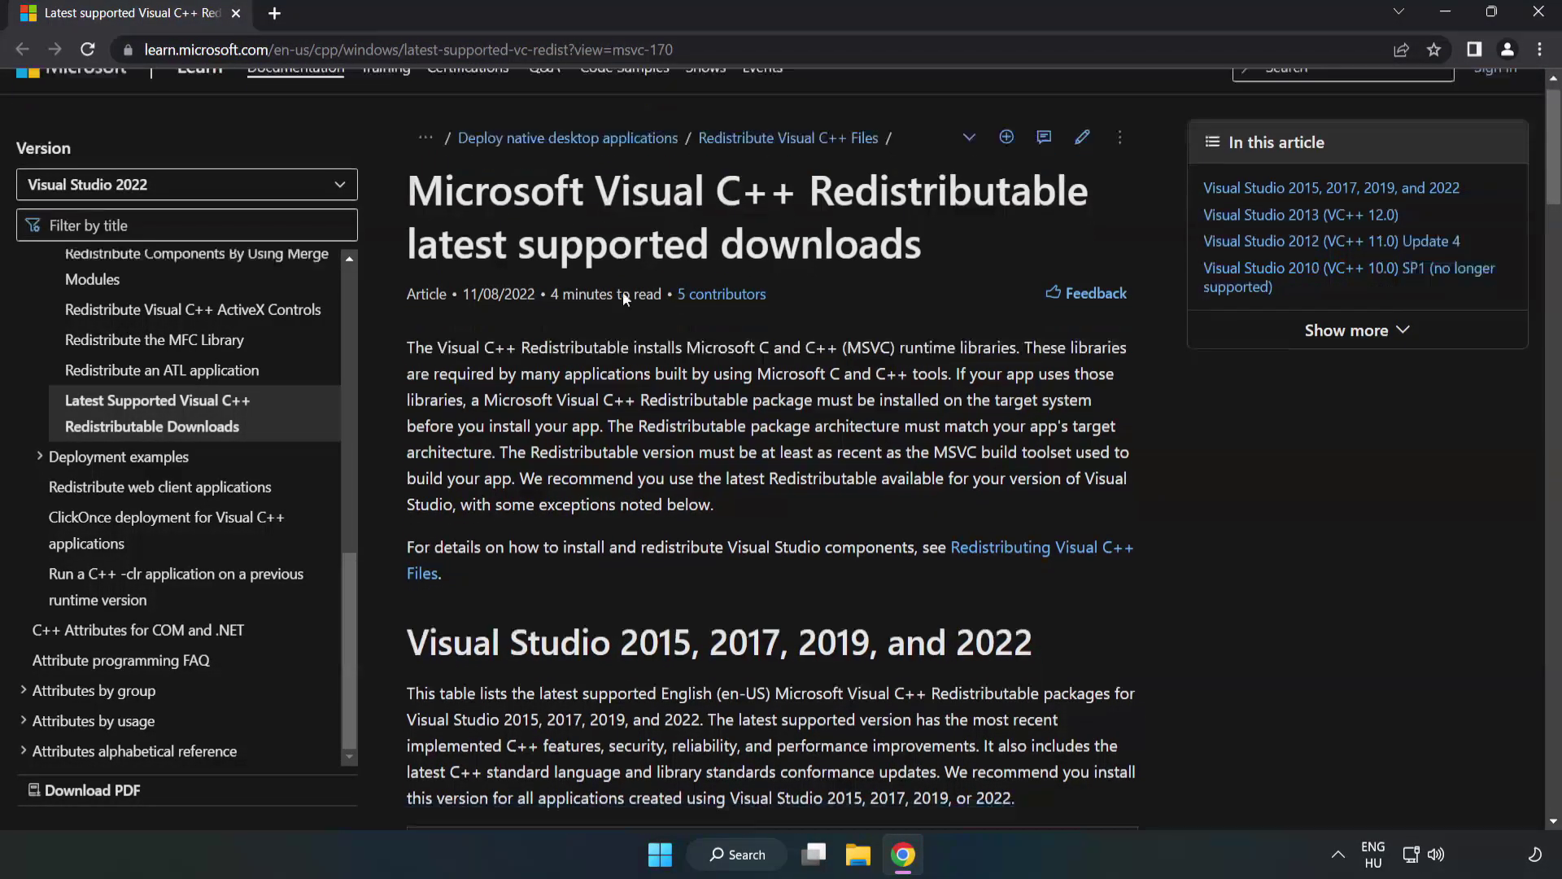
{"action": "scroll", "coordinate": [629, 306], "scroll_direction": "down", "scroll_amount": 1}
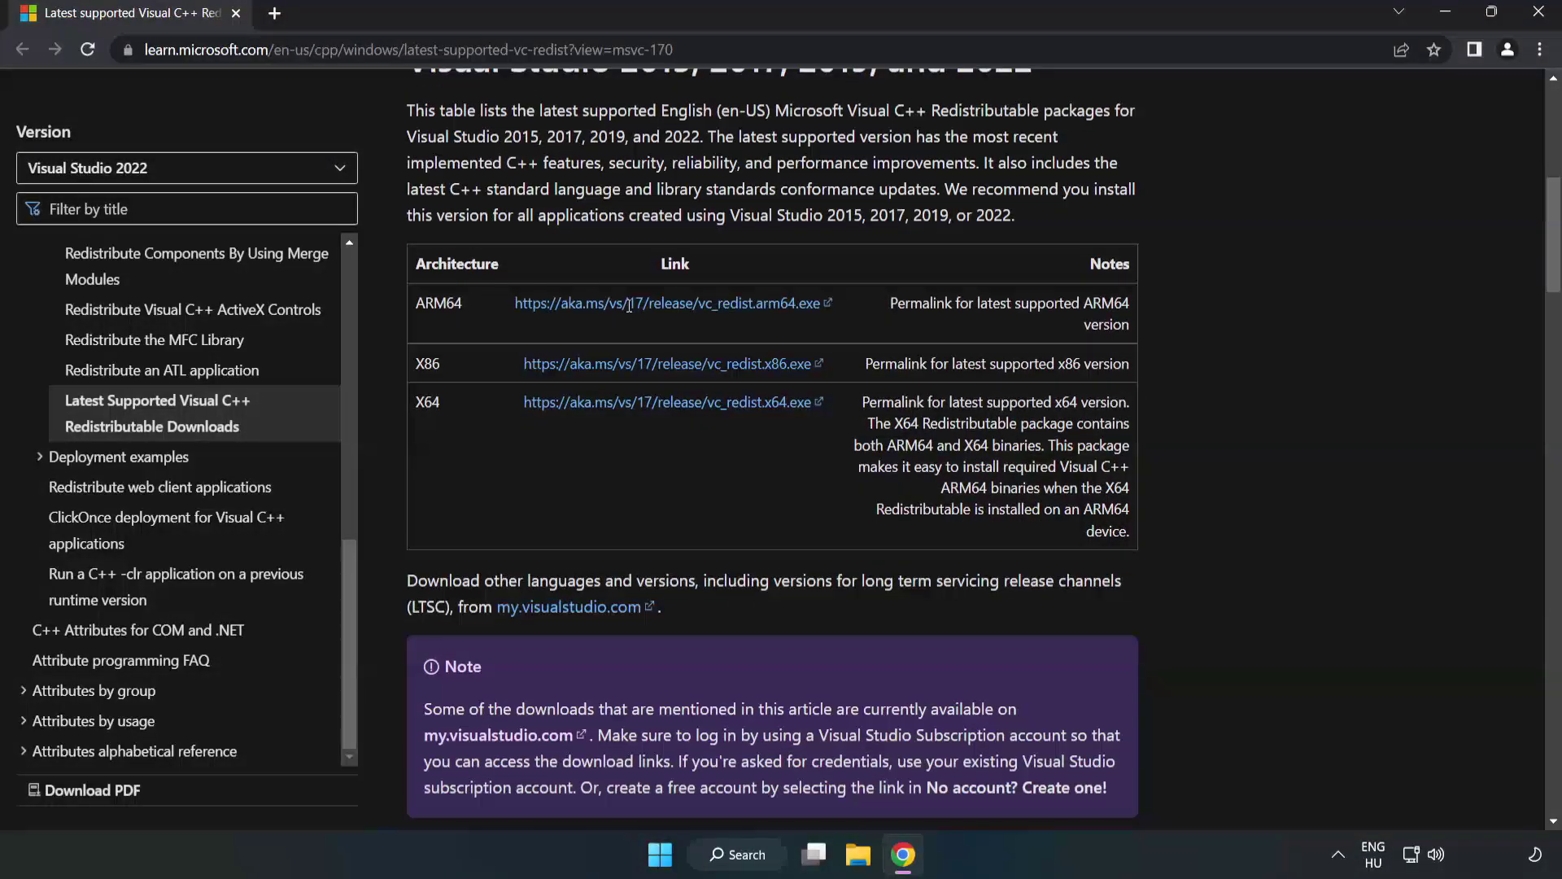
{"action": "scroll", "coordinate": [629, 306], "scroll_direction": "up", "scroll_amount": 1}
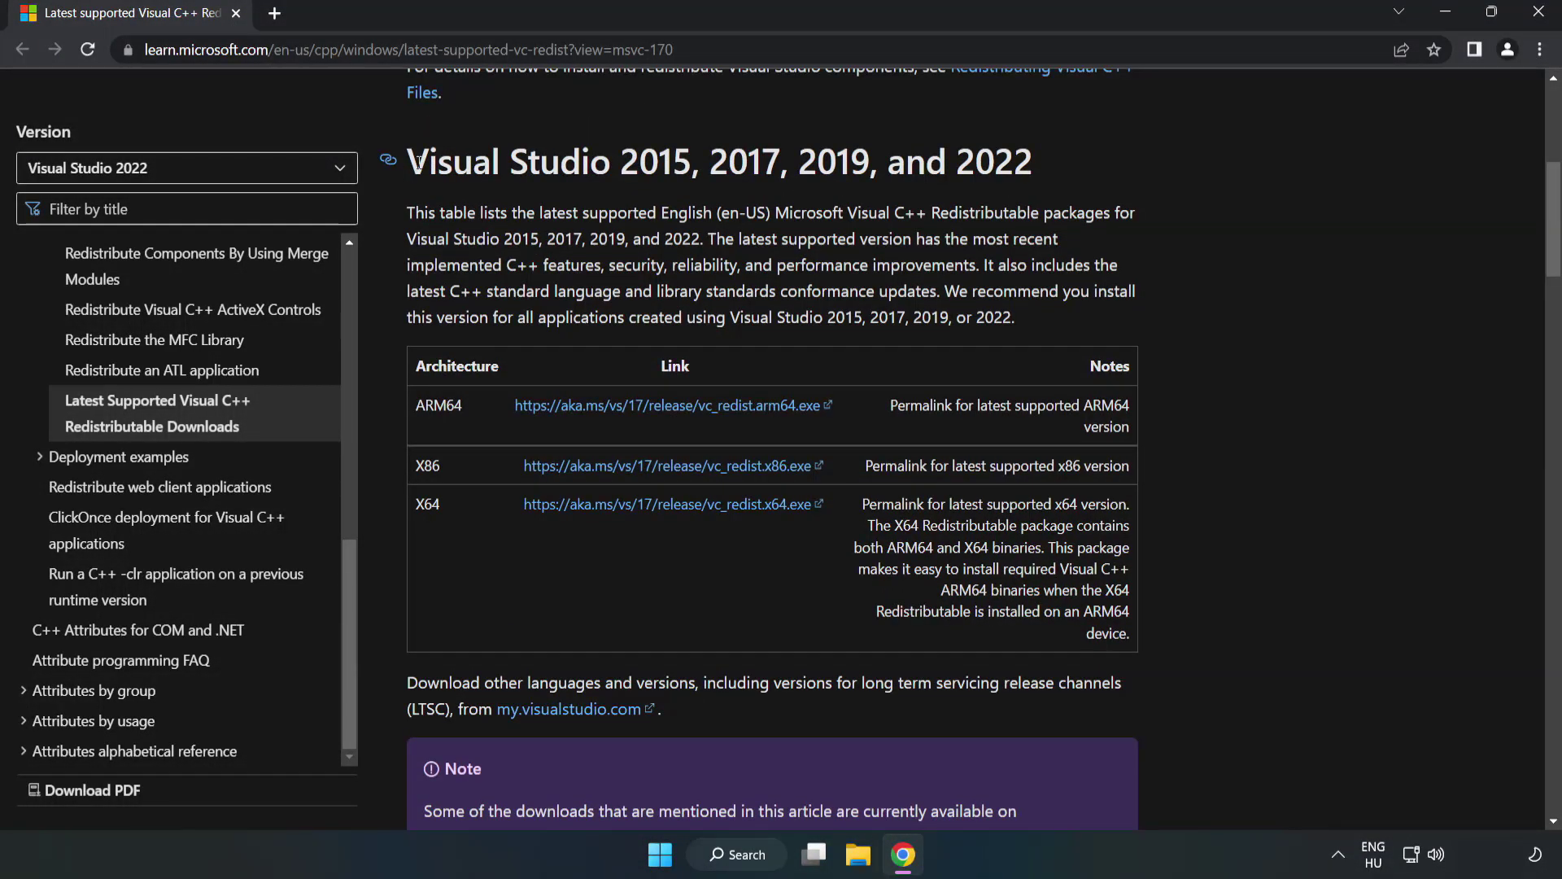
{"action": "left_click_drag", "start_coordinate": [404, 169], "coordinate": [1033, 167]}
{"action": "left_click", "coordinate": [967, 204]}
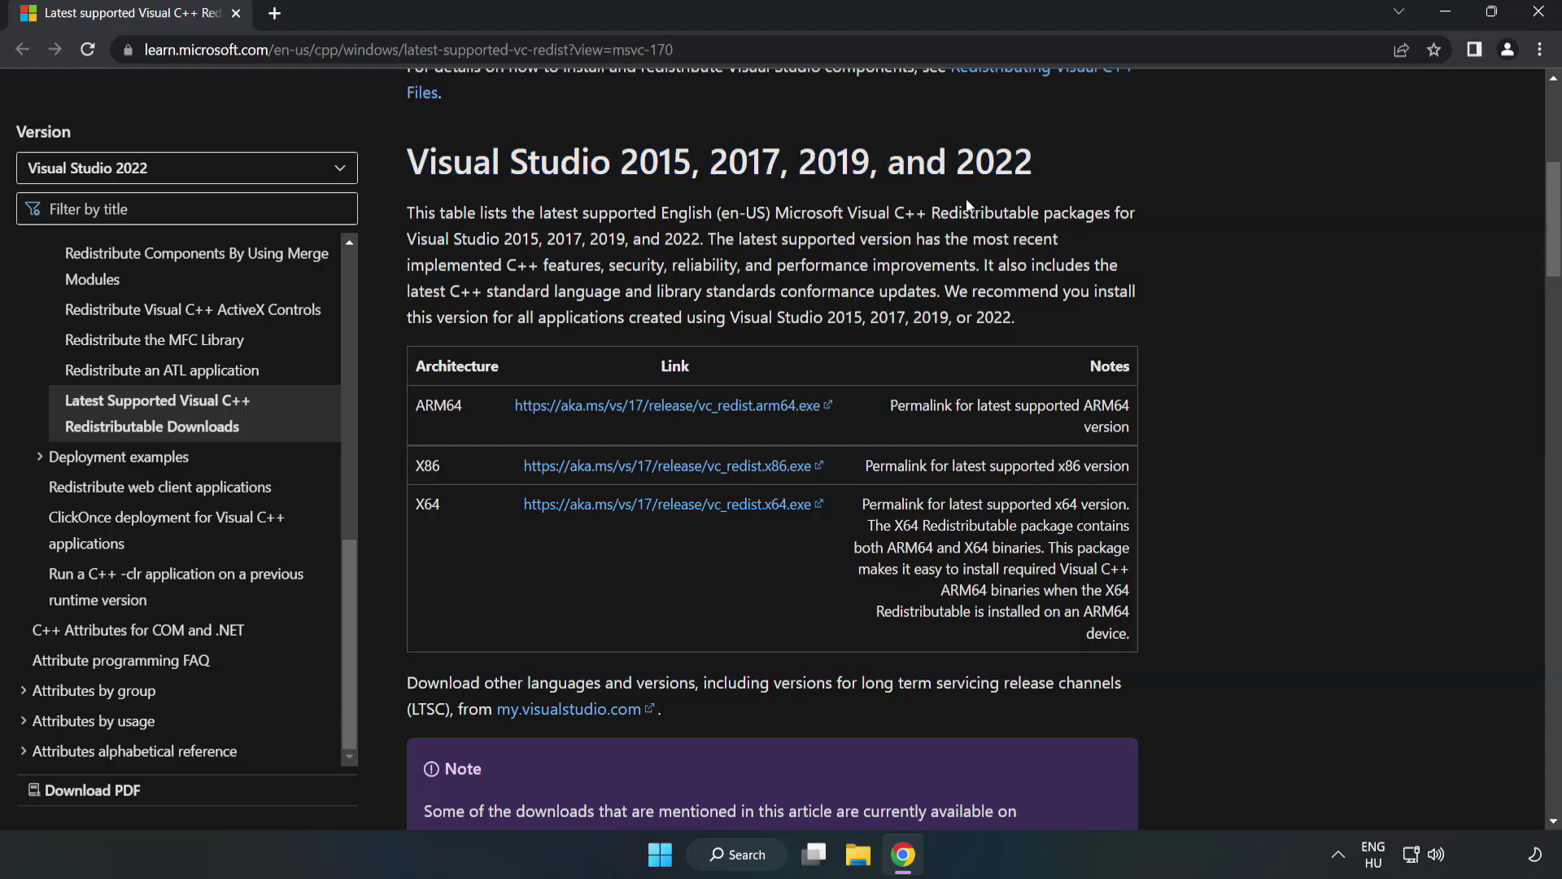
Download the ARM64, x86 and x64 vc_redist packages.
{"action": "left_click", "coordinate": [640, 405]}
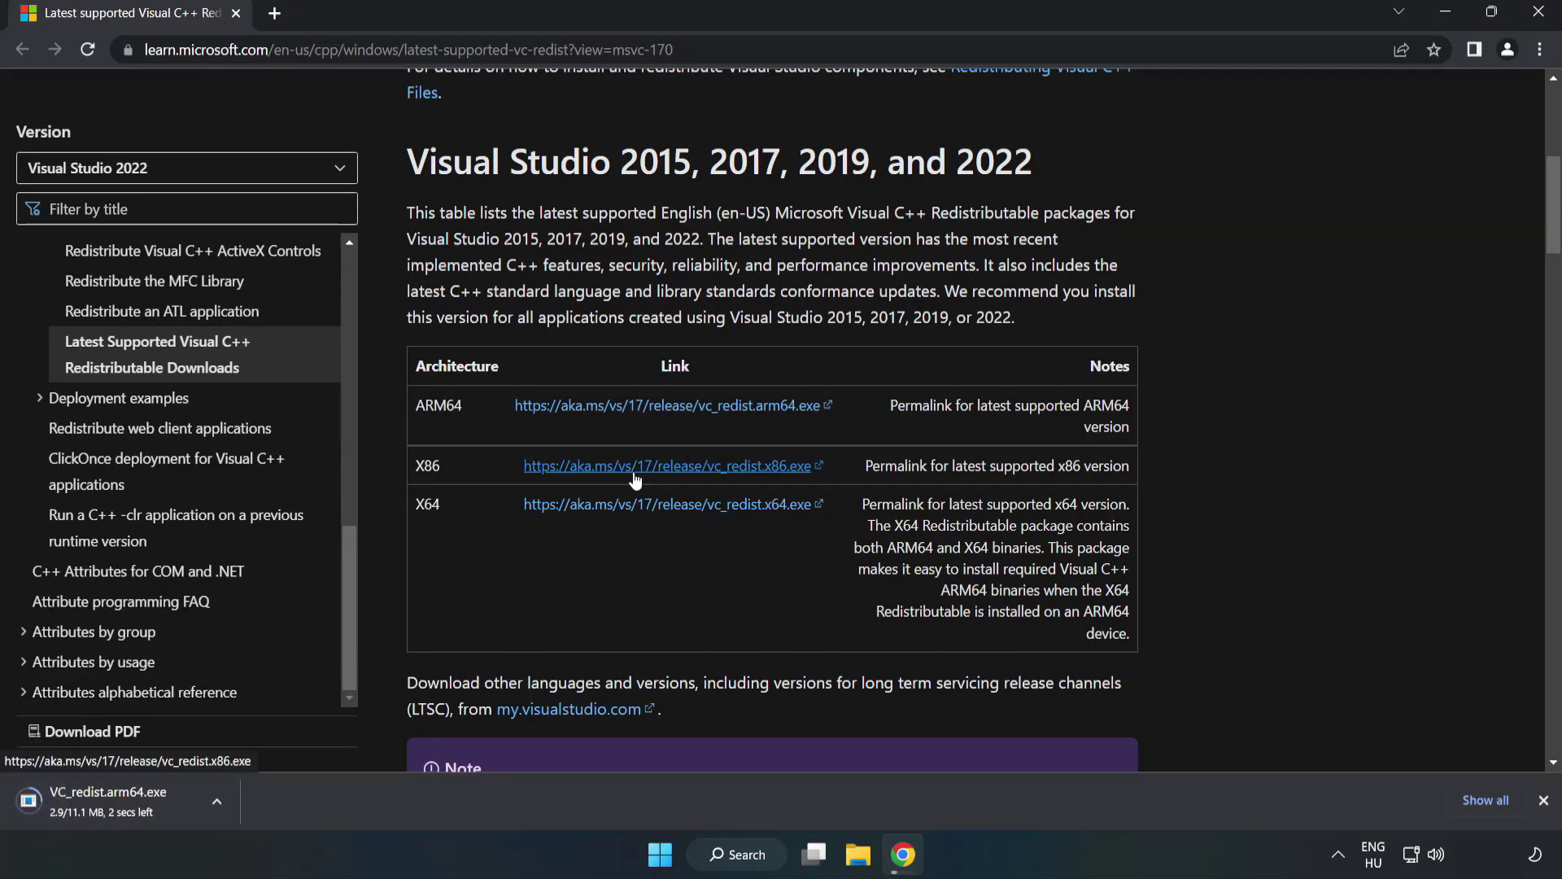
{"action": "left_click", "coordinate": [636, 474]}
{"action": "left_click", "coordinate": [655, 505]}
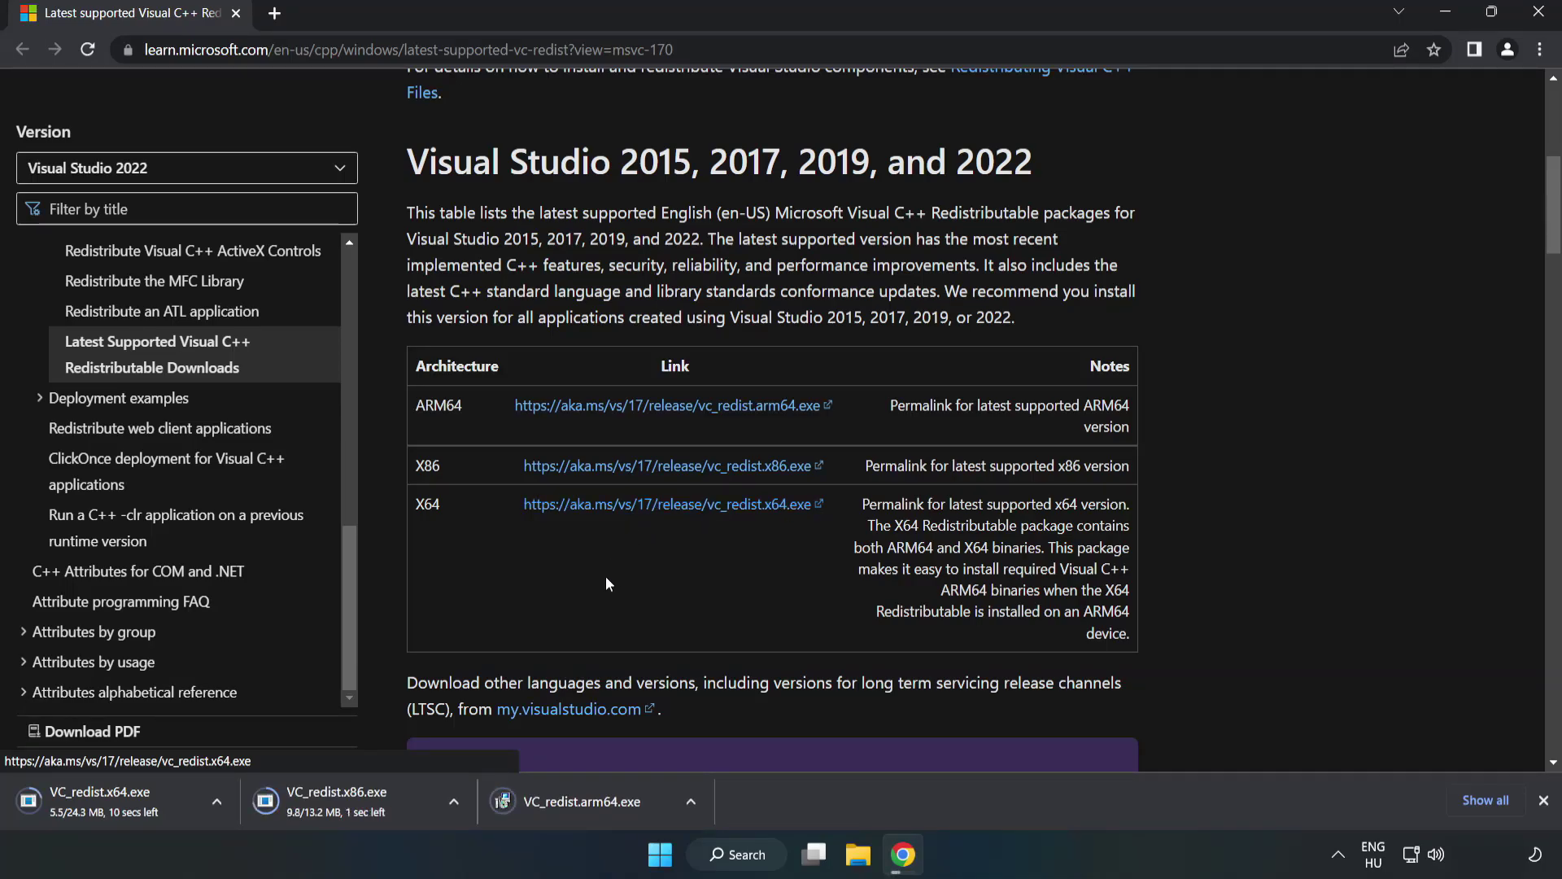
Try the ARM64 package, dismiss its unsupported-processor failure, and launch VC_redist.x86.exe.
{"action": "left_click", "coordinate": [595, 802]}
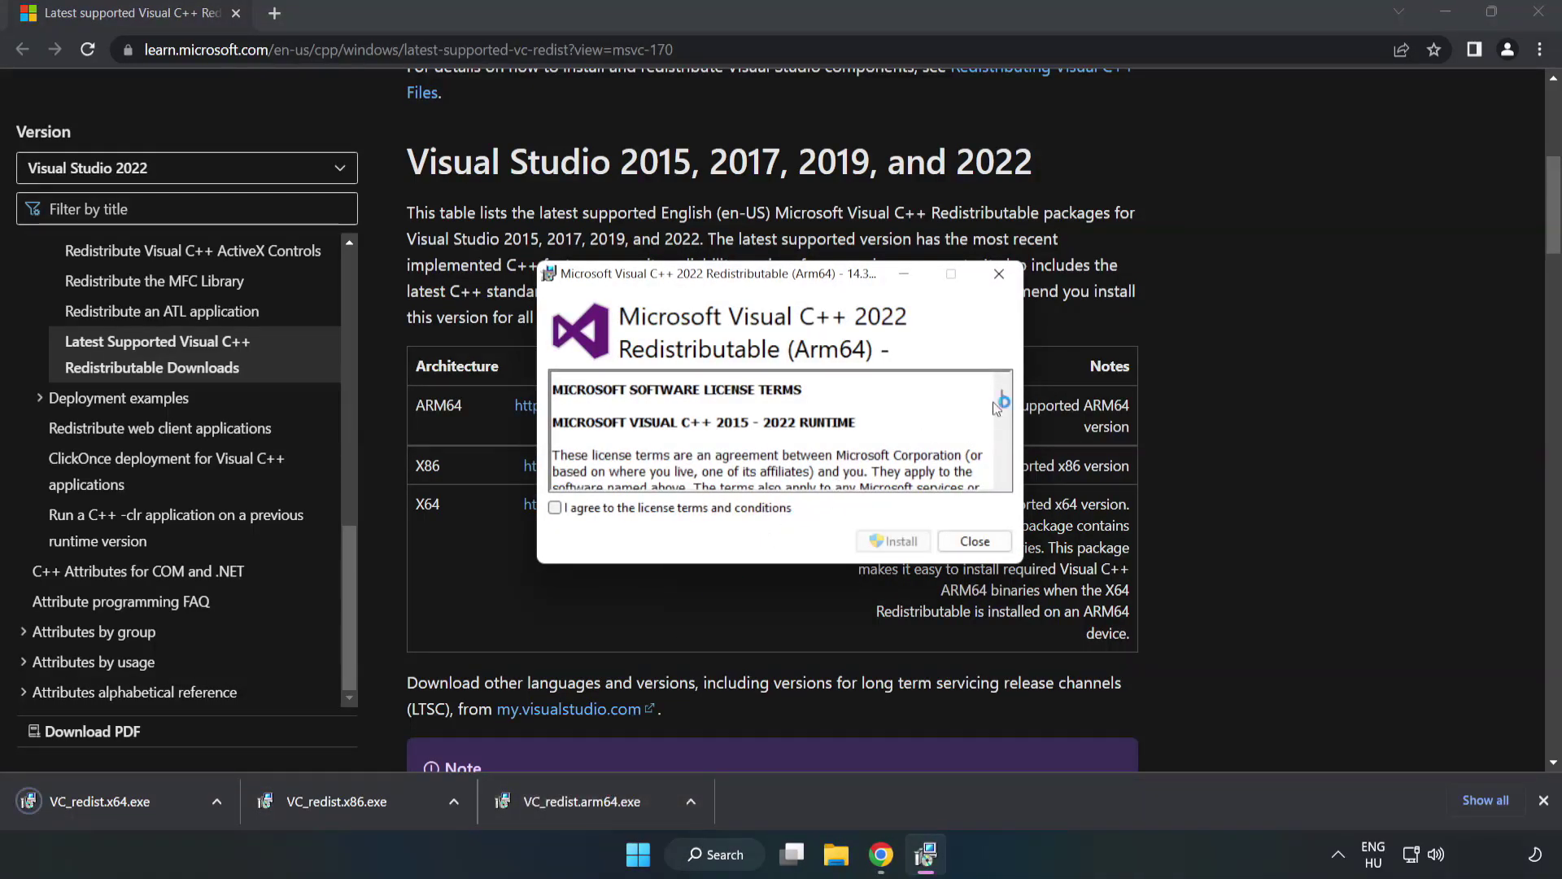
{"action": "left_click_drag", "start_coordinate": [1003, 397], "coordinate": [1005, 480]}
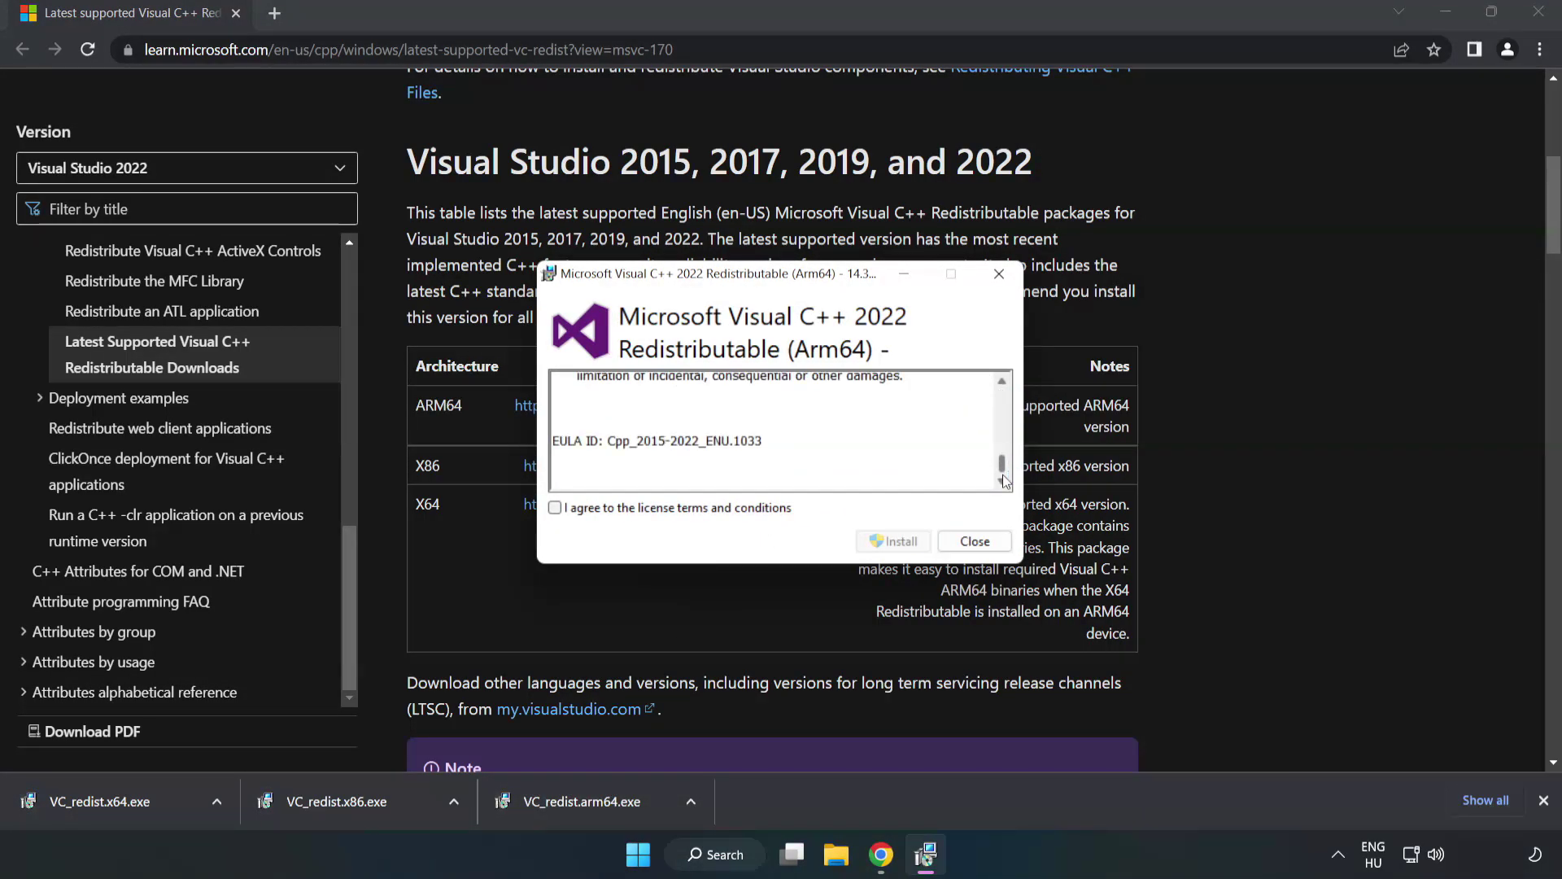
{"action": "left_click", "coordinate": [555, 509]}
{"action": "left_click", "coordinate": [895, 541]}
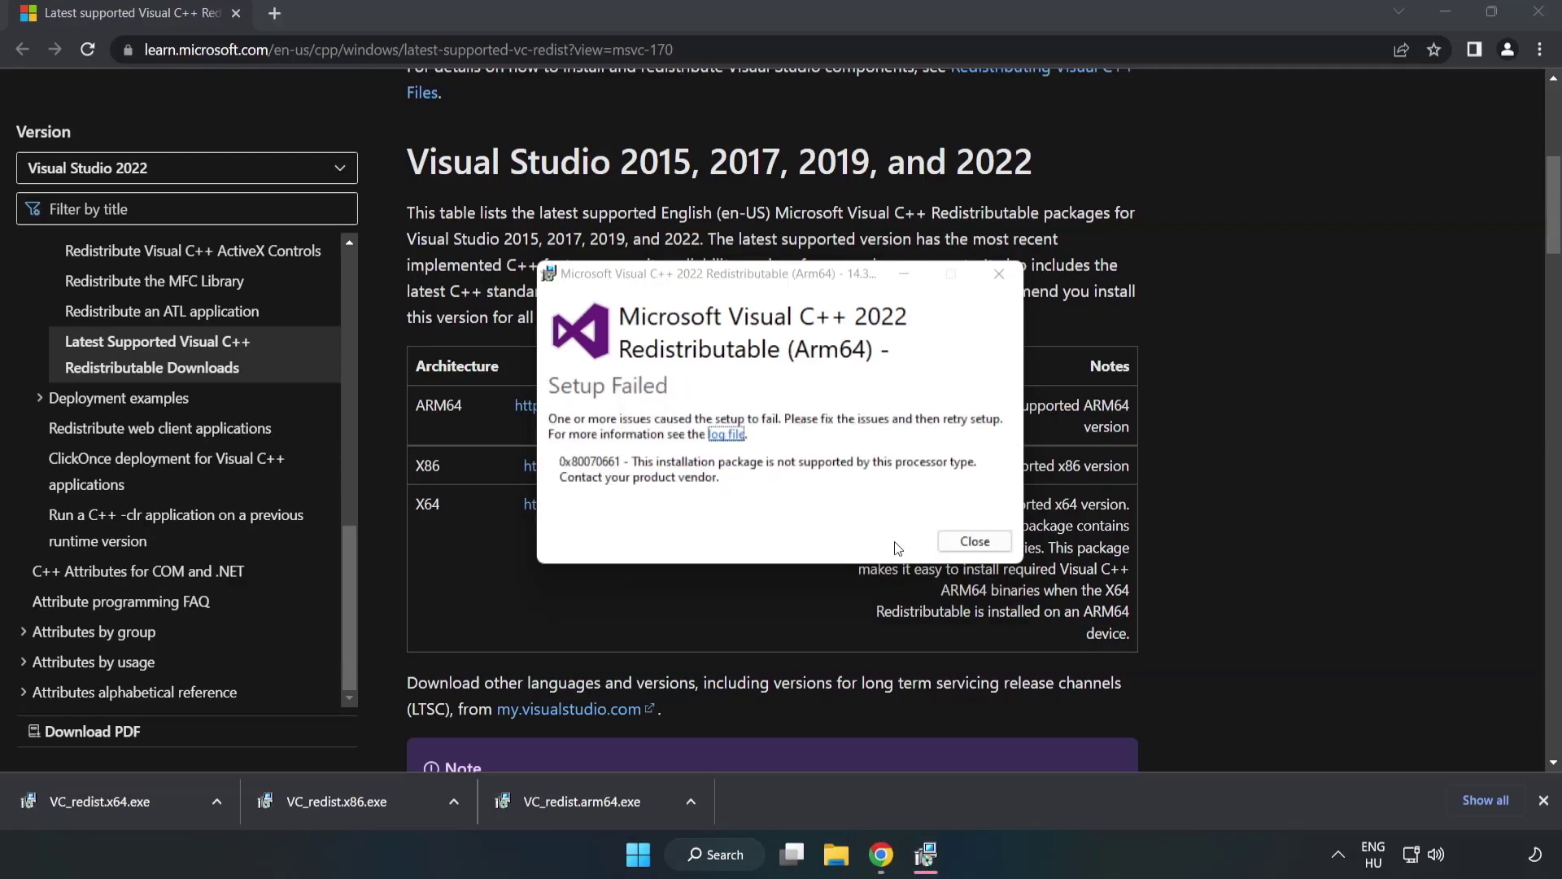
{"action": "left_click", "coordinate": [974, 541]}
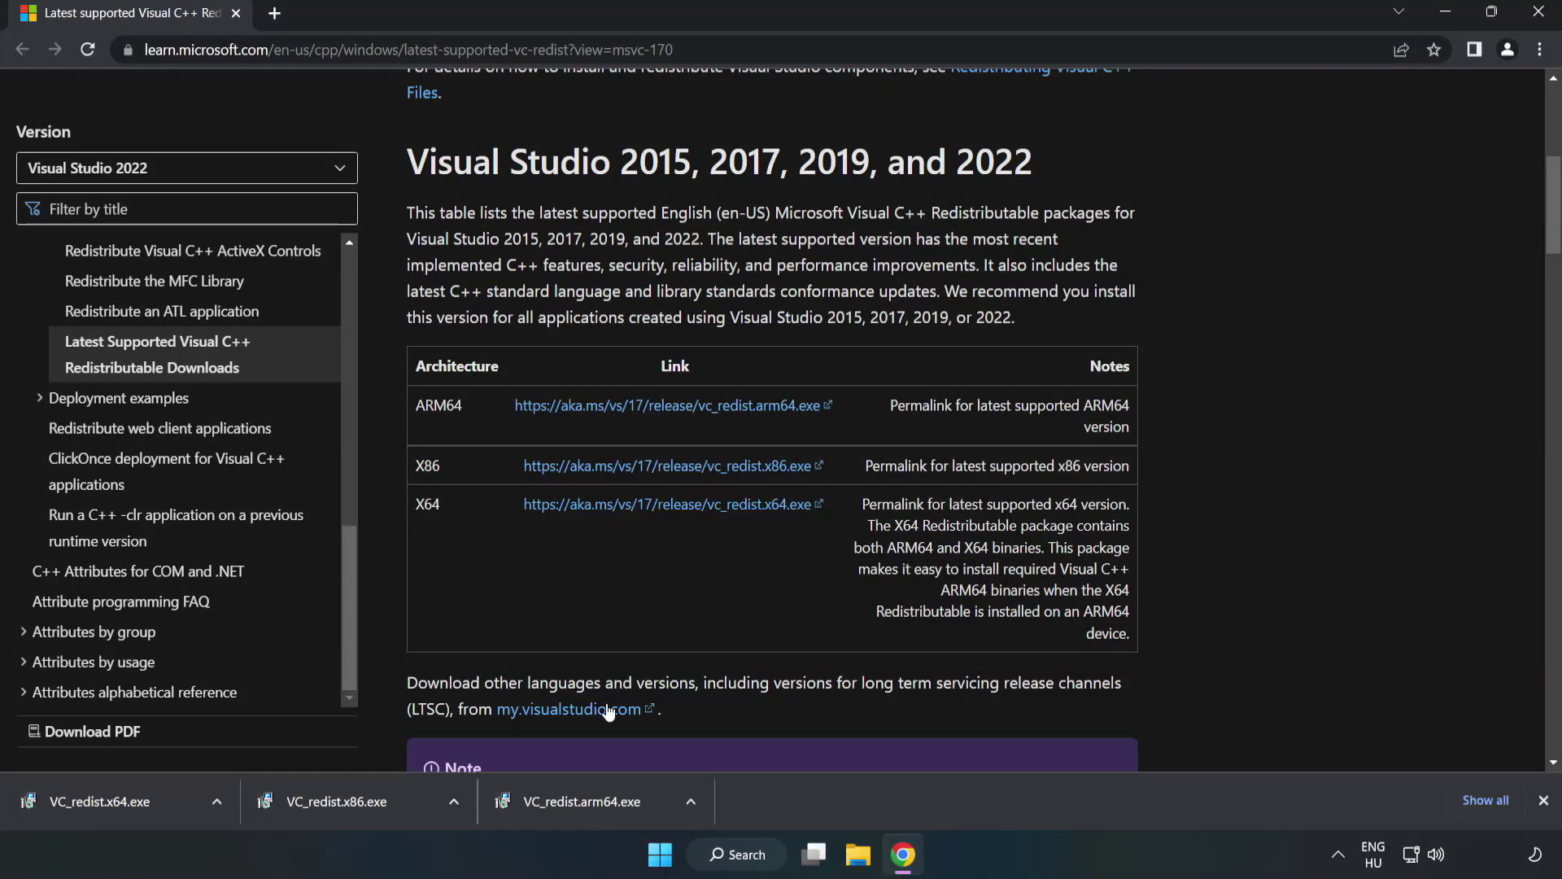
{"action": "left_click", "coordinate": [345, 797]}
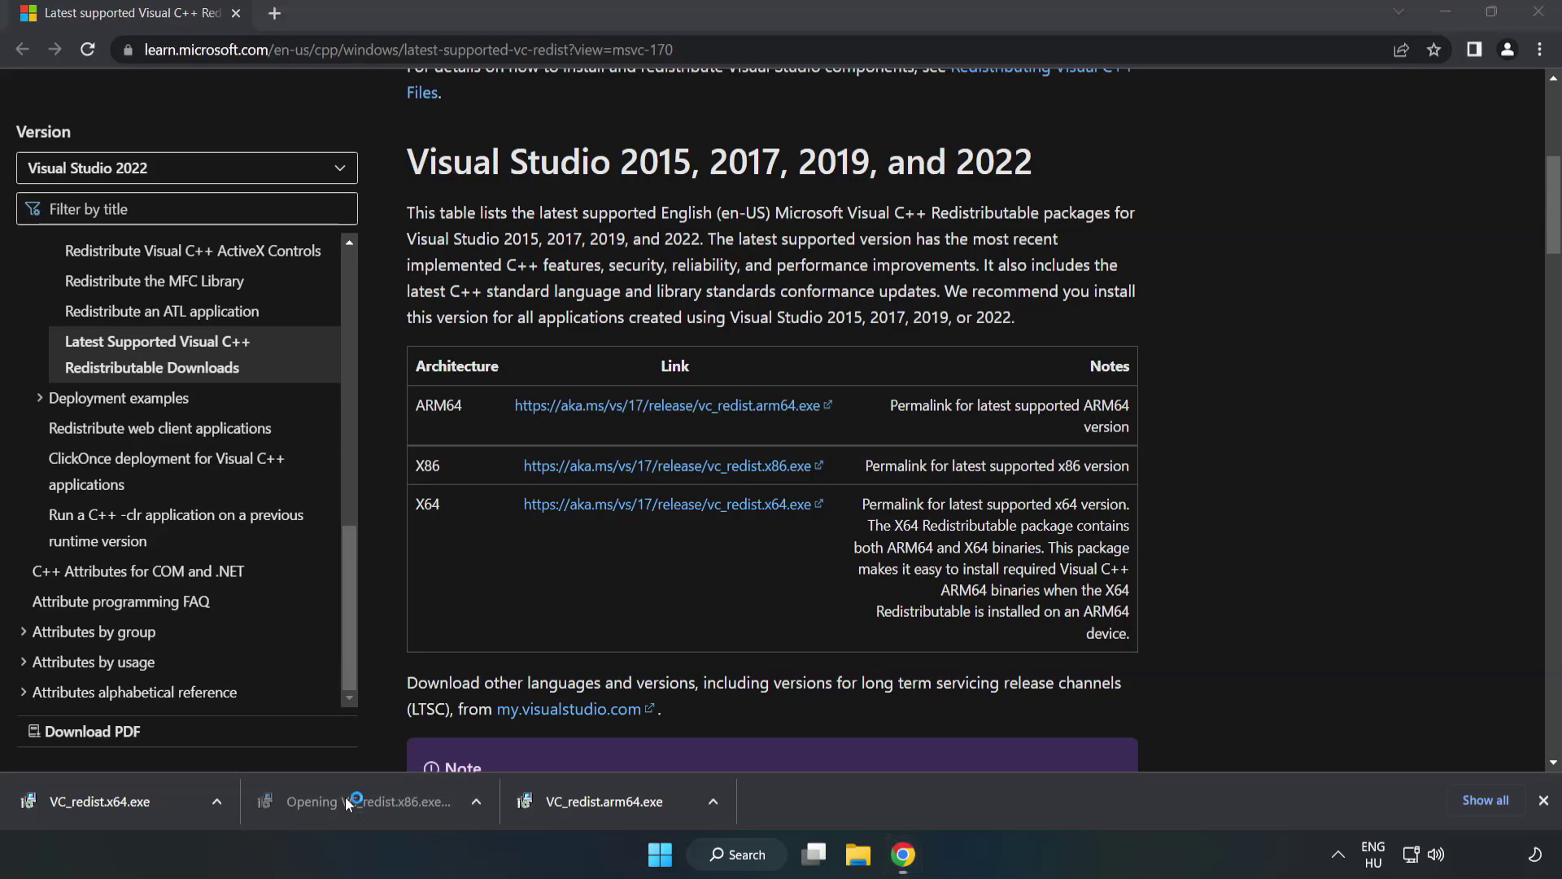
Accept the licence and install the x86 Visual C++ 2015-2022 Redistributable 14.34.31931.
{"action": "left_click_drag", "start_coordinate": [997, 399], "coordinate": [1001, 486]}
{"action": "left_click", "coordinate": [555, 508]}
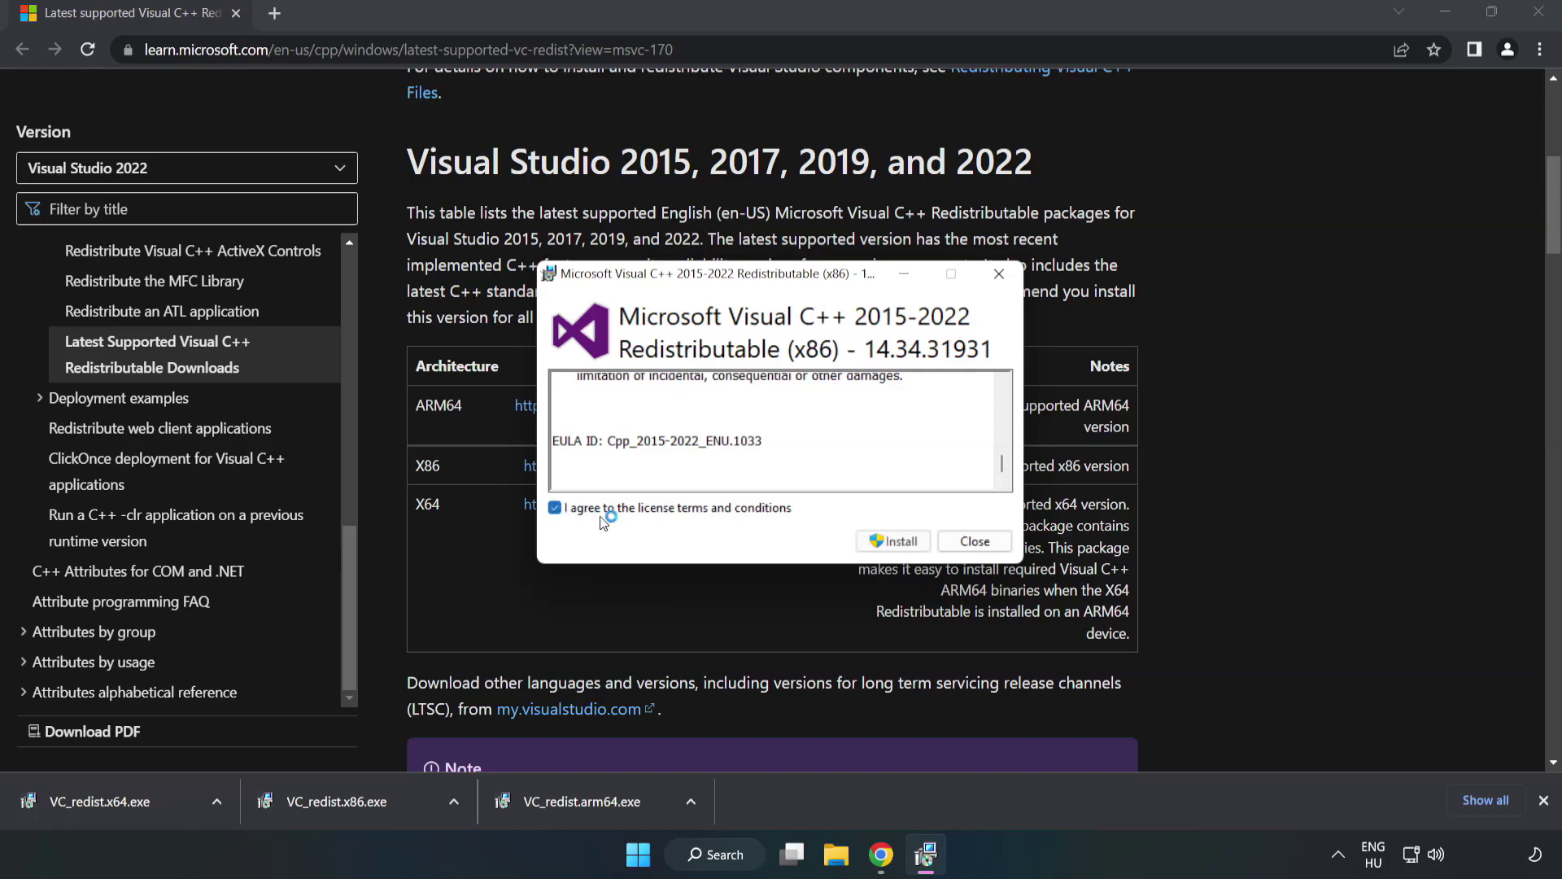
{"action": "left_click", "coordinate": [888, 541]}
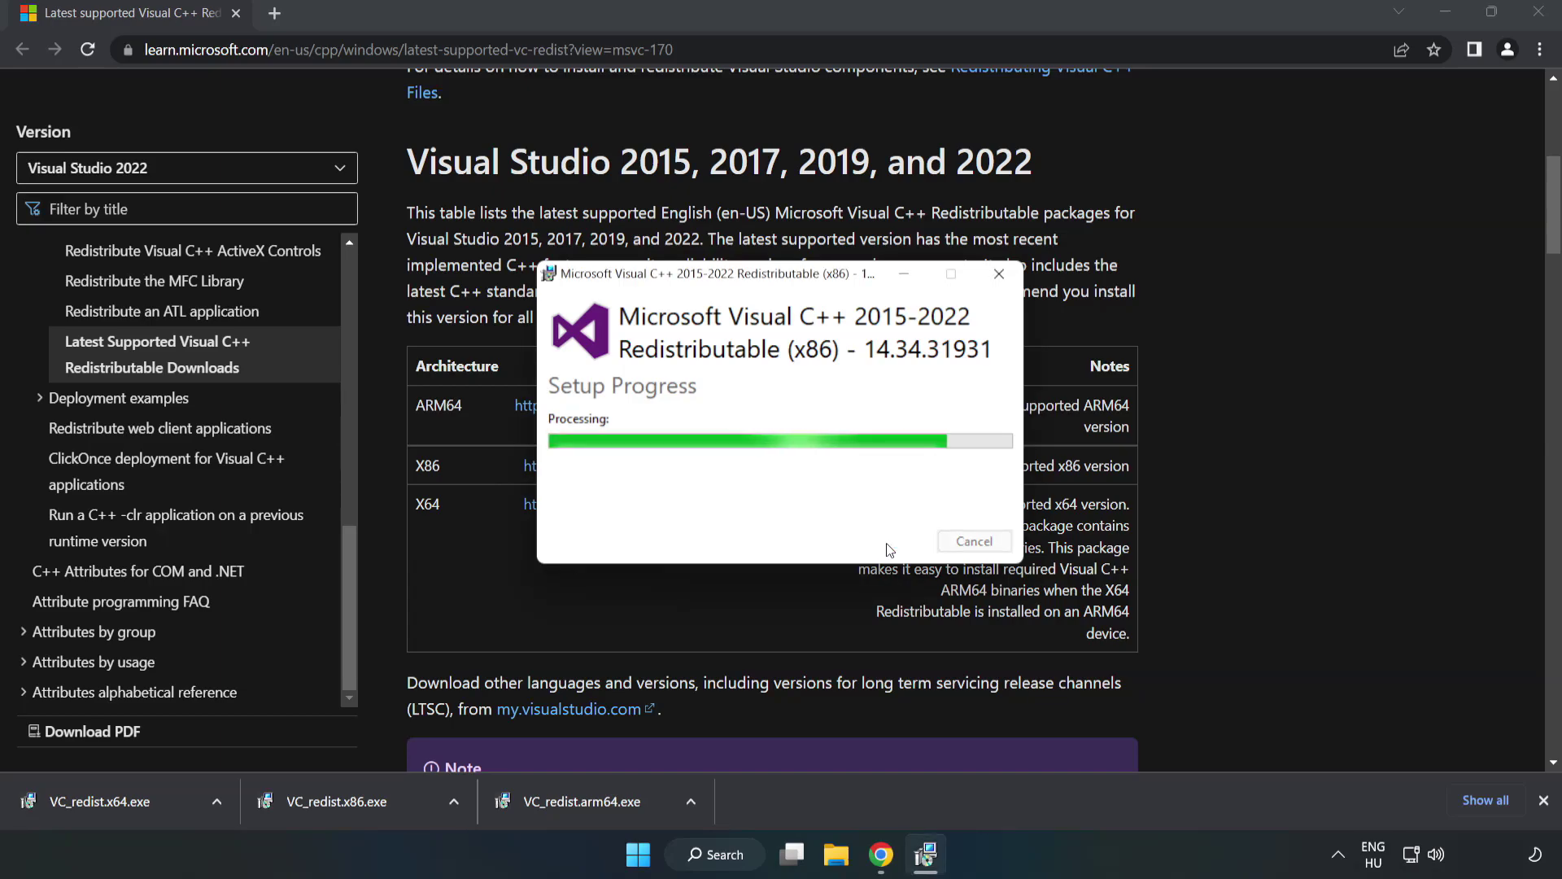
{"action": "left_click", "coordinate": [975, 542]}
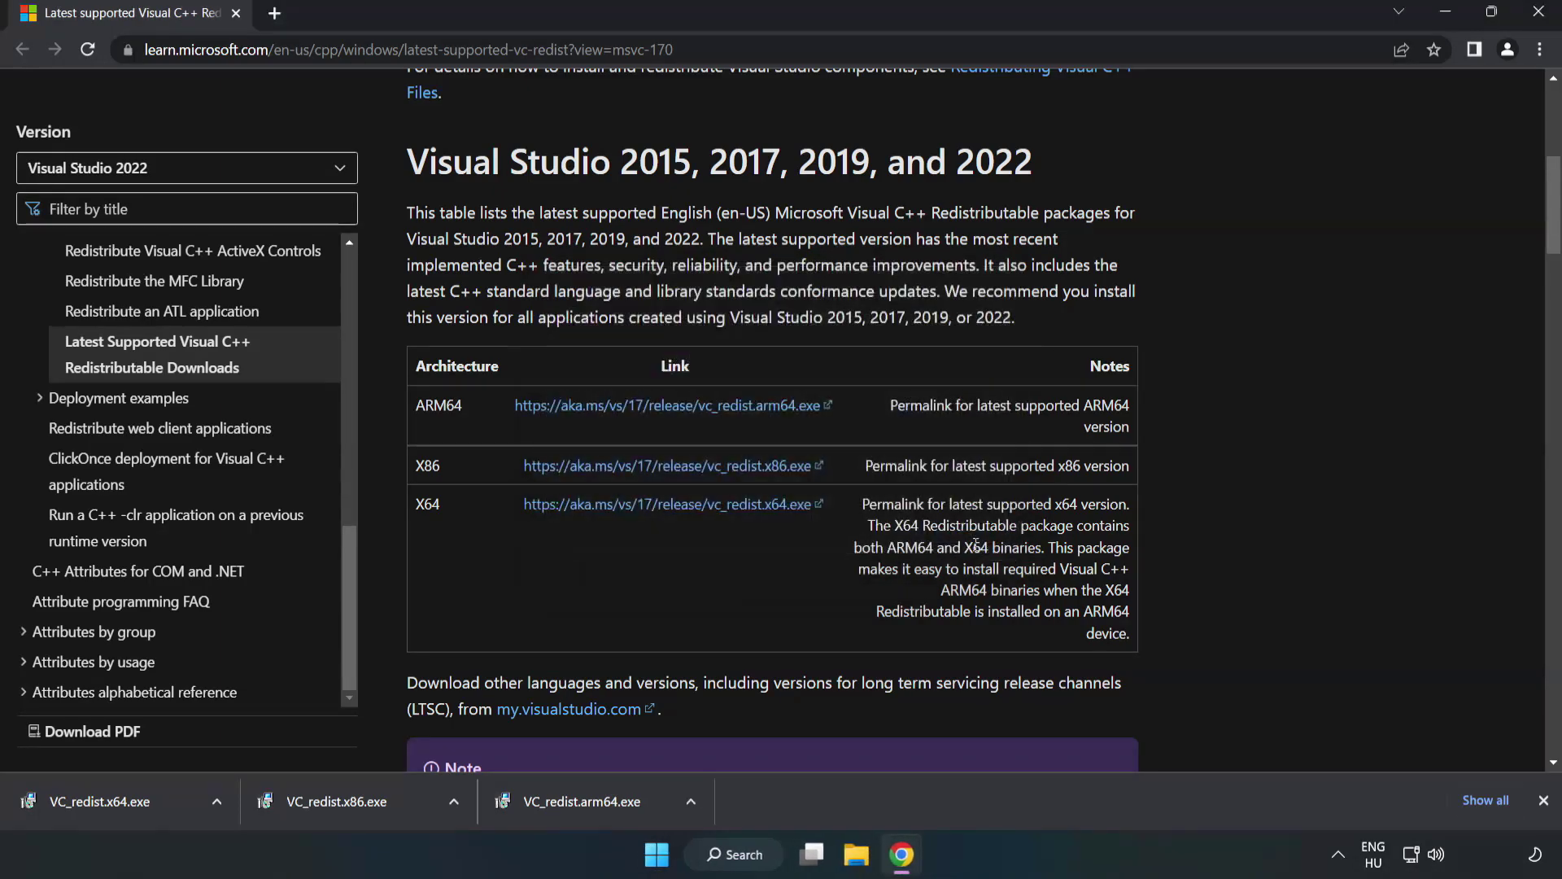
Install the x64 Visual C++ 2015-2022 Redistributable 14.34.31931 from VC_redist.x64.exe.
{"action": "left_click", "coordinate": [84, 796]}
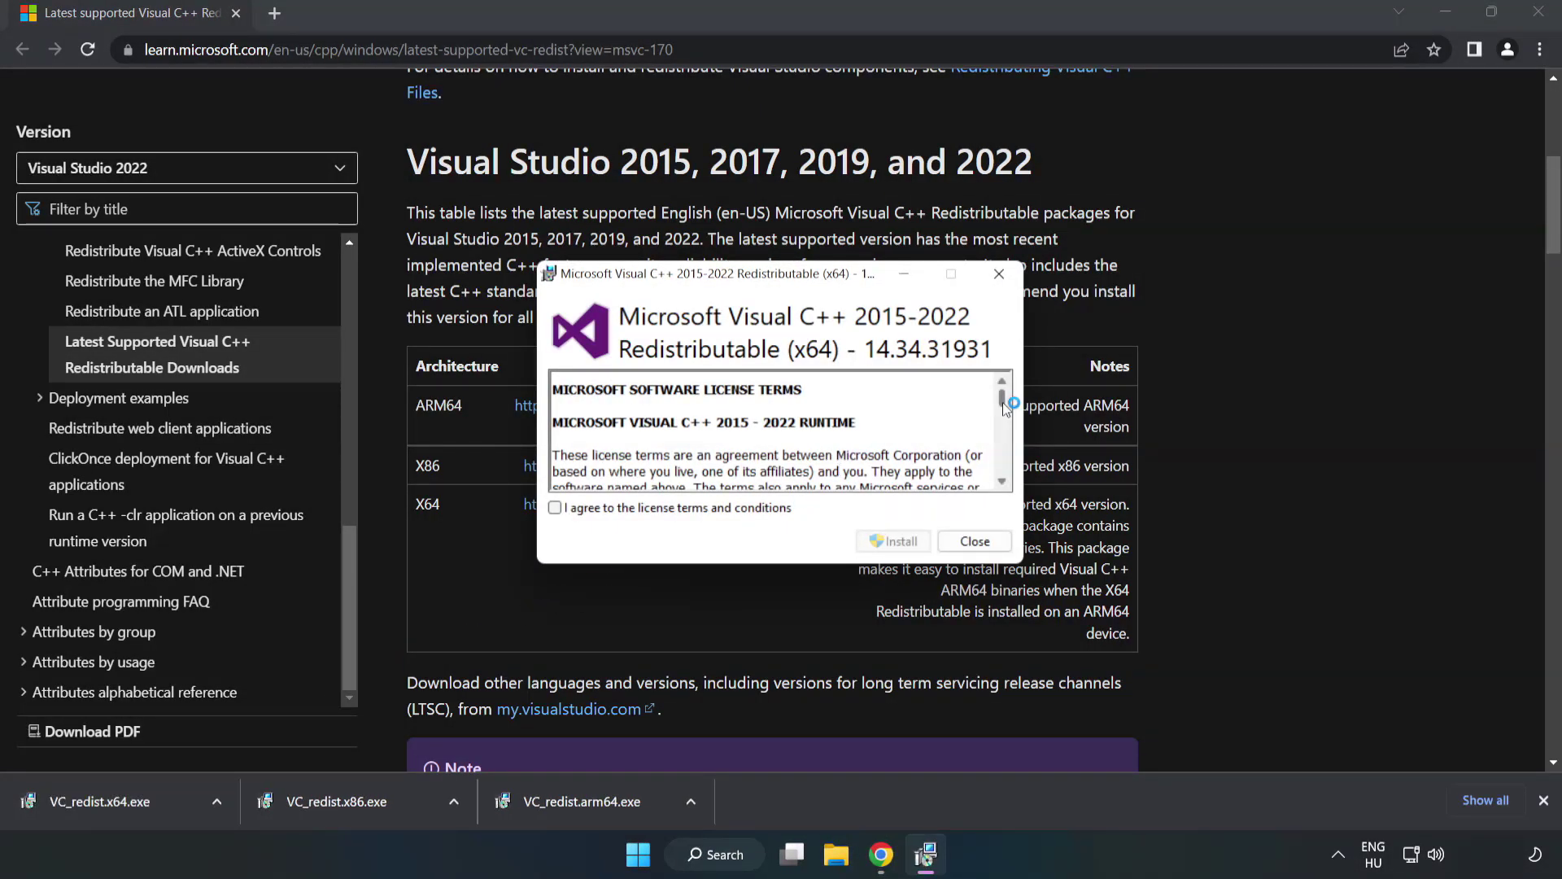
{"action": "left_click_drag", "start_coordinate": [1002, 402], "coordinate": [1004, 475]}
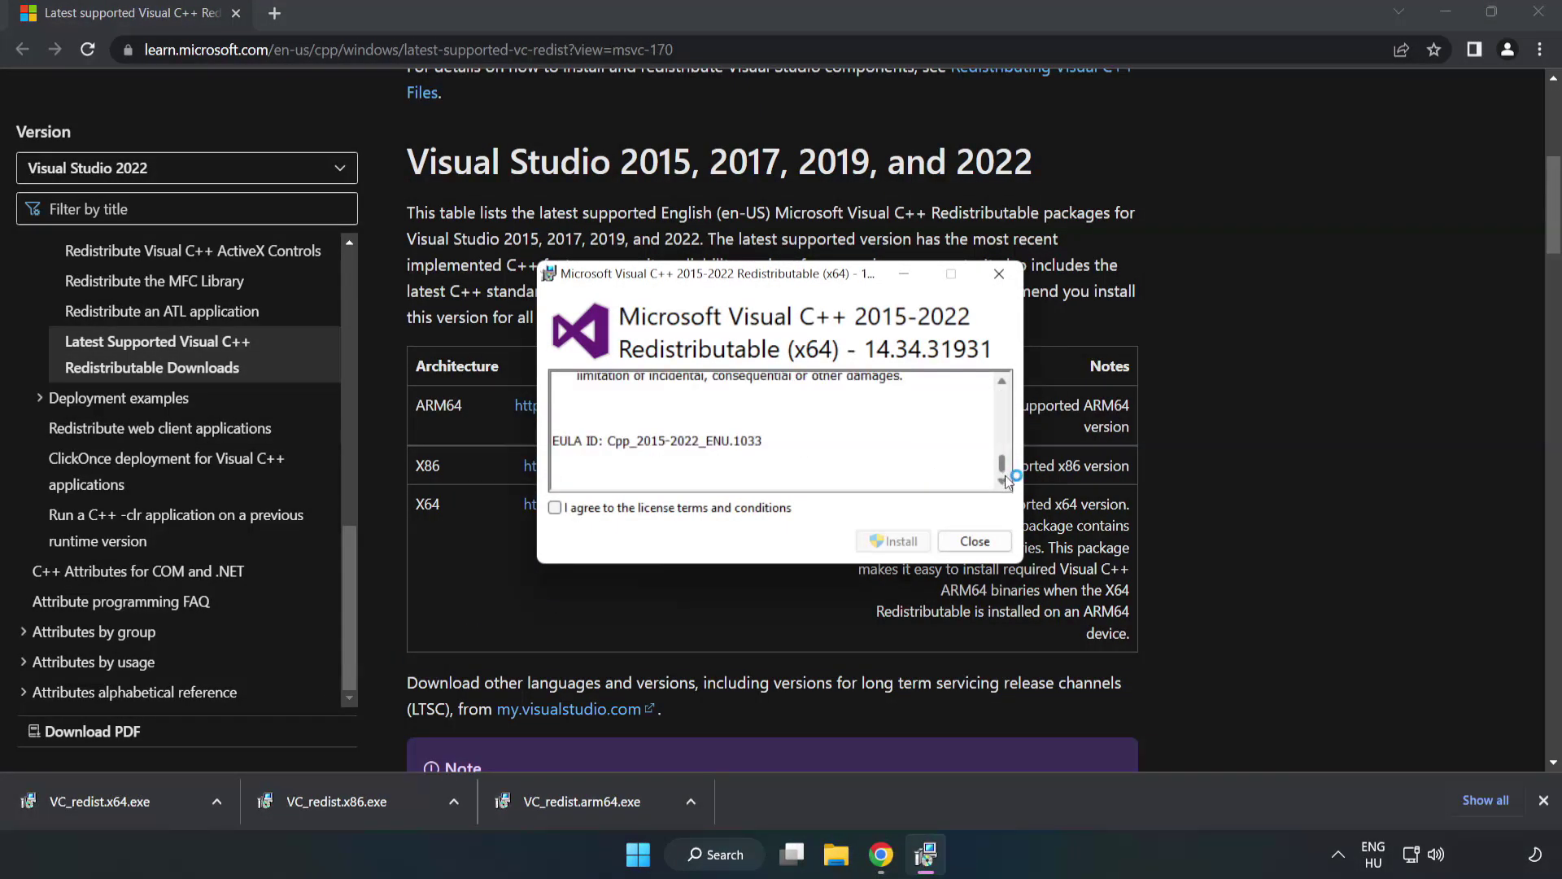
{"action": "left_click", "coordinate": [555, 507]}
{"action": "left_click", "coordinate": [891, 541]}
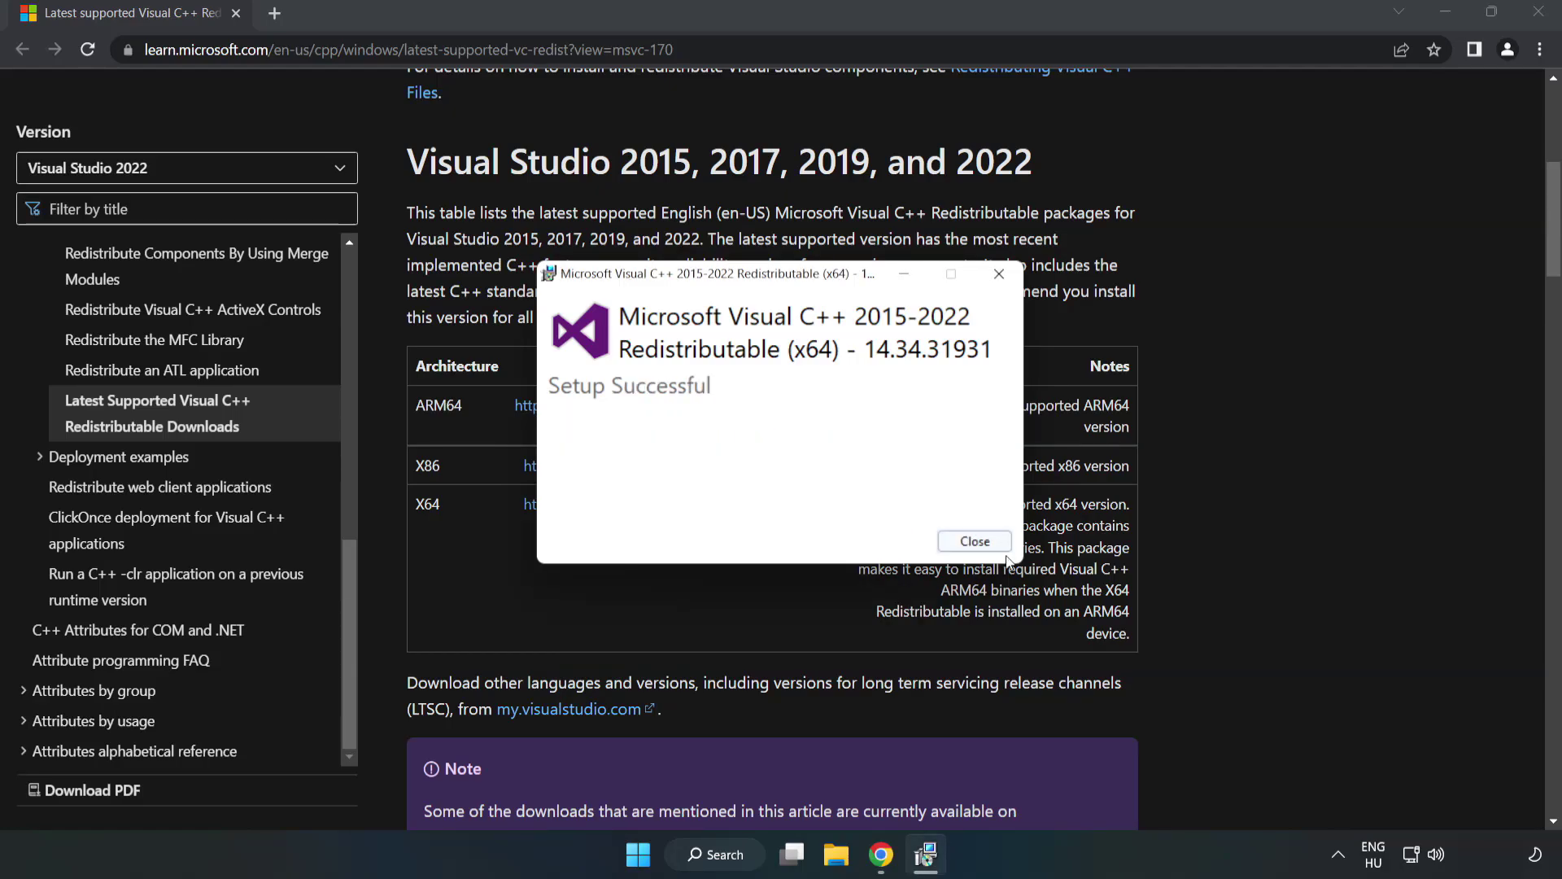
{"action": "left_click", "coordinate": [975, 541]}
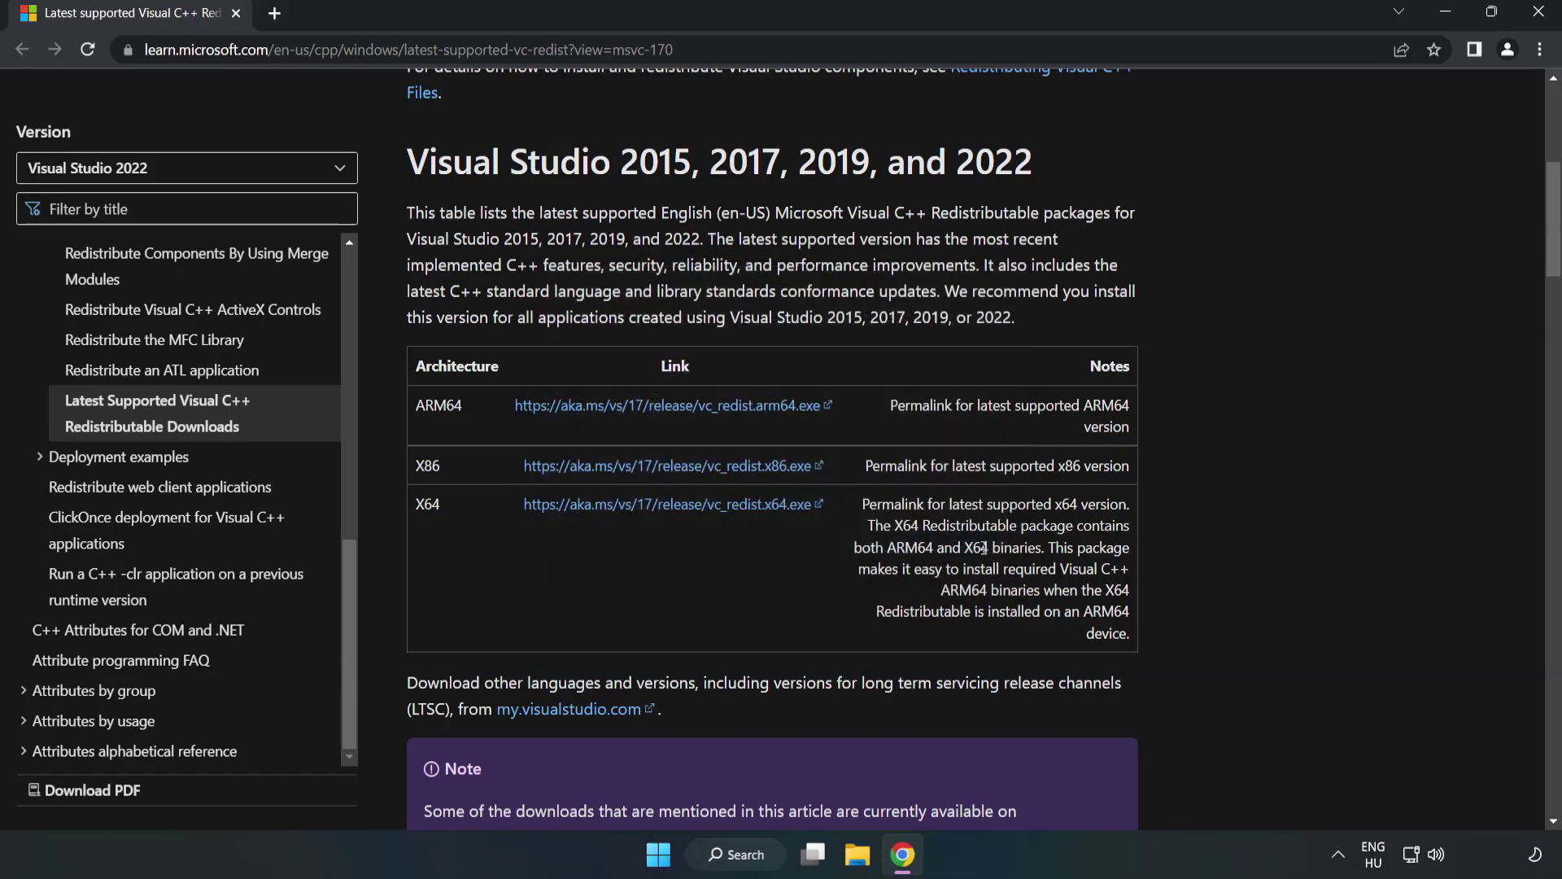
Close Chrome and launch Command Prompt as administrator from a 'cmd' search.
{"action": "left_click", "coordinate": [1541, 15]}
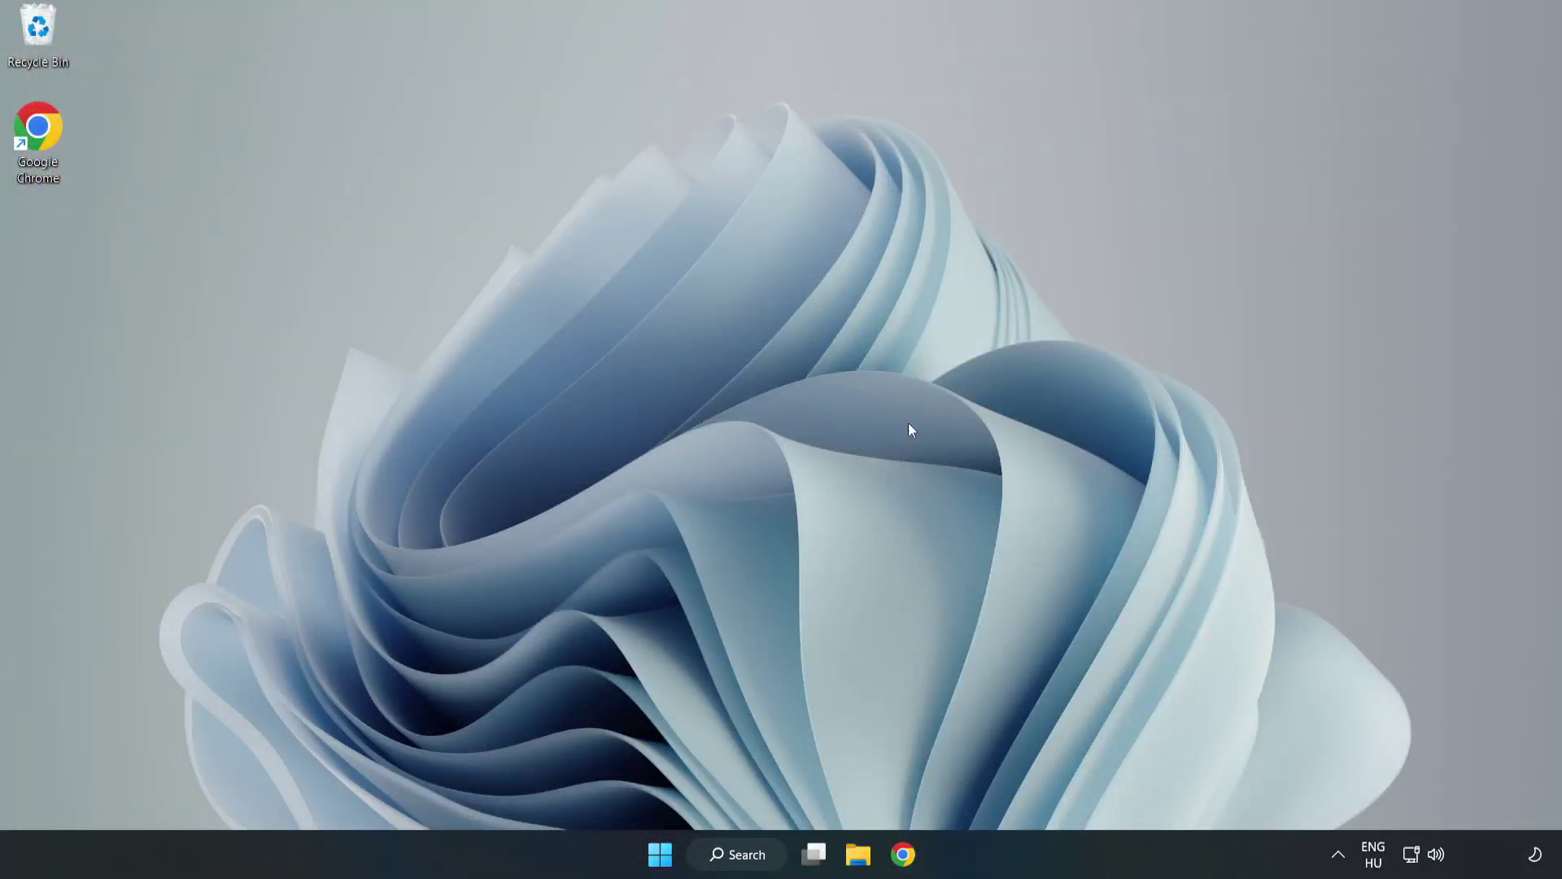
{"action": "left_click", "coordinate": [755, 856]}
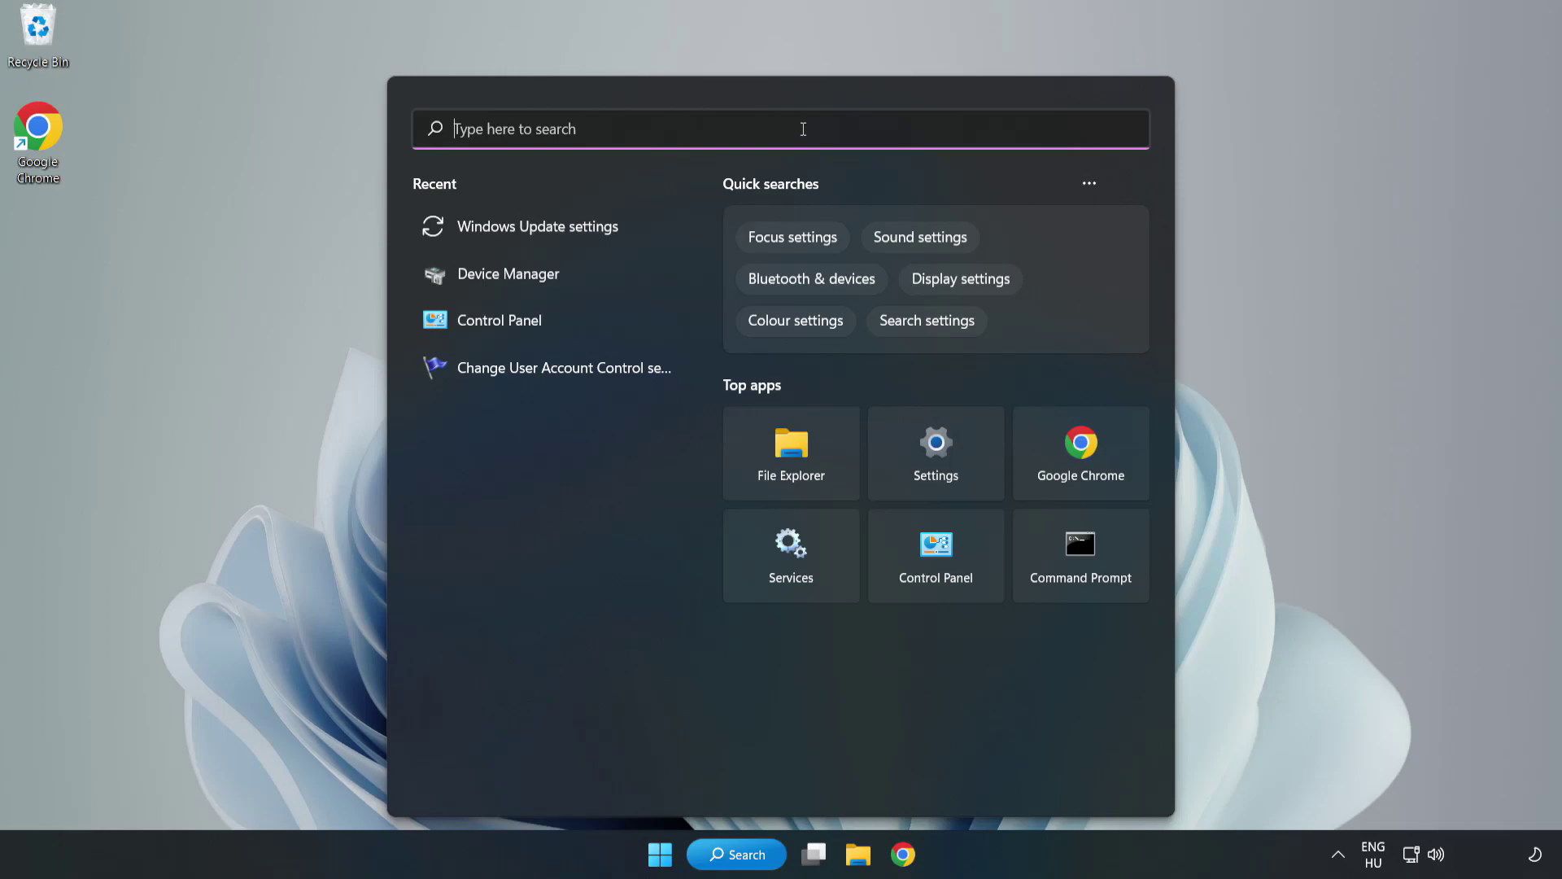
{"action": "type", "text": "cmd"}
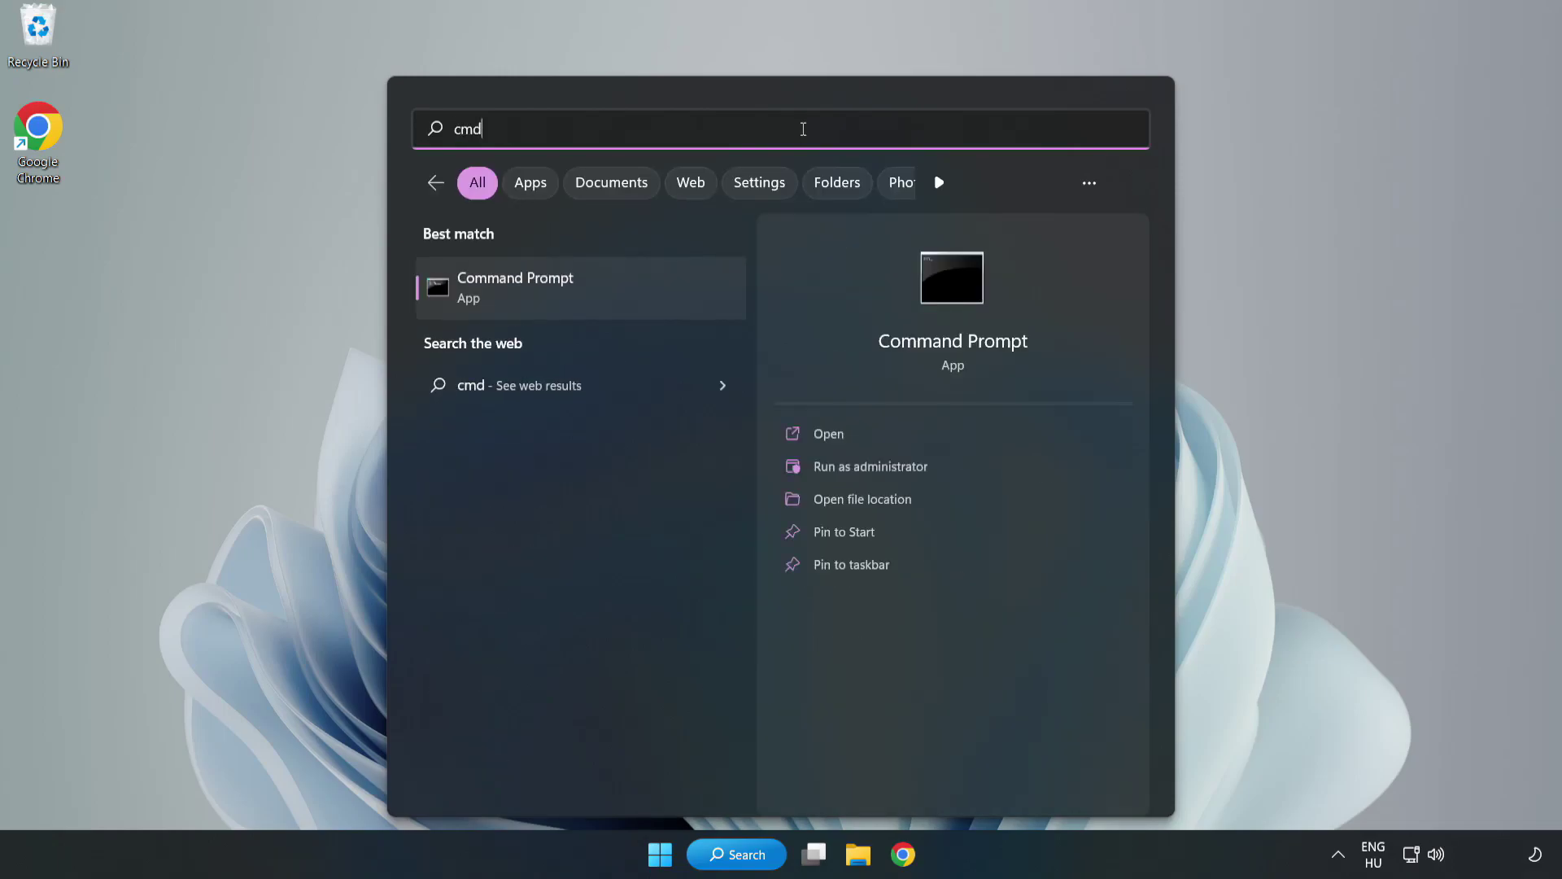
{"action": "right_click", "coordinate": [613, 295]}
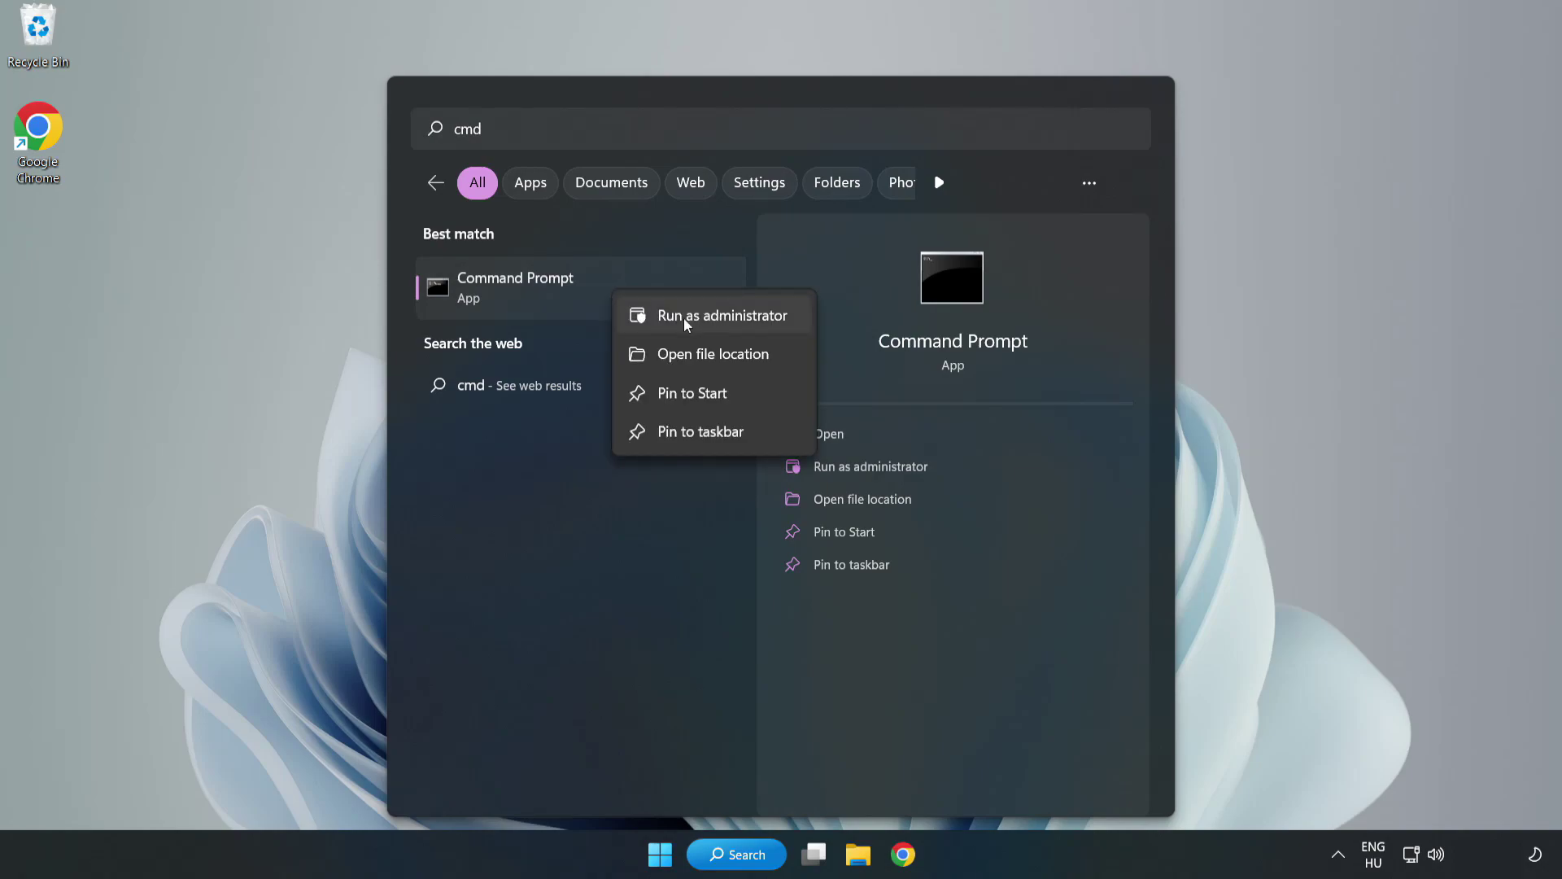
{"action": "left_click", "coordinate": [675, 317]}
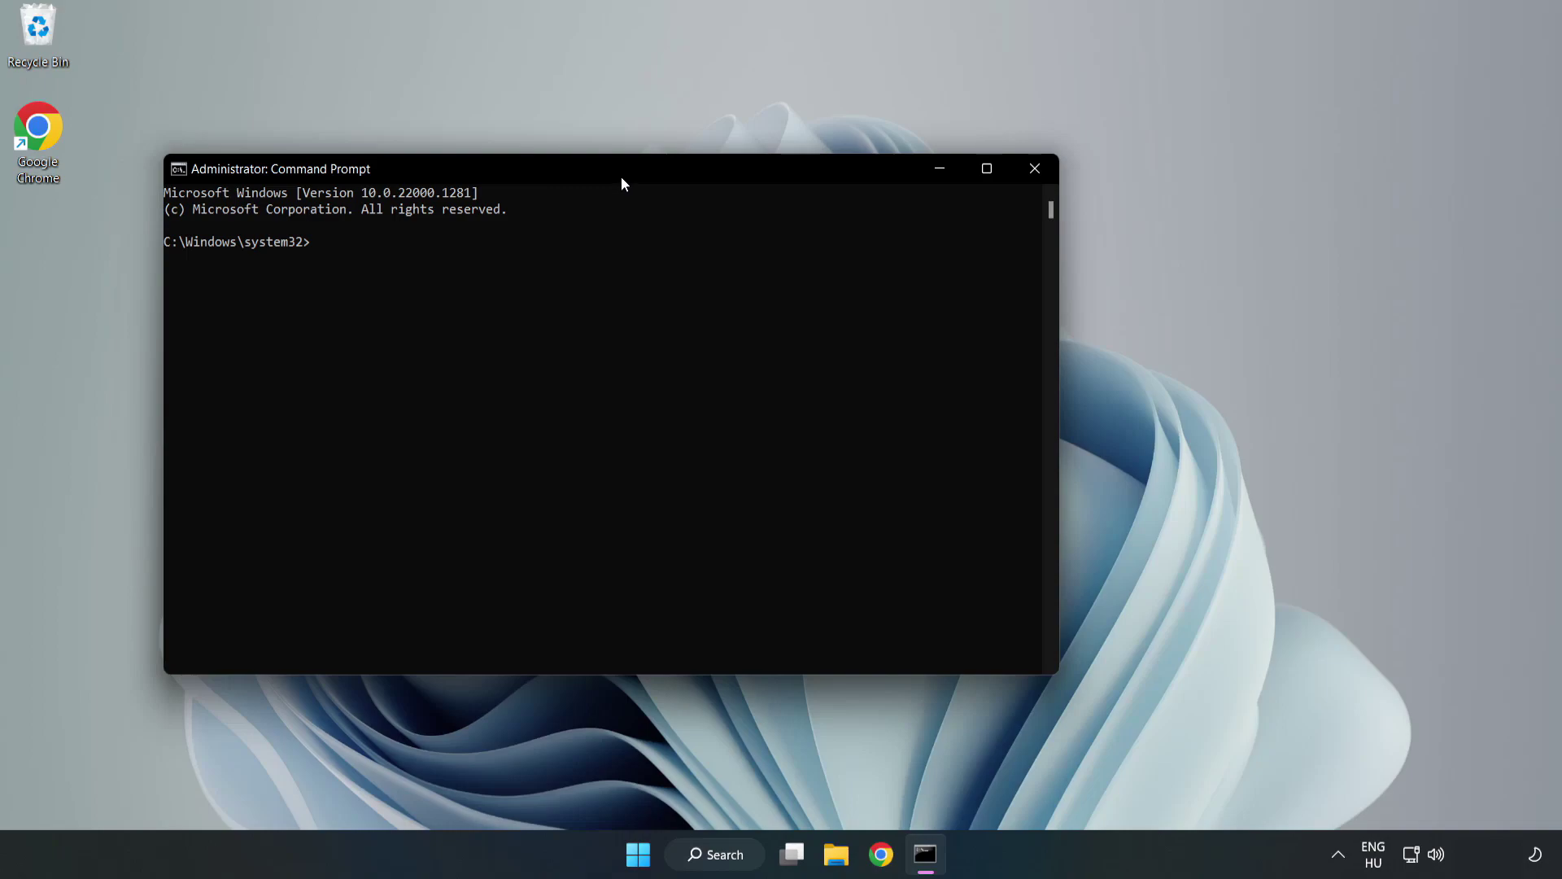
{"action": "left_click_drag", "start_coordinate": [622, 178], "coordinate": [794, 178]}
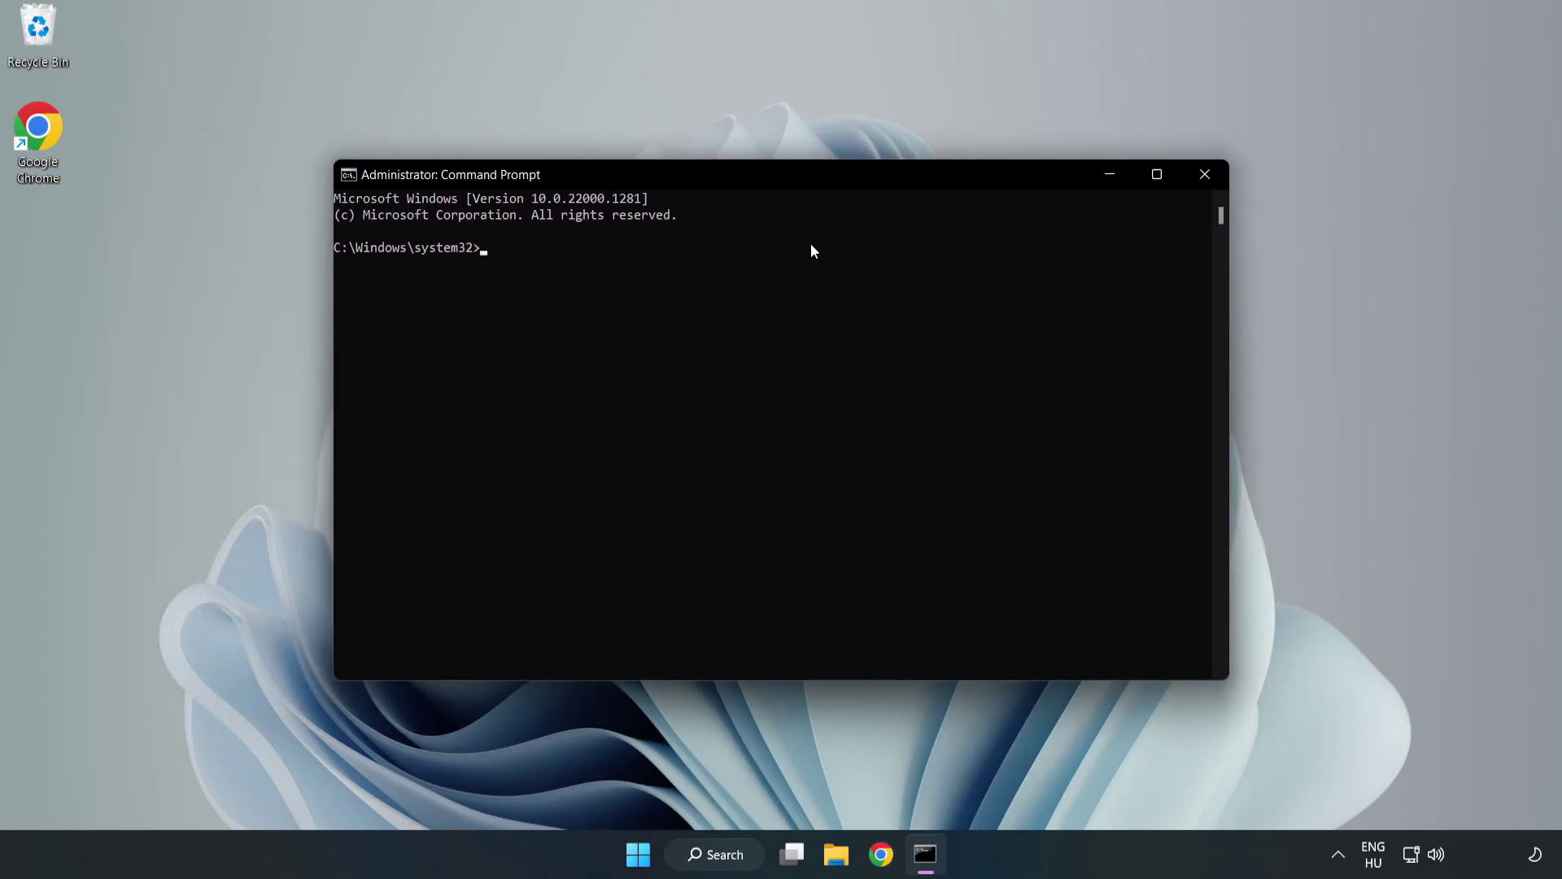
Run sfc /scannow and let verification reach 100% with no integrity violations.
{"action": "type", "text": "sfc "}
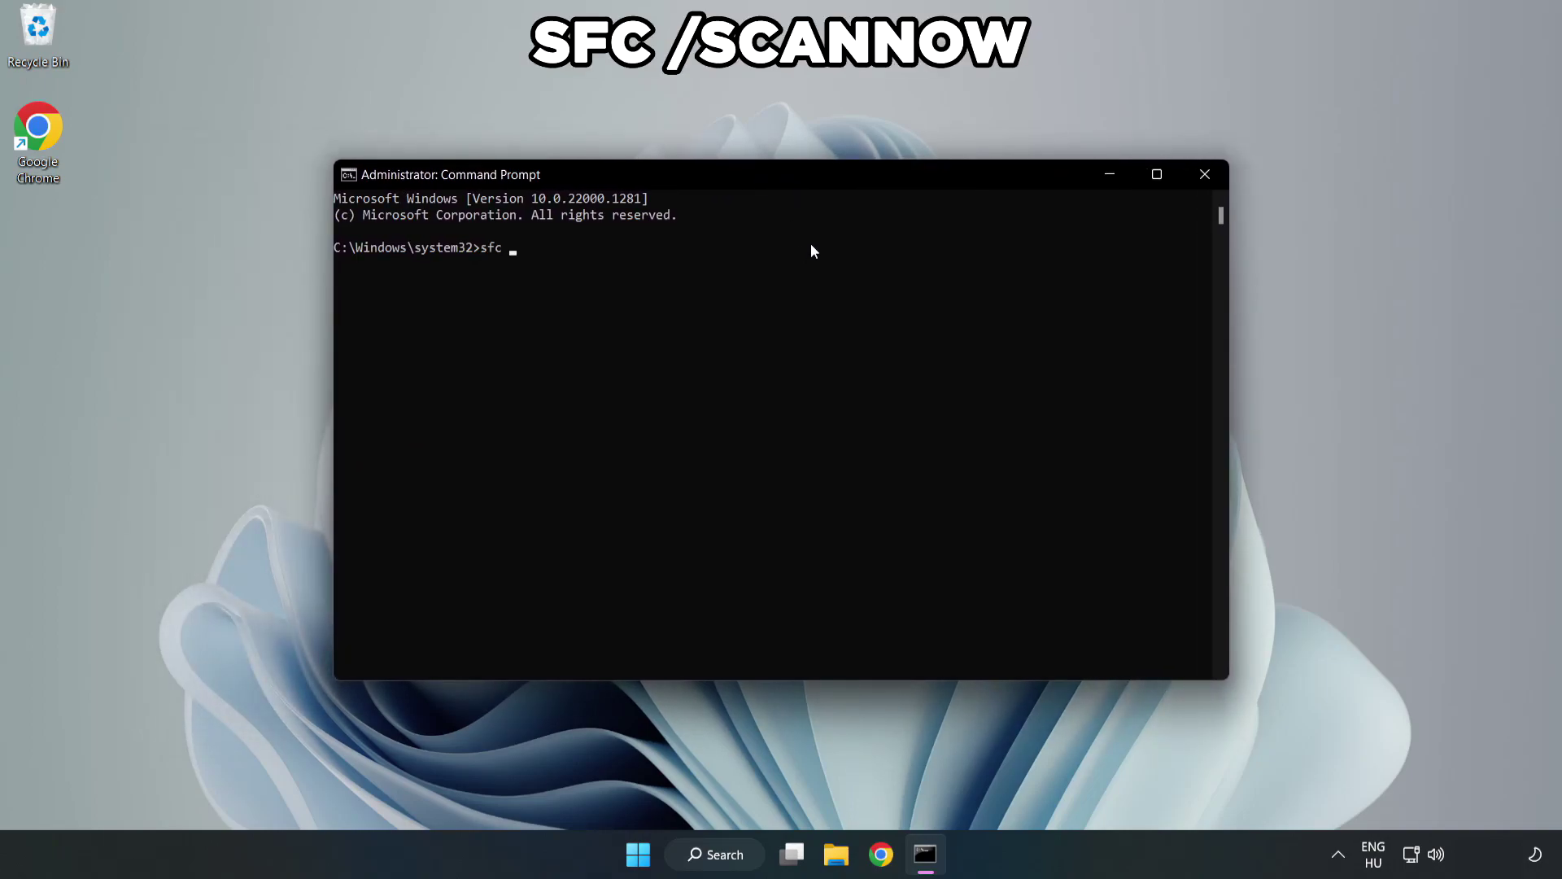
{"action": "type", "text": "/scannow"}
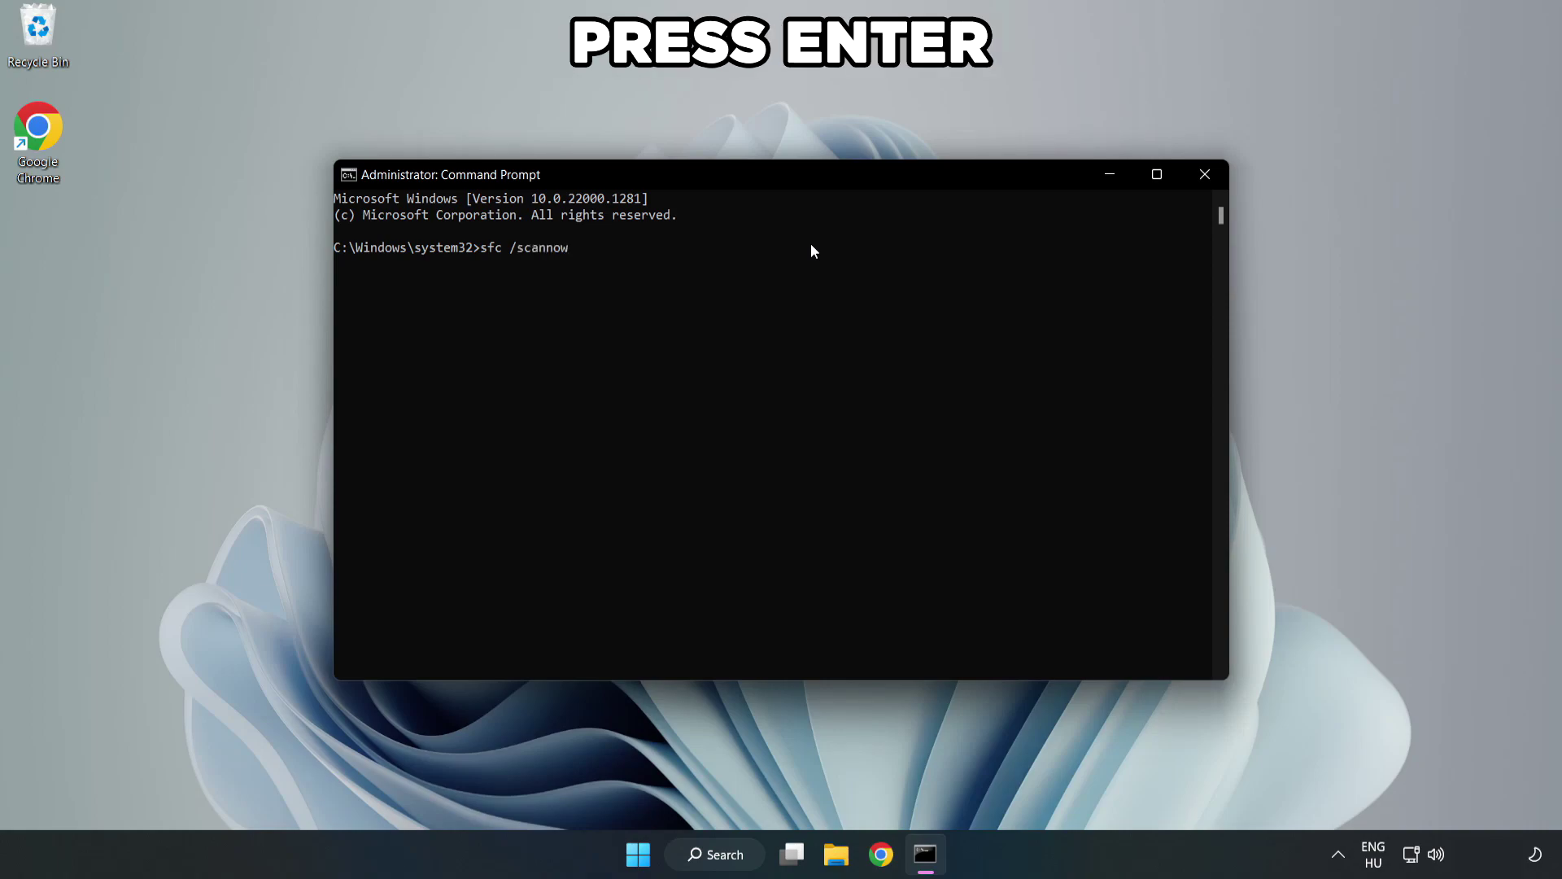
{"action": "key", "text": "Return"}
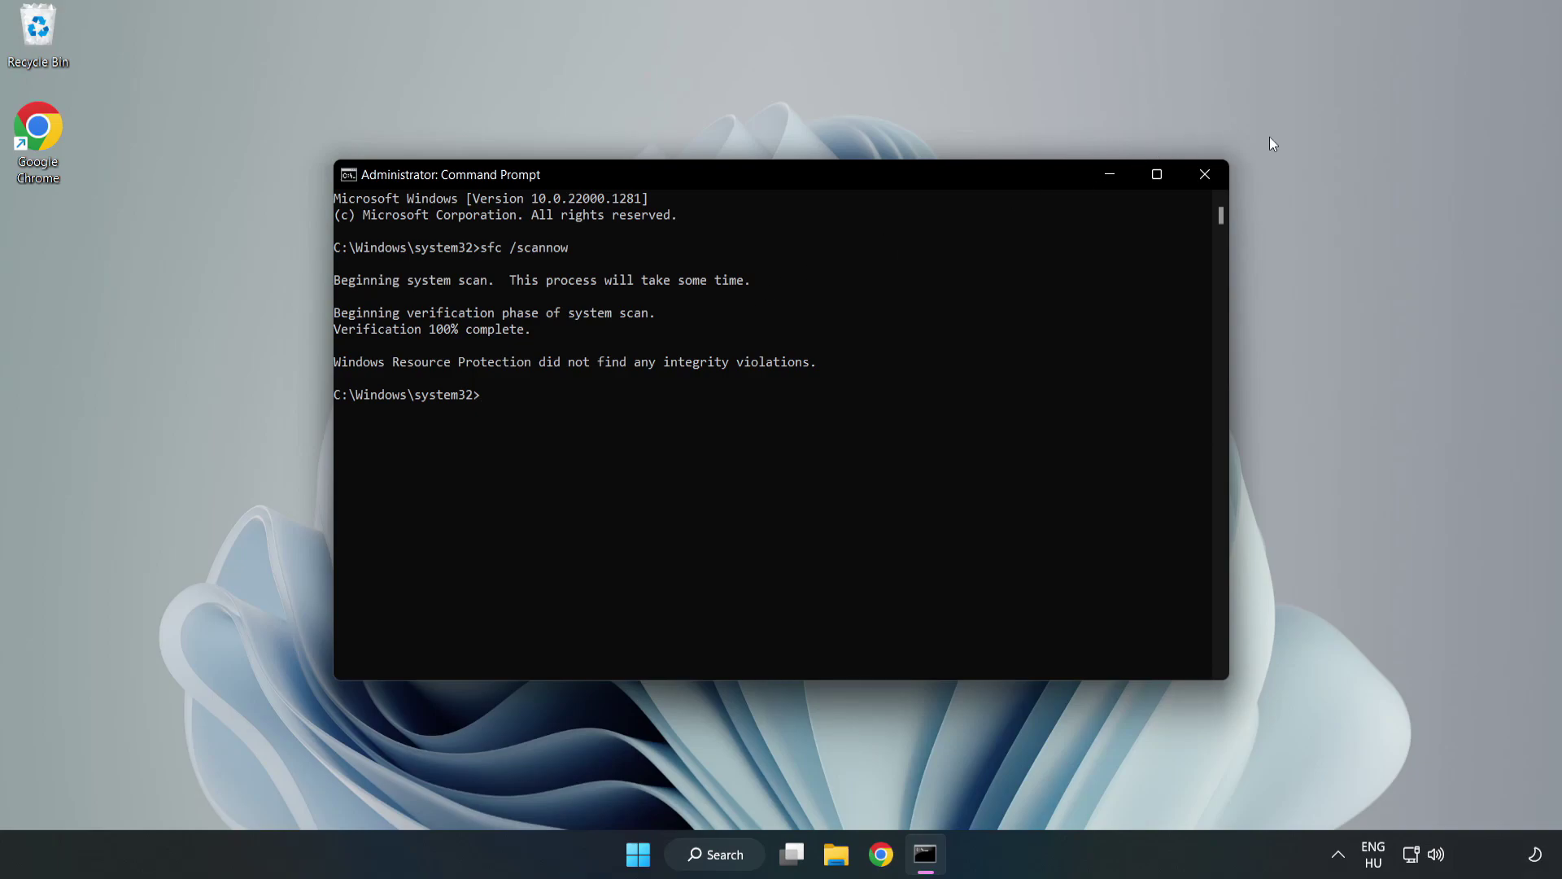
Close Command Prompt and show the Start menu's power options, including Restart.
{"action": "left_click", "coordinate": [1205, 179]}
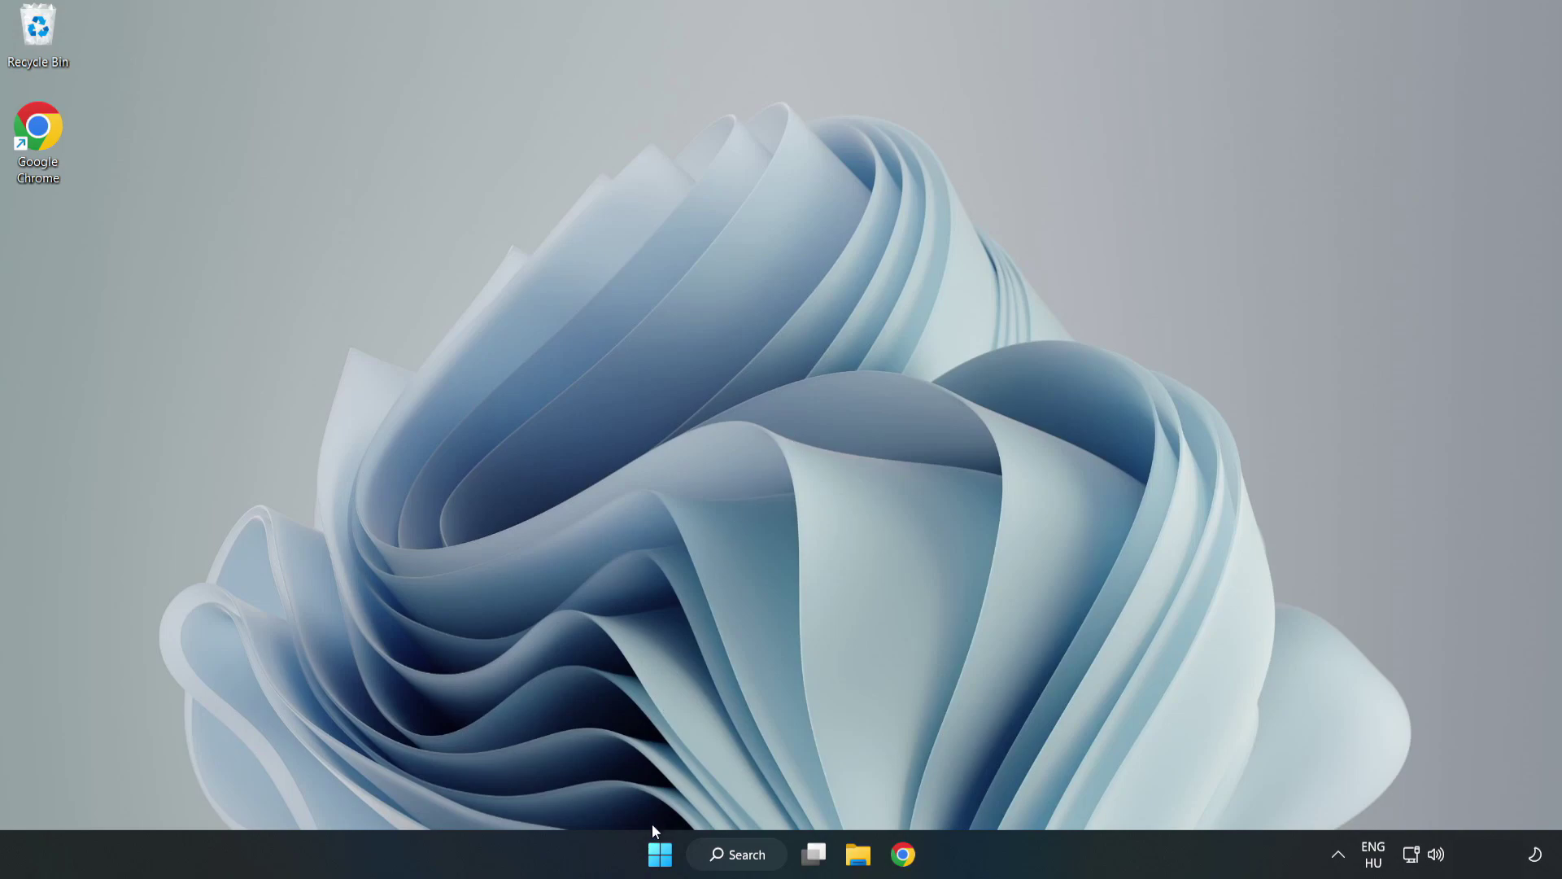
{"action": "left_click", "coordinate": [660, 853]}
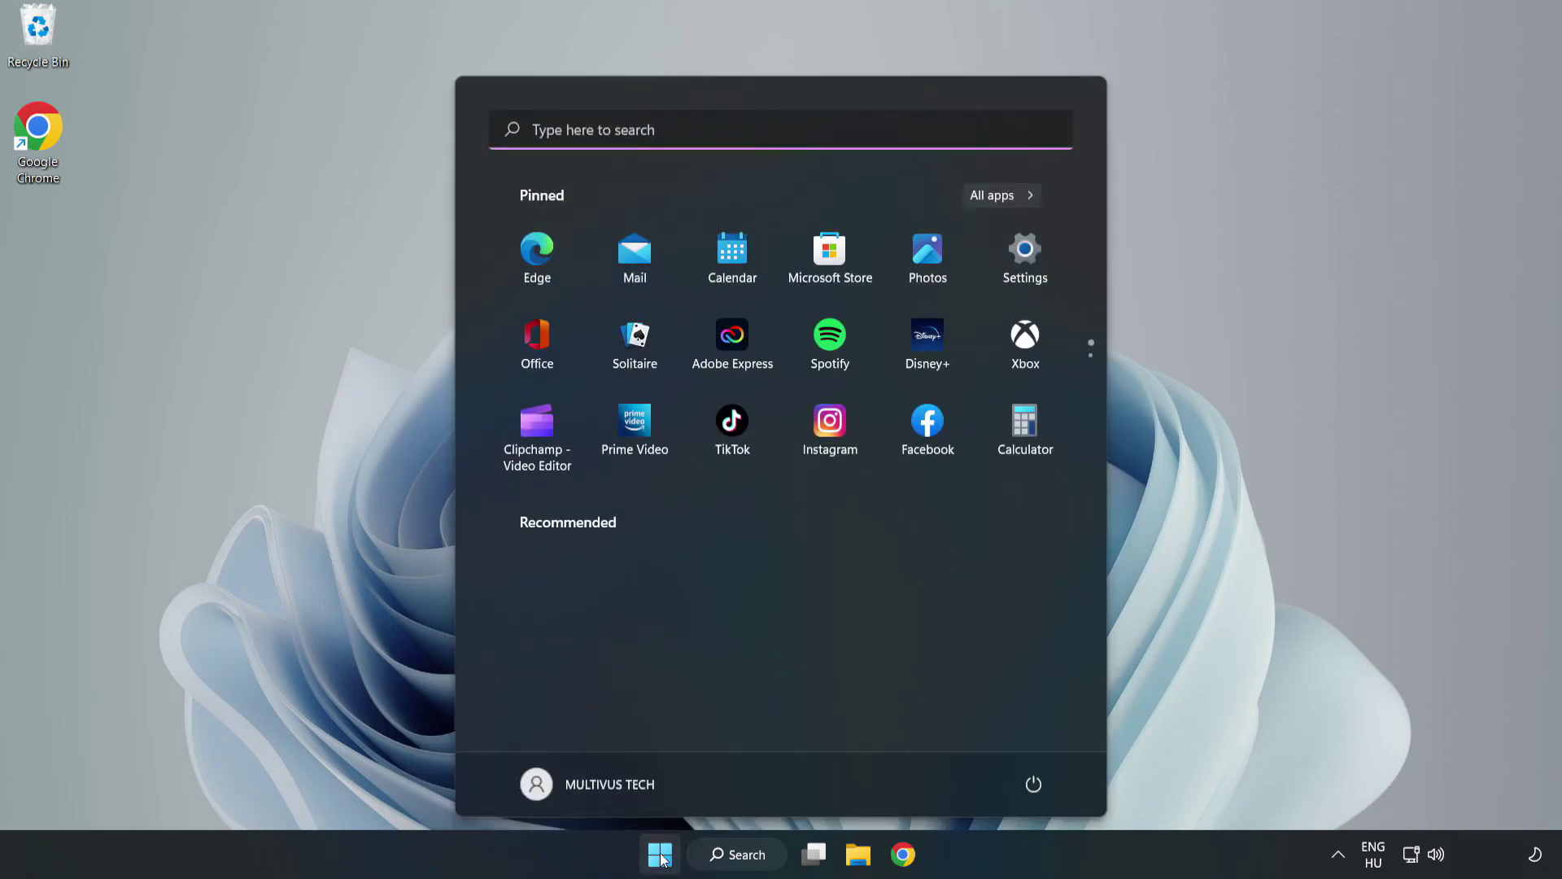
{"action": "left_click", "coordinate": [1035, 784]}
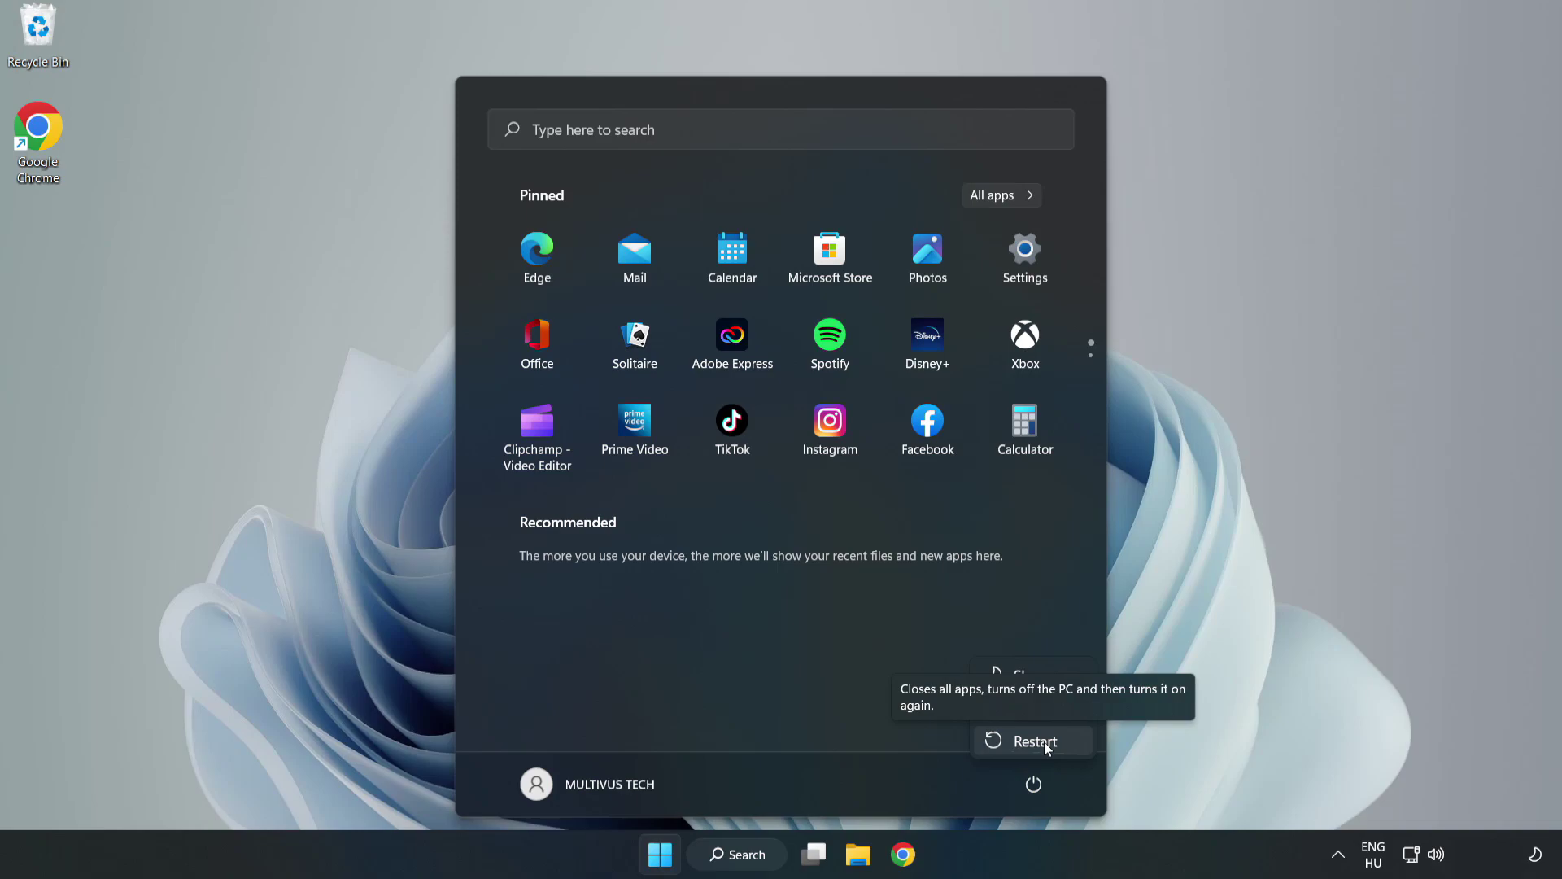